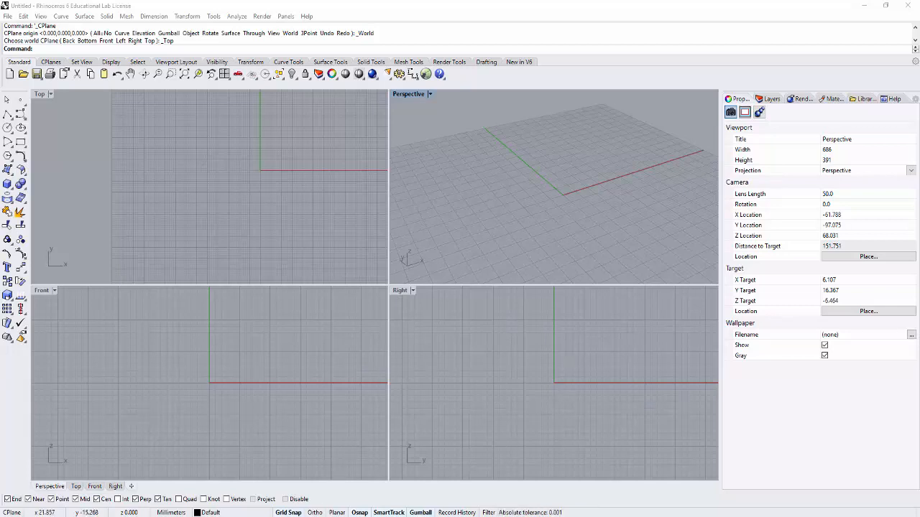
- Turn off Grid Snap and resize the four-viewport layout so the Top and Perspective viewports are slightly taller
click(287, 513)
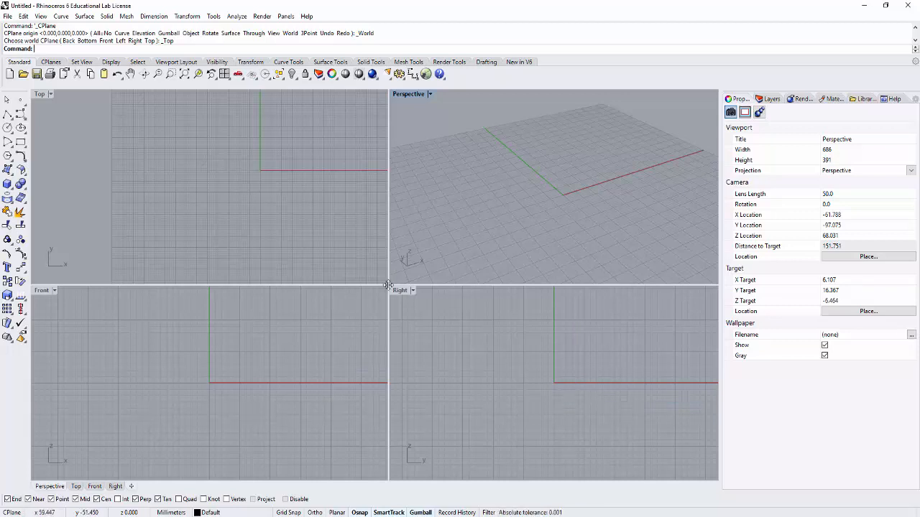
mouse_move(389, 285)
mouse_down()
mouse_move(75, 437)
mouse_move(415, 416)
mouse_move(384, 302)
mouse_up()
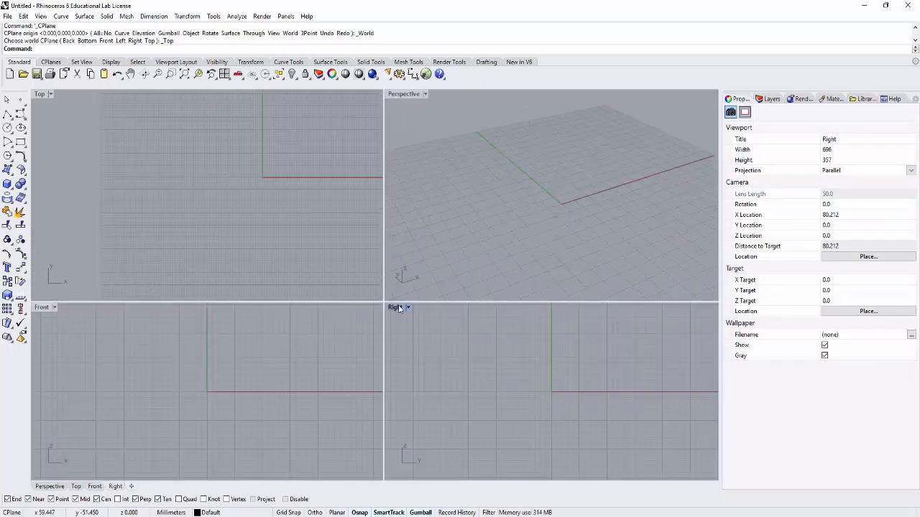
- Insert plan.jpg as a picture in the Top viewport, starting at the origin and extending into the positive quadrant
right_drag(285, 187, 240, 217)
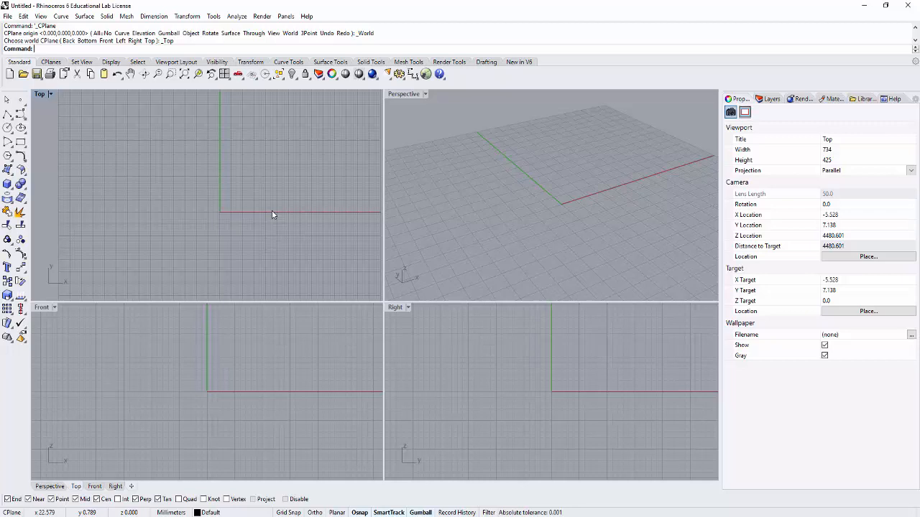
text(Pictureframe)
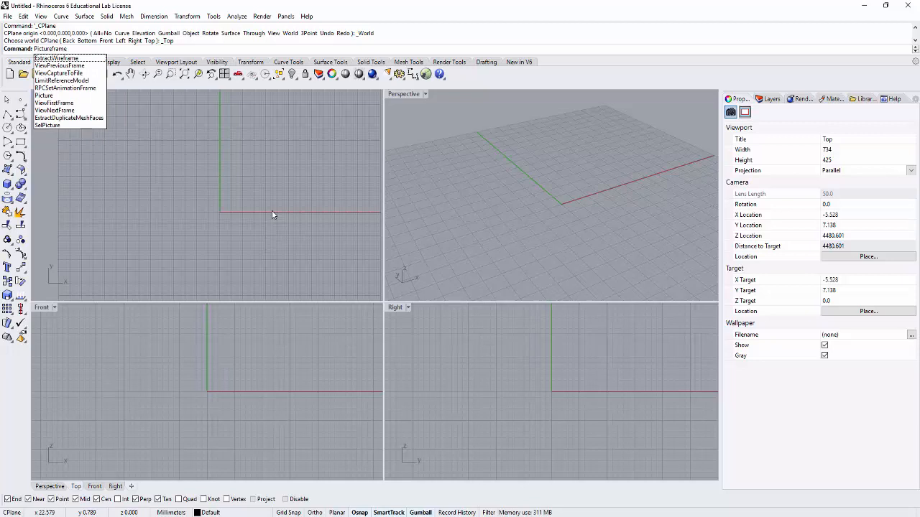
key(Return)
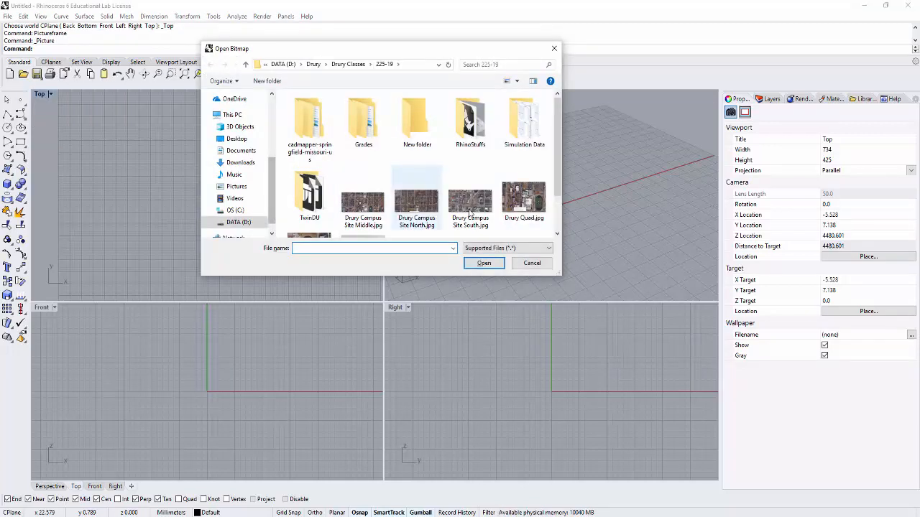
drag(557, 179, 557, 215)
click(363, 202)
click(485, 263)
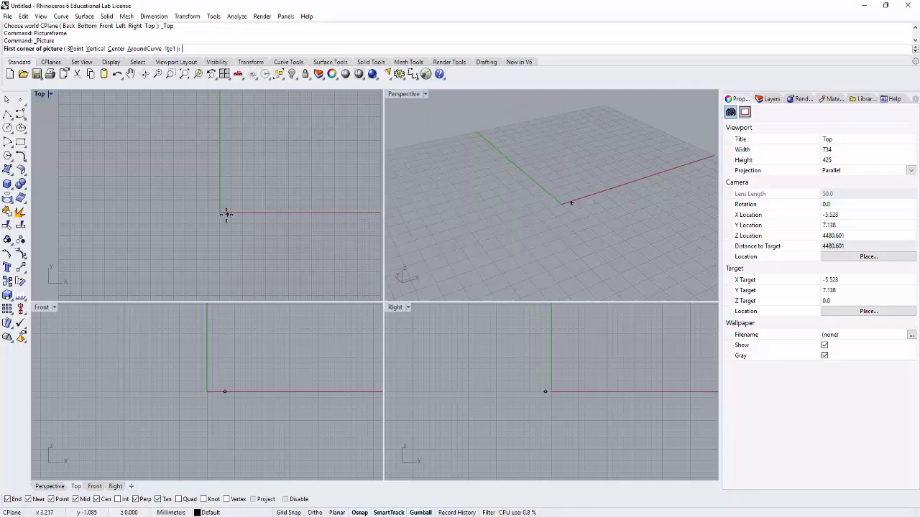
click(220, 212)
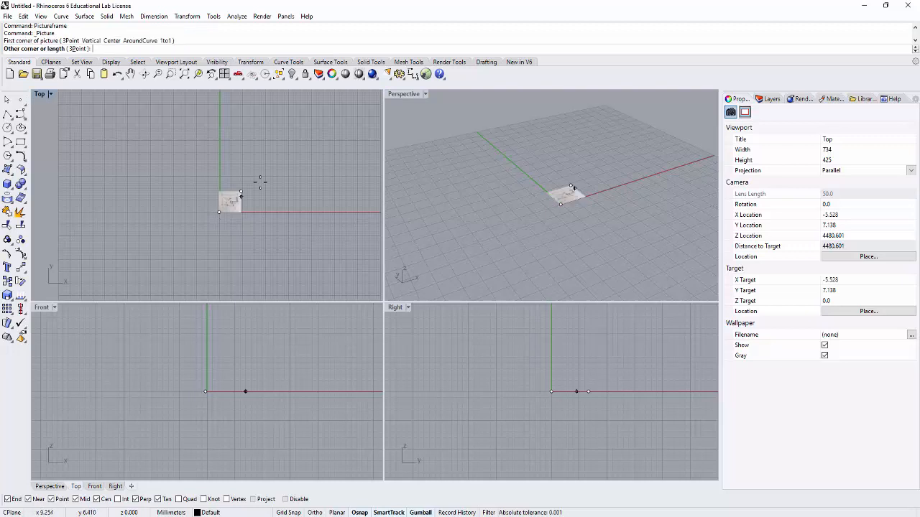
click(316, 146)
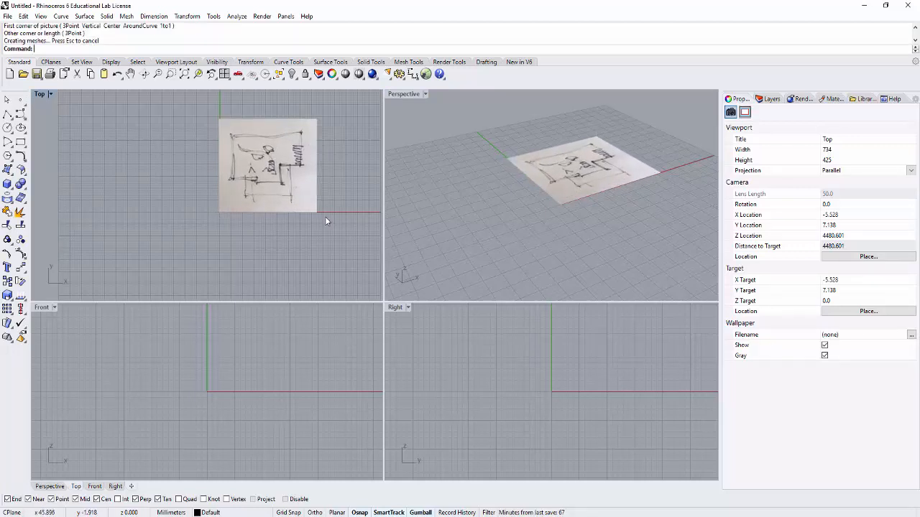
- Delete the placed plan.jpg picture
right_drag(341, 167, 291, 205)
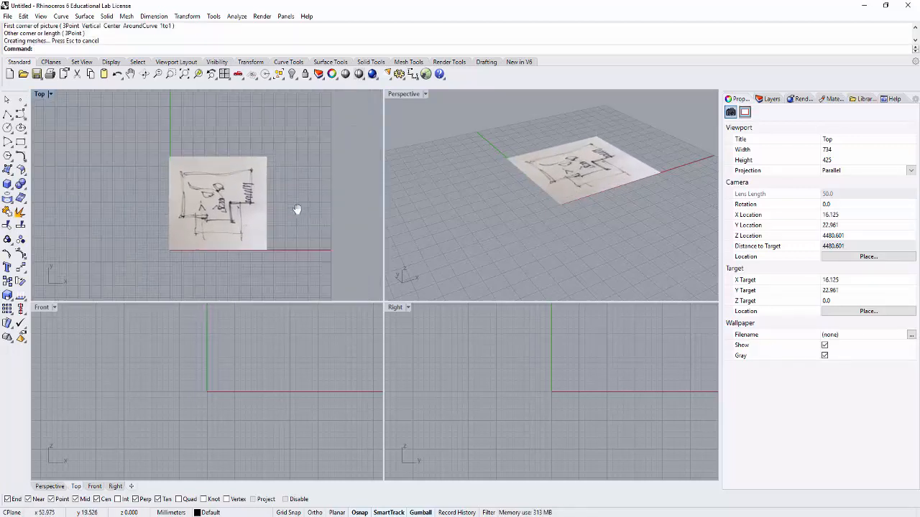
click(210, 214)
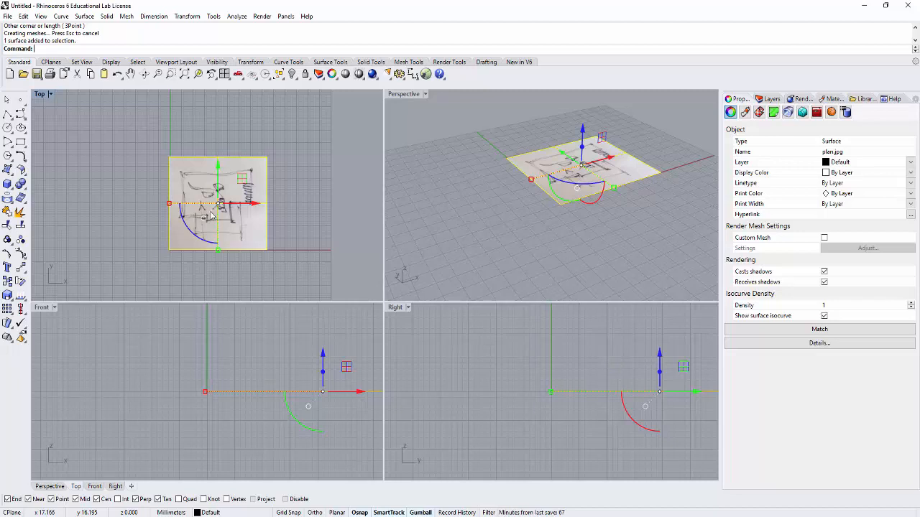
key(Delete)
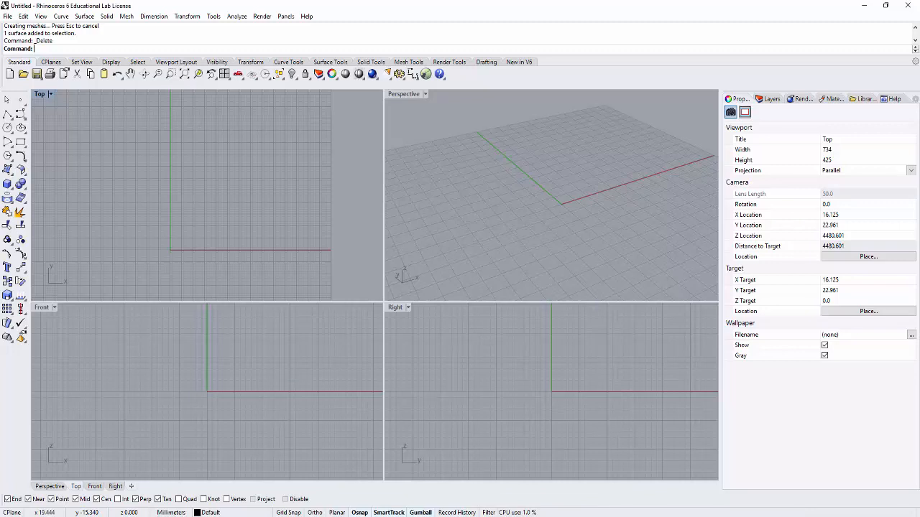
- Set the model units to Feet with Feet & Inches distance display, without scaling the model
click(171, 513)
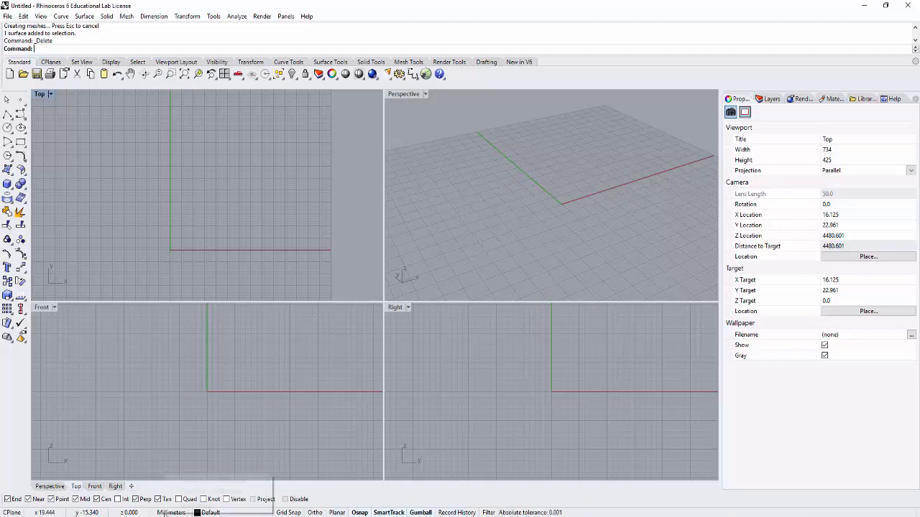
click(196, 506)
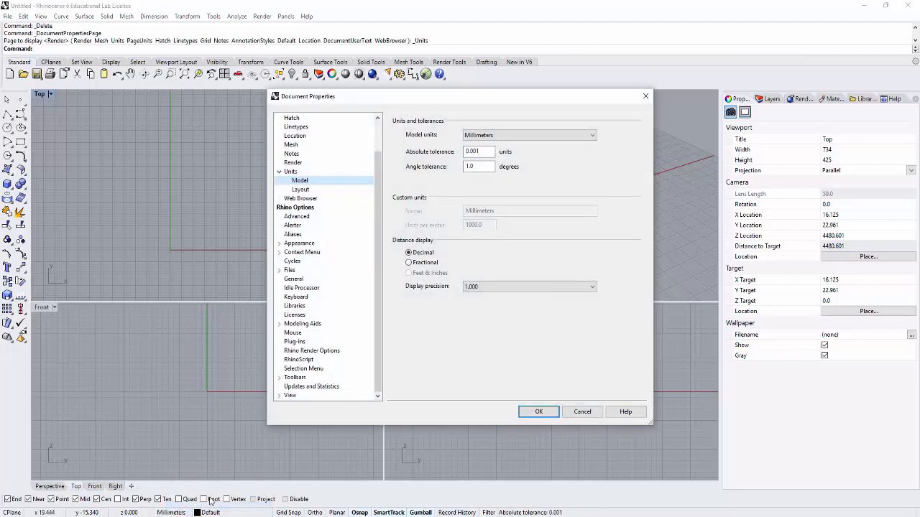
click(523, 136)
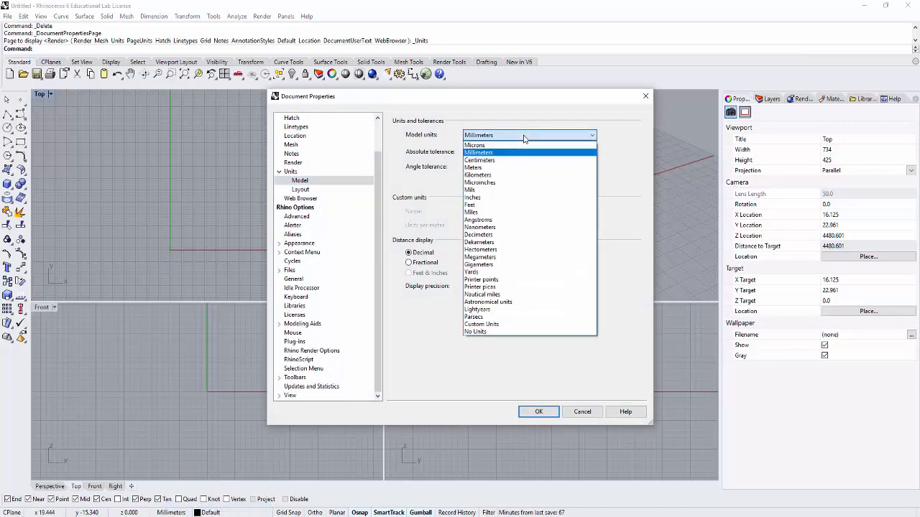
click(511, 204)
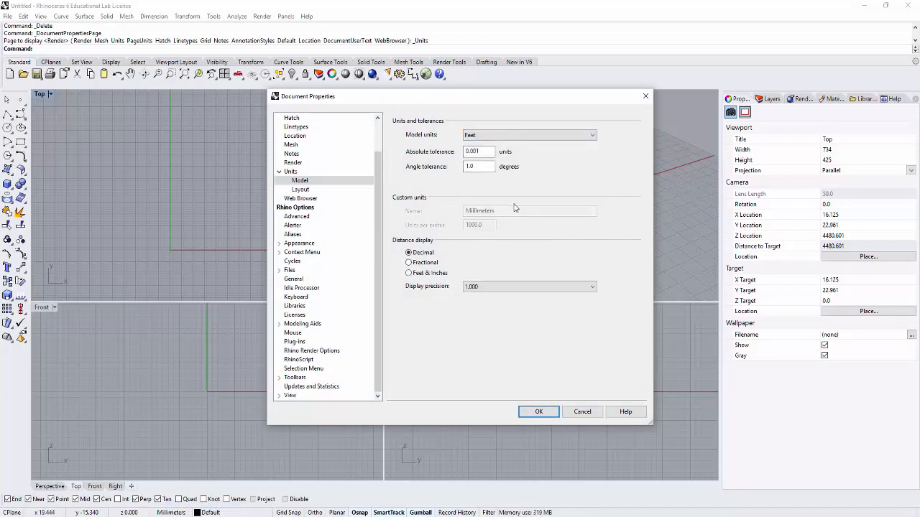
click(416, 275)
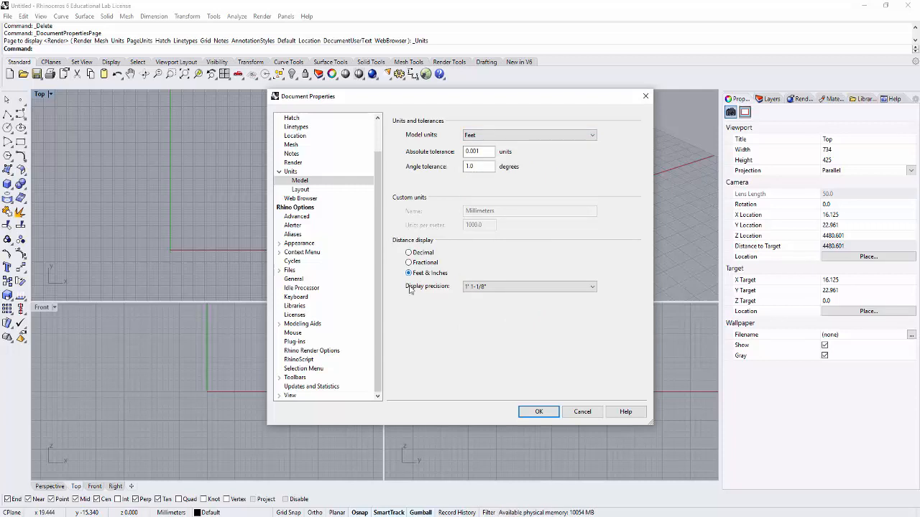
click(540, 414)
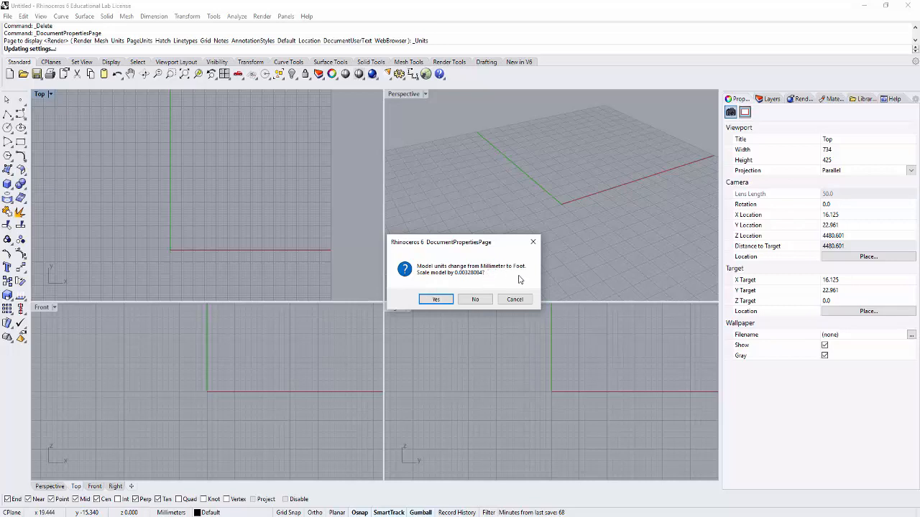
click(476, 300)
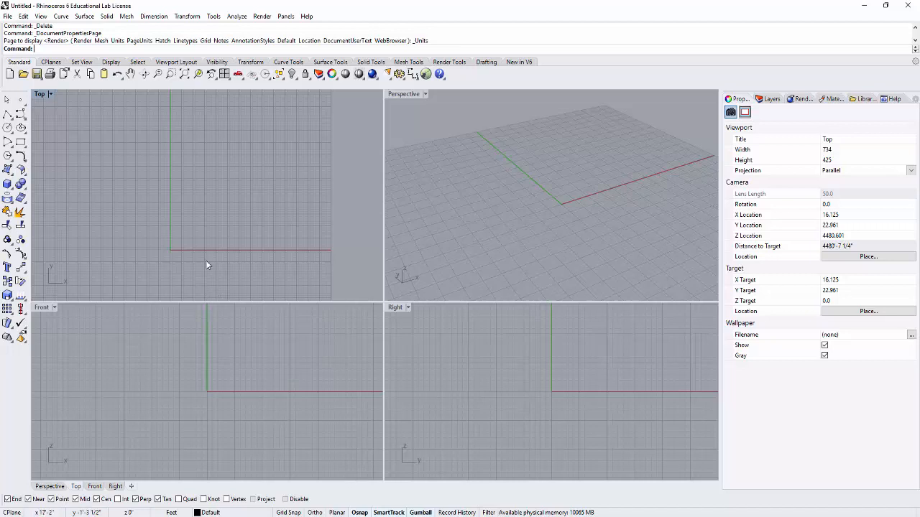
- Insert plan.jpg as a picture in the Top viewport from the origin, sized to roughly fill the grid's positive quadrant
scroll(213, 237, down, 1)
right_drag(241, 221, 211, 217)
text(Pict)
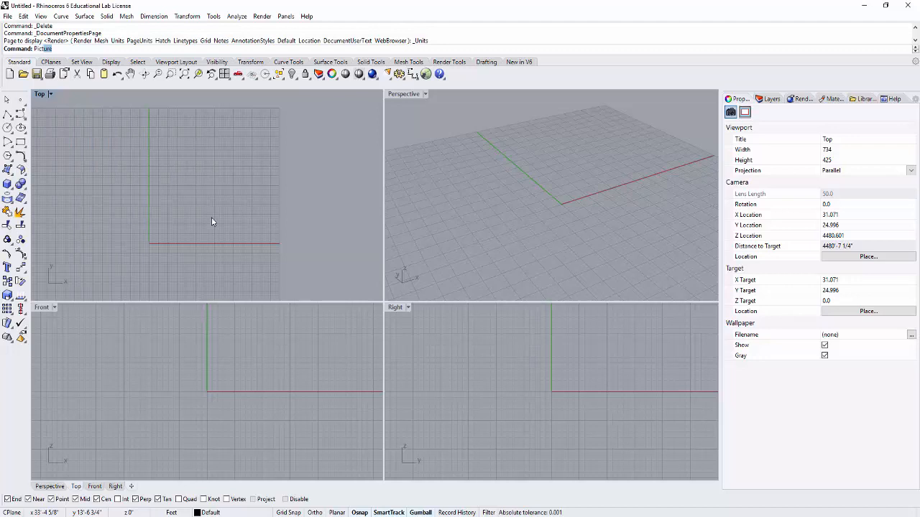
text(ureframe)
key(Return)
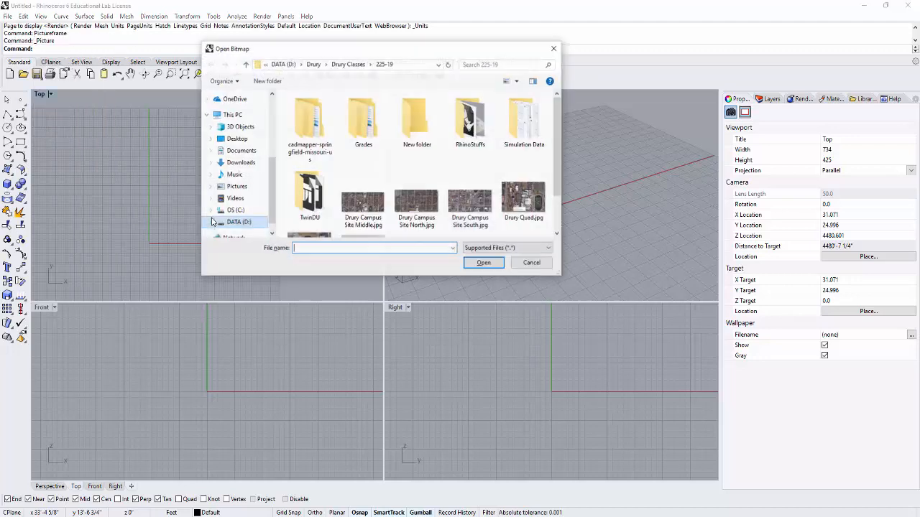
scroll(560, 167, down, 1)
click(363, 195)
click(484, 263)
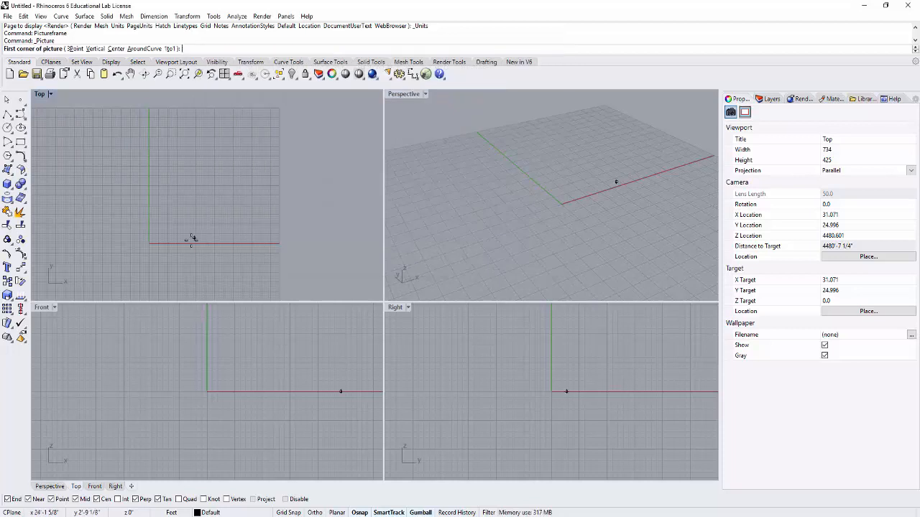
click(151, 243)
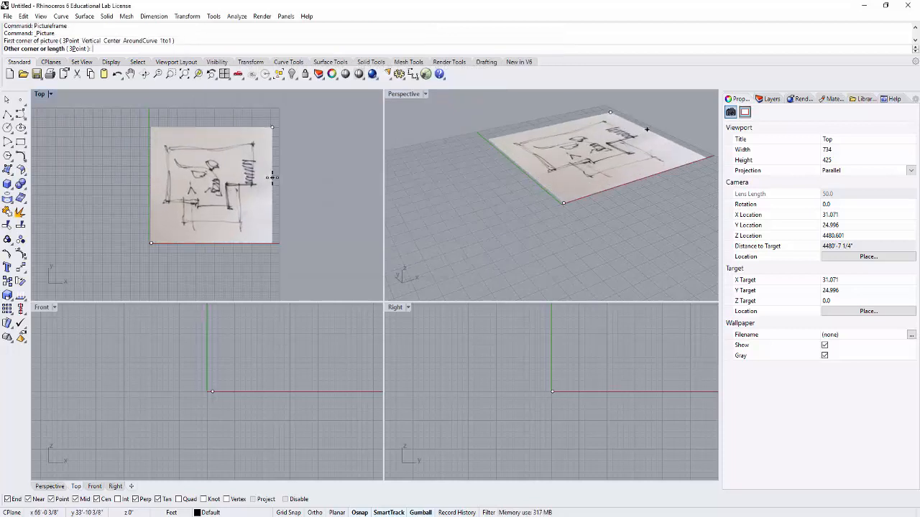
click(280, 174)
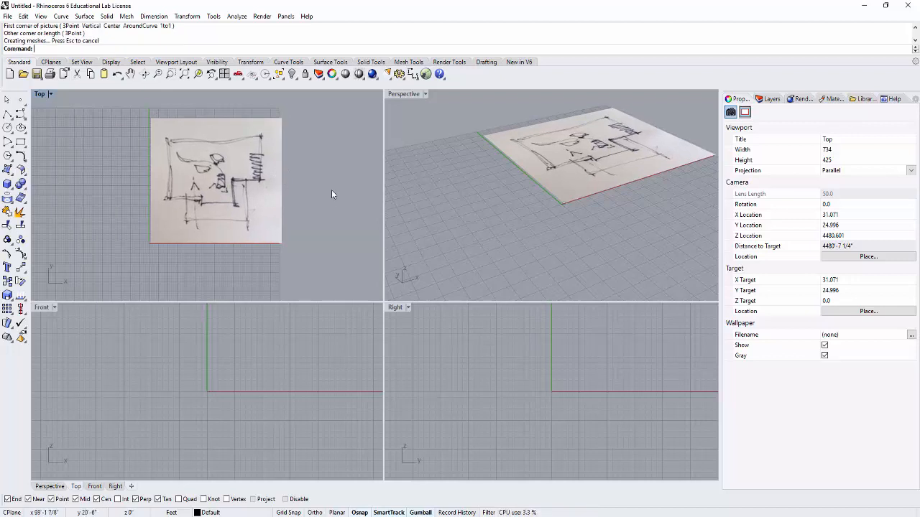
- With Ortho on, draw a horizontal 50' polyline along the sketch's upper wall, starting at its upper-left corner
mouse_move(337, 162)
right_down()
mouse_move(333, 195)
mouse_move(306, 189)
right_up()
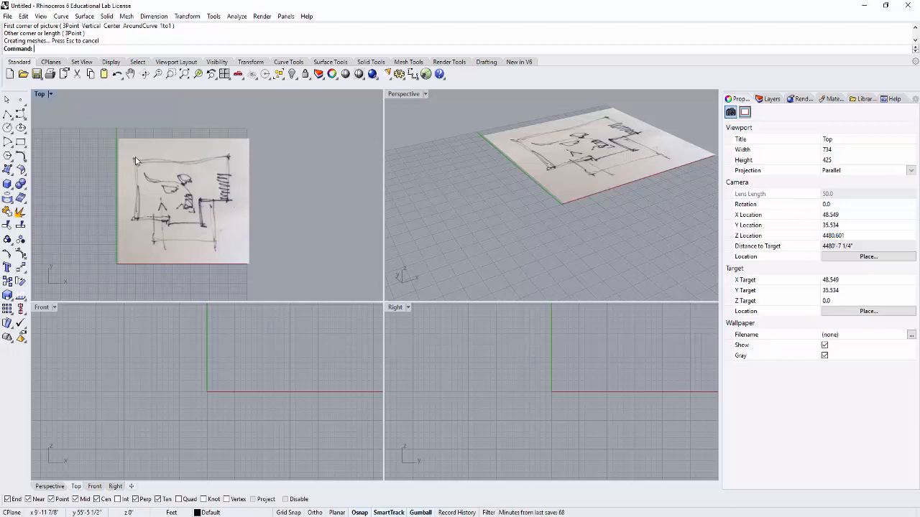
scroll(146, 153, up, 3)
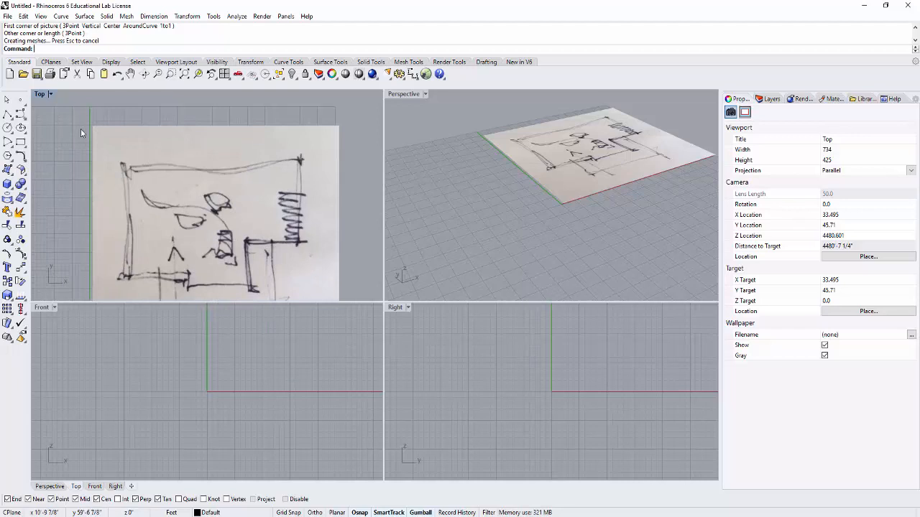
click(7, 115)
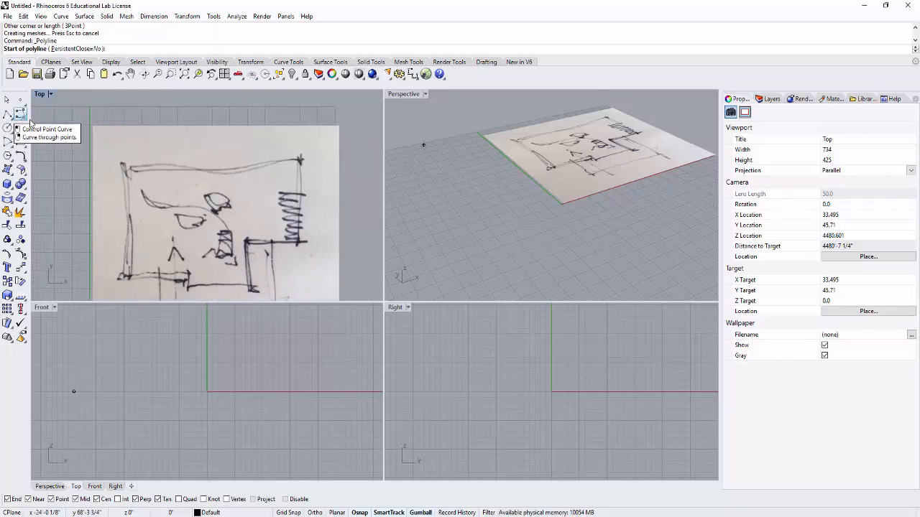
click(123, 162)
click(315, 513)
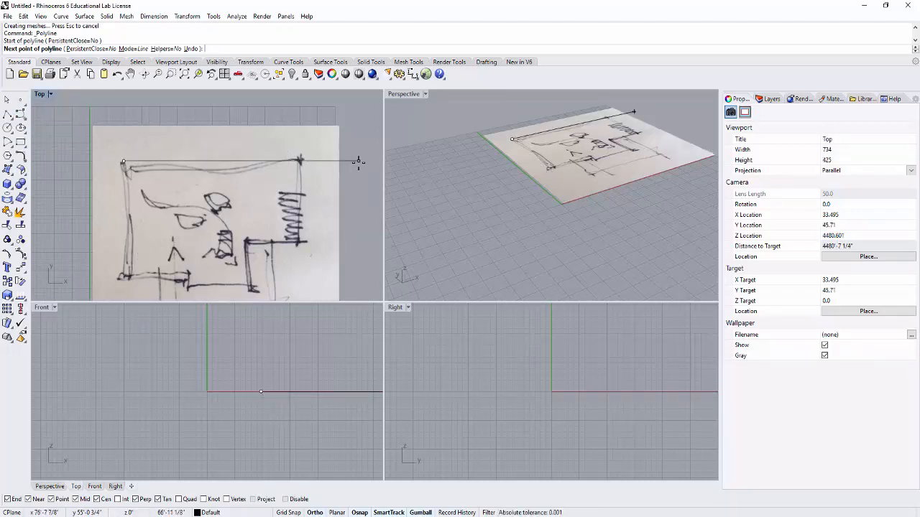
text(50)
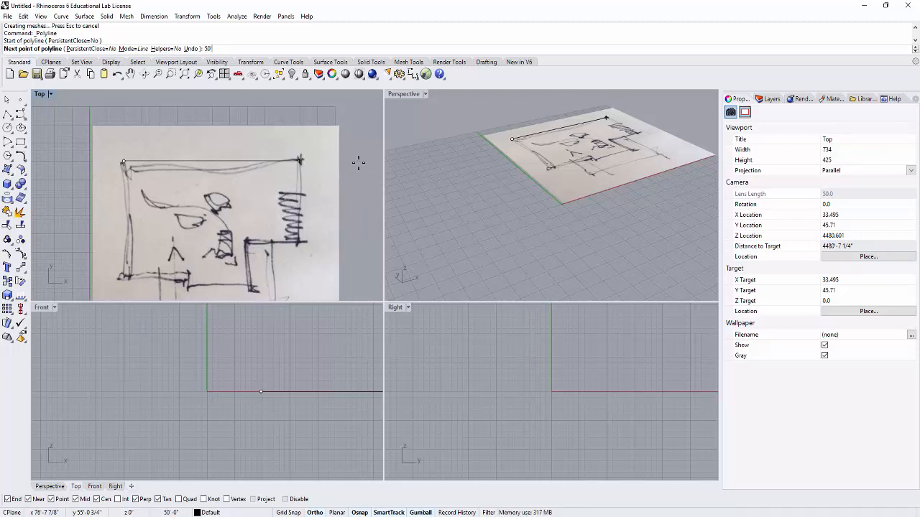
key(Return)
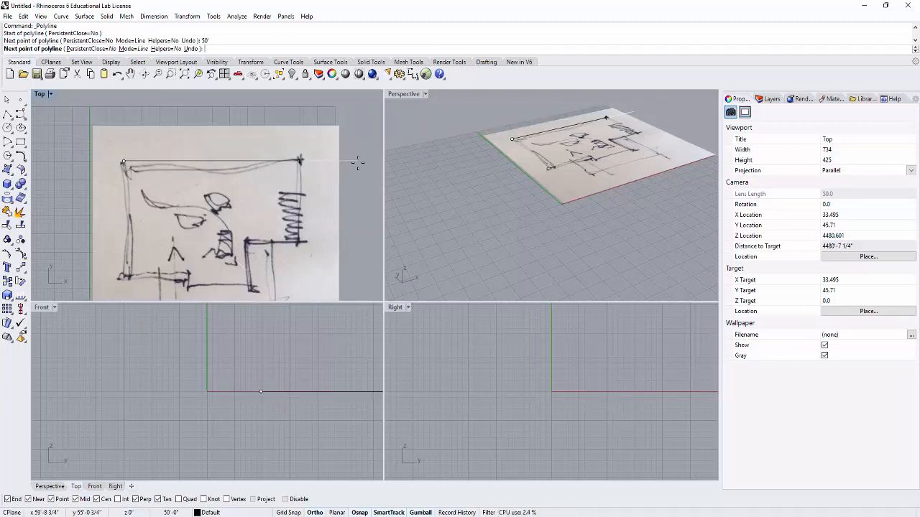
click(358, 161)
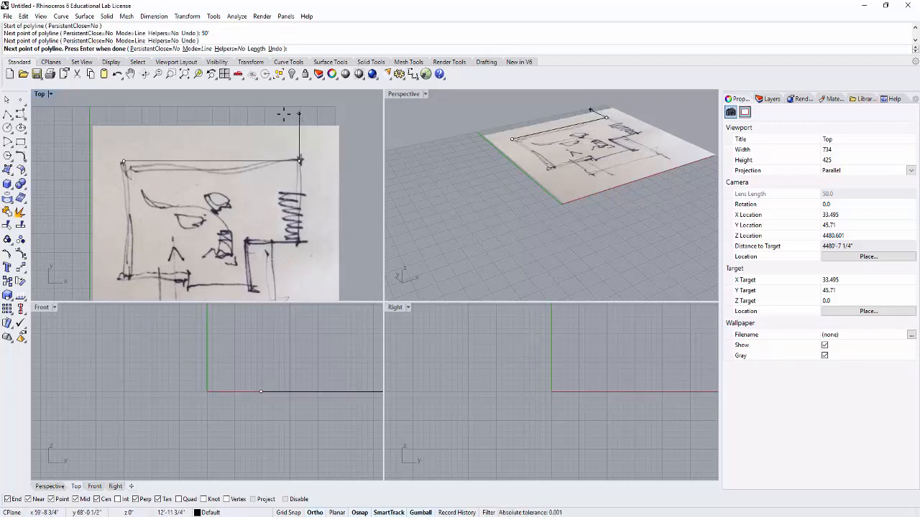
key(Return)
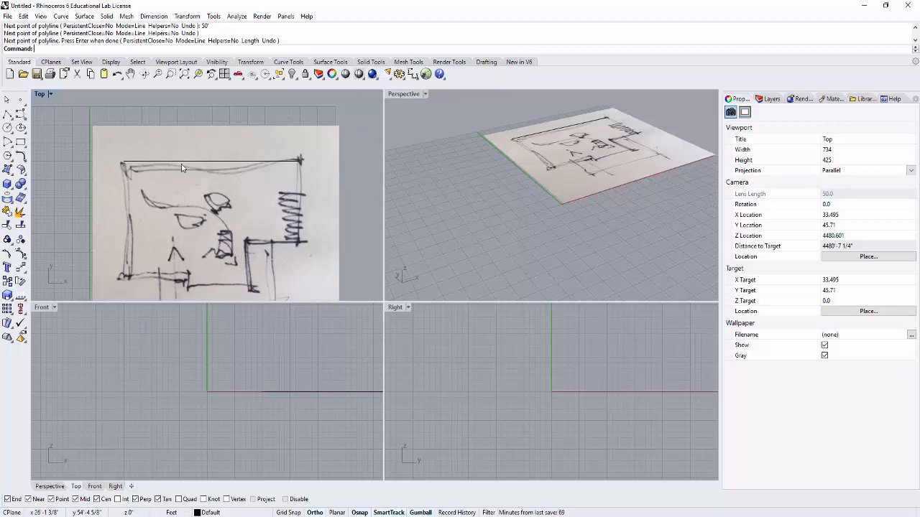
scroll(203, 180, down, 4)
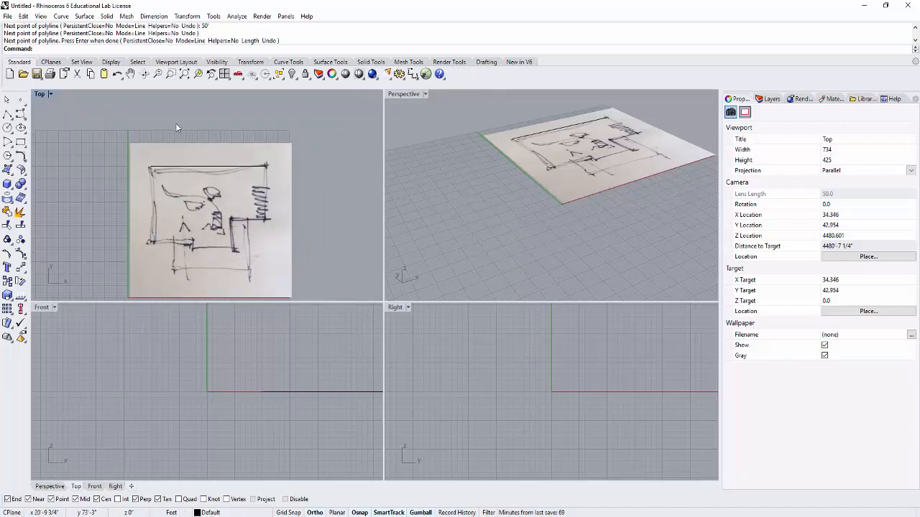
click(7, 115)
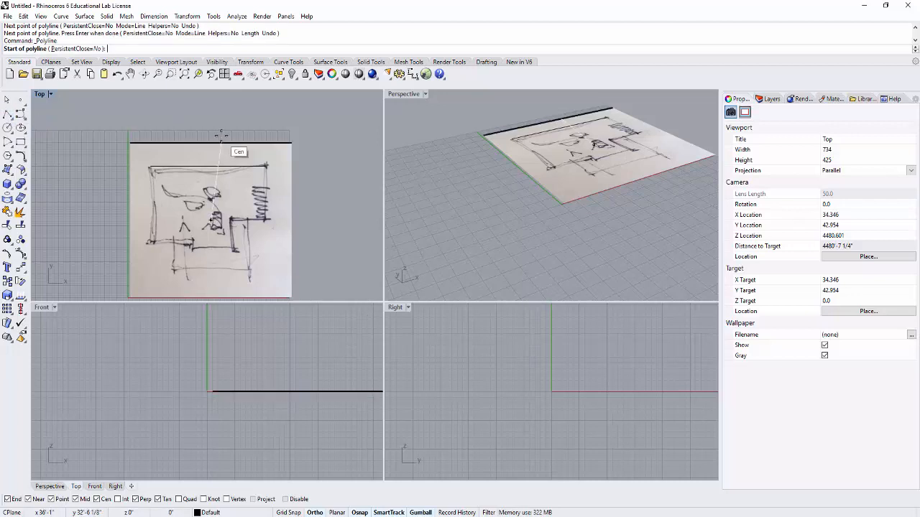
scroll(151, 125, up, 2)
click(136, 126)
text(50')
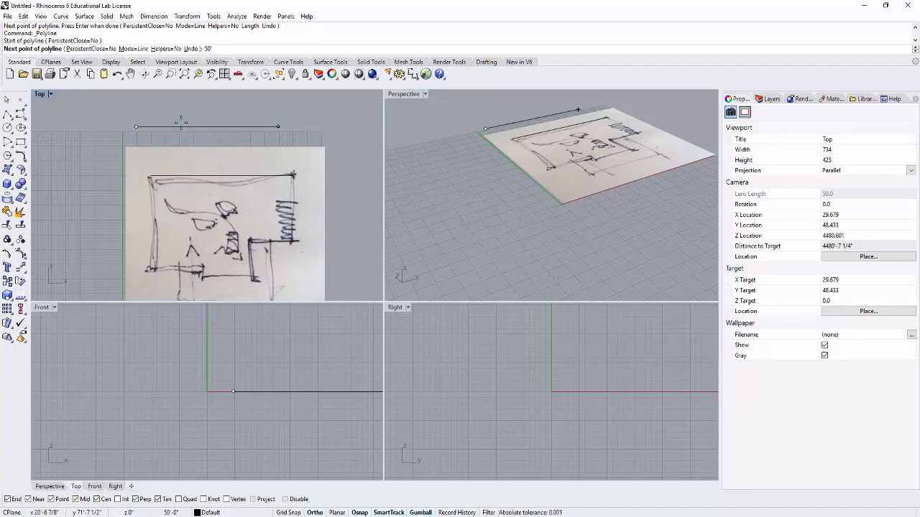
key(Return)
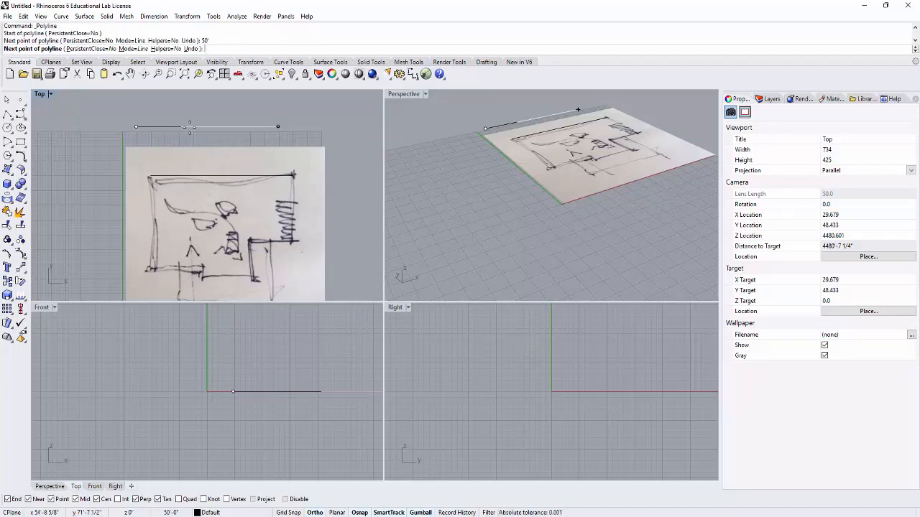
click(305, 116)
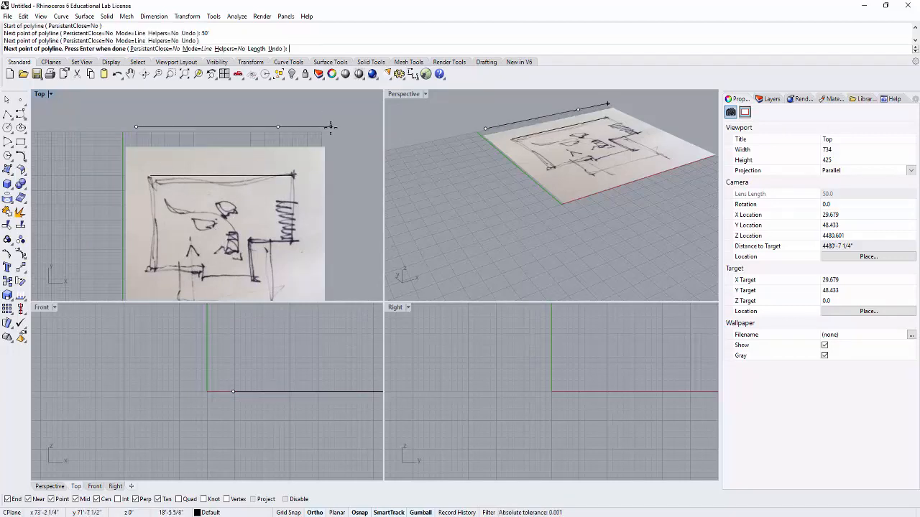
key(Escape)
- Delete the 50' reference polyline along the sketch's upper wall
click(270, 181)
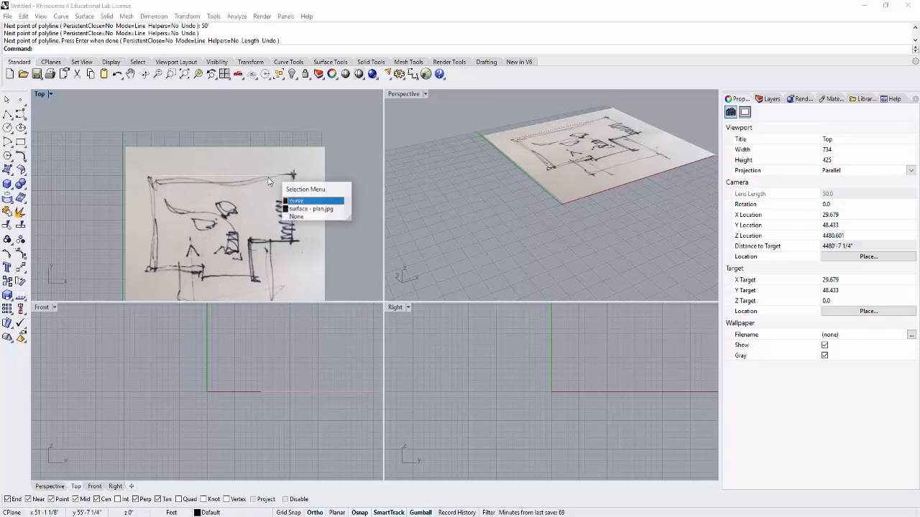
click(301, 200)
key(Delete)
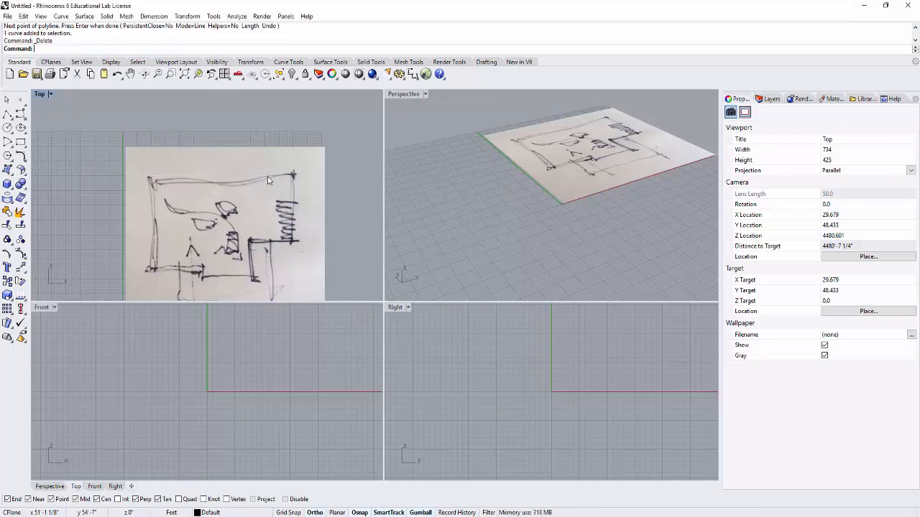
scroll(266, 179, up, 1)
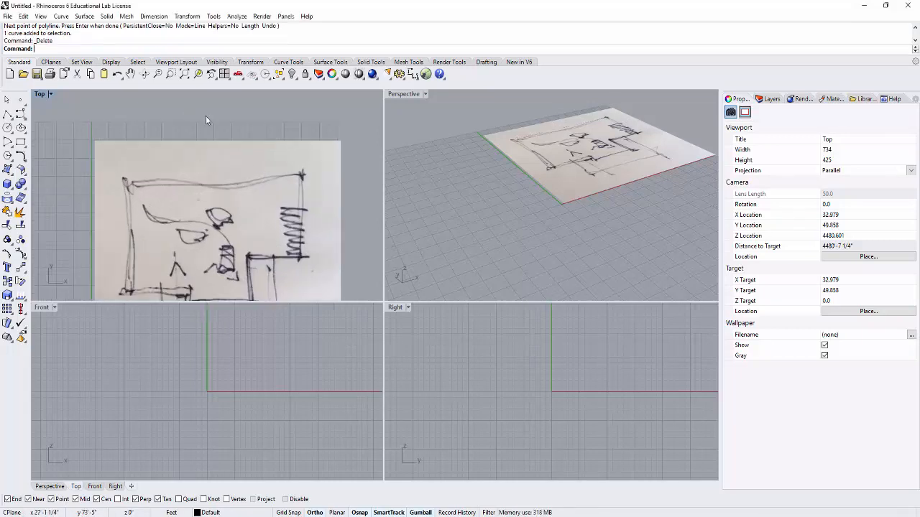
click(7, 114)
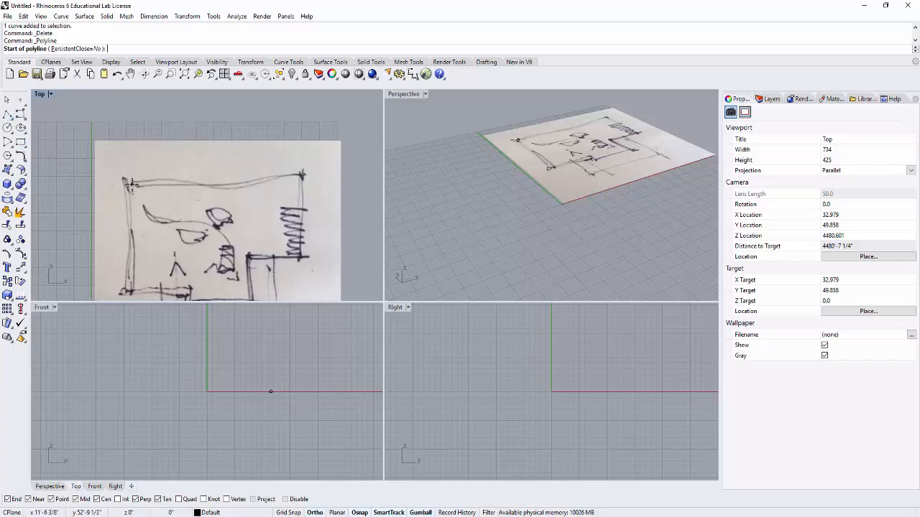
click(124, 178)
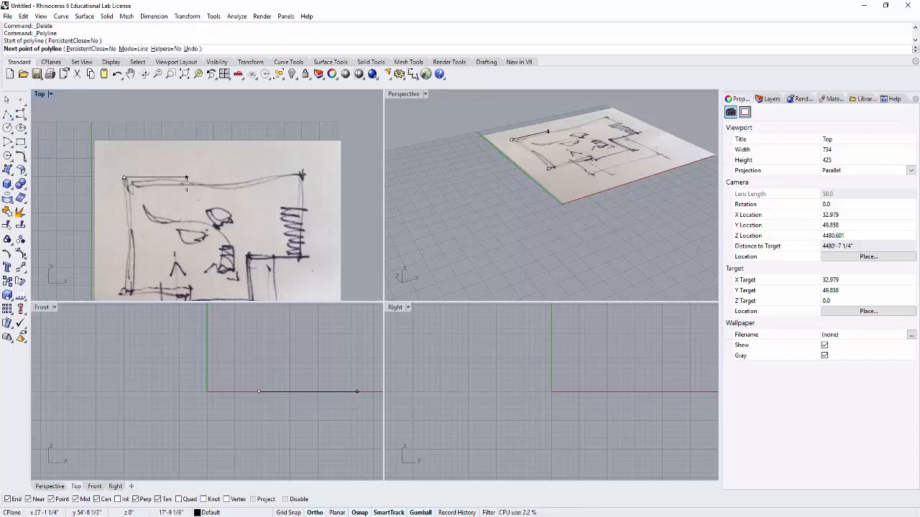
text(70')
key(Return)
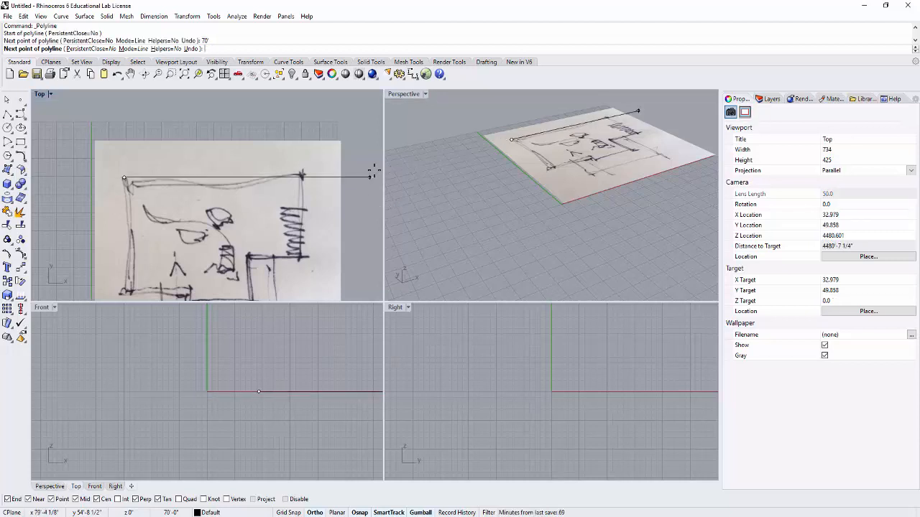
key(Escape)
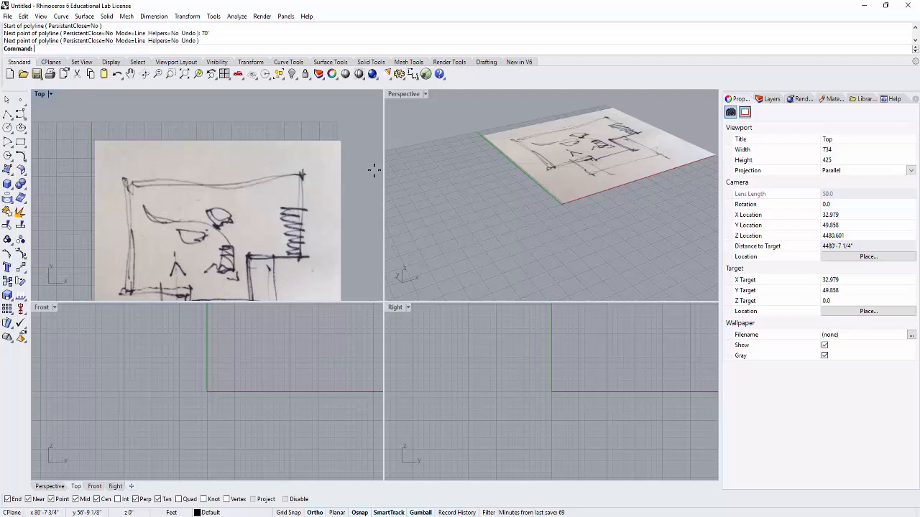
- Draw a horizontal 70' polyline along the sketch's upper wall, starting at its upper-left corner
click(7, 115)
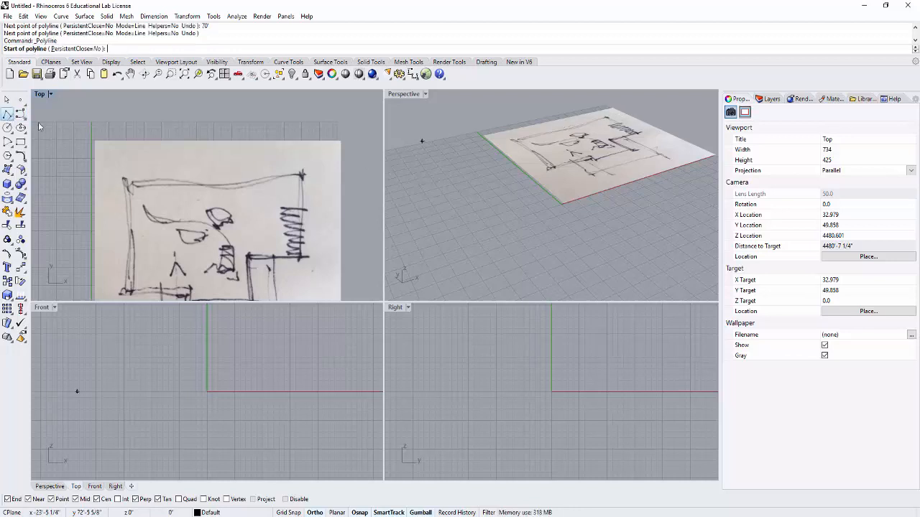
click(124, 178)
text(70')
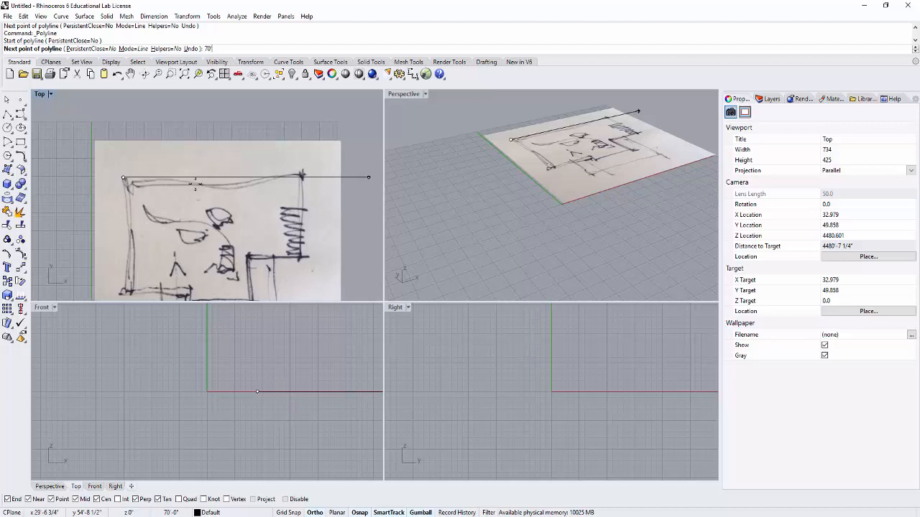
key(Return)
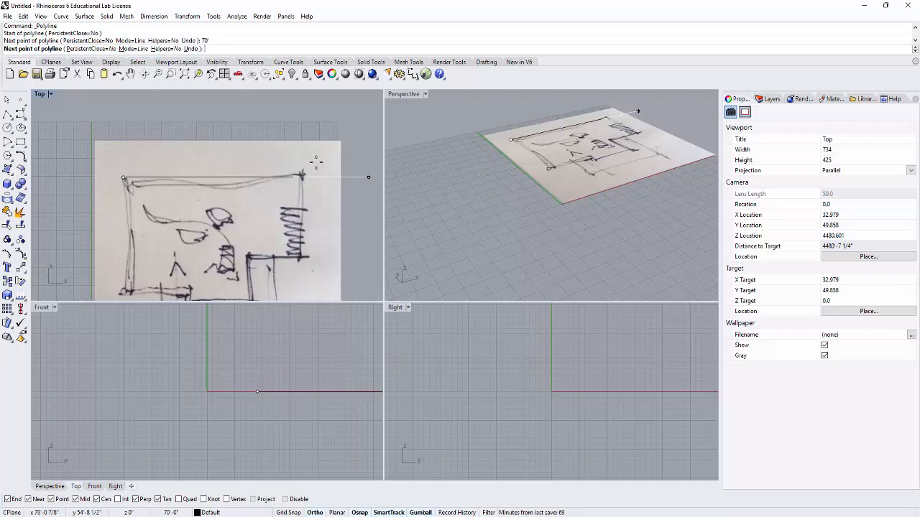
click(373, 186)
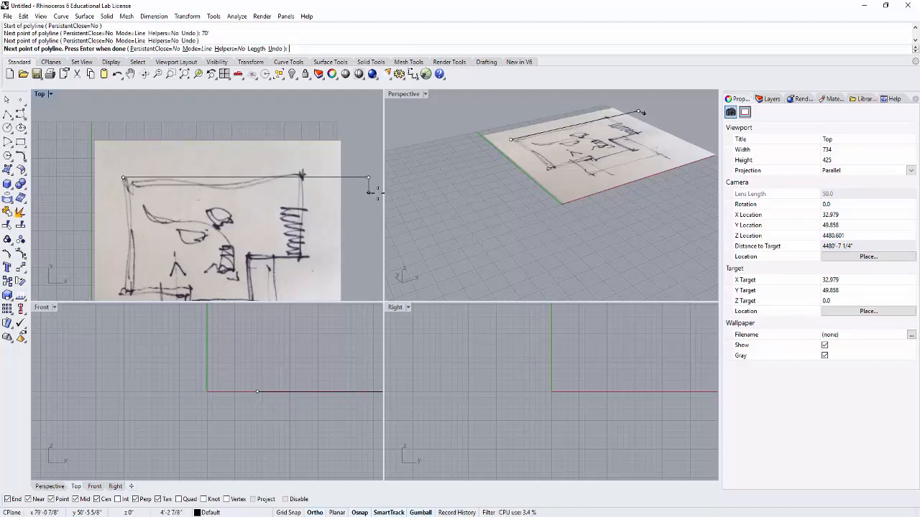
key(Return)
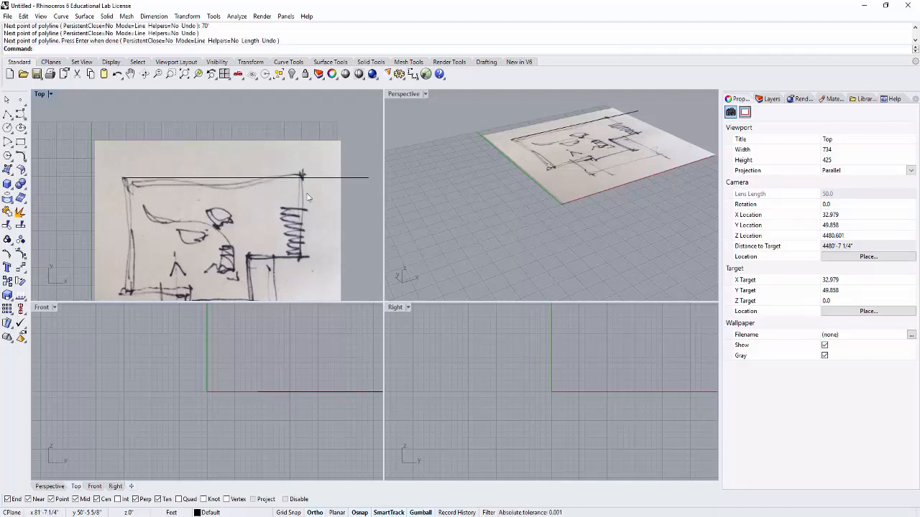
- Examine how the 70' line compares with the sketch's upper wall in the Top and Perspective viewports
scroll(290, 197, down, 4)
right_drag(346, 221, 307, 192)
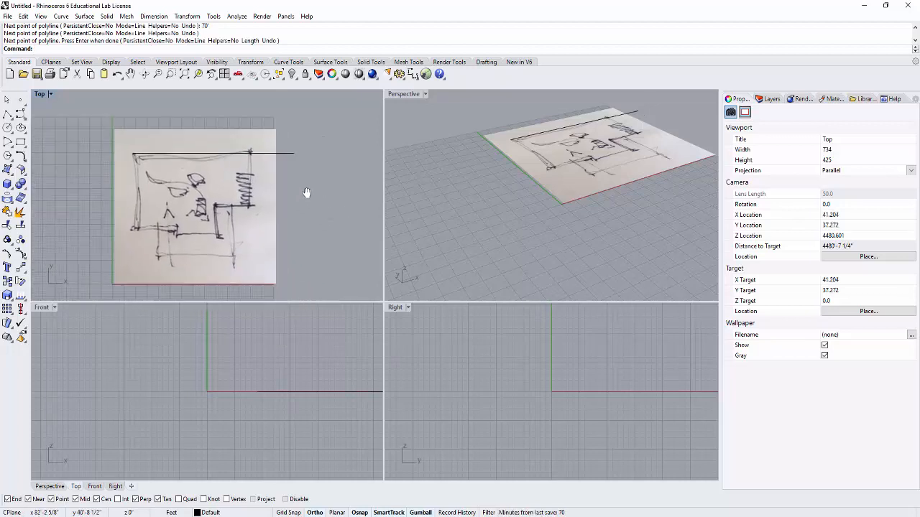
scroll(177, 117, up, 3)
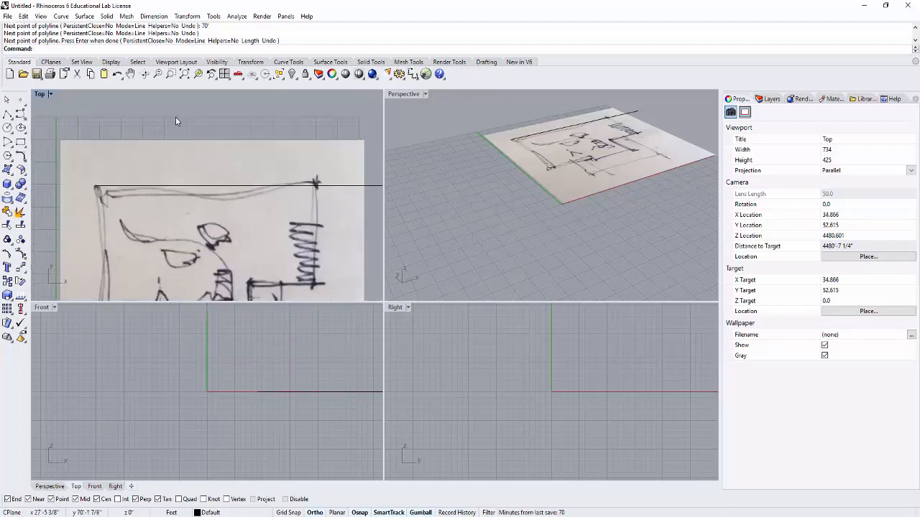
scroll(181, 128, down, 3)
scroll(221, 168, up, 4)
scroll(223, 170, down, 5)
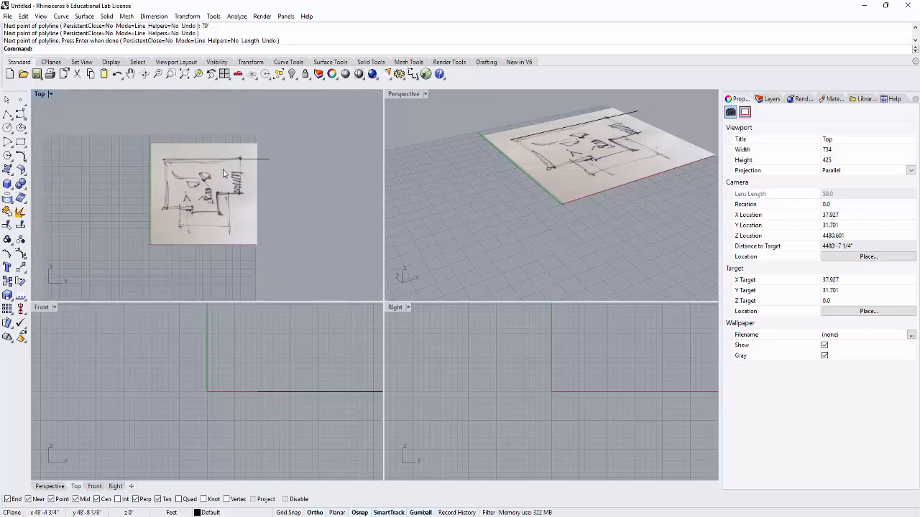
scroll(223, 172, up, 2)
scroll(223, 172, down, 3)
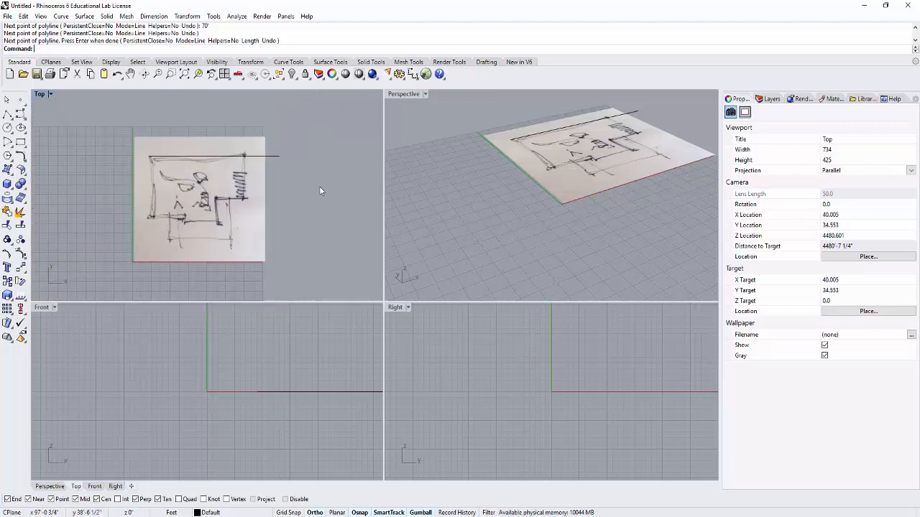
mouse_move(342, 197)
right_down()
mouse_move(328, 240)
mouse_move(360, 199)
mouse_move(324, 225)
mouse_move(355, 208)
mouse_move(350, 202)
right_up()
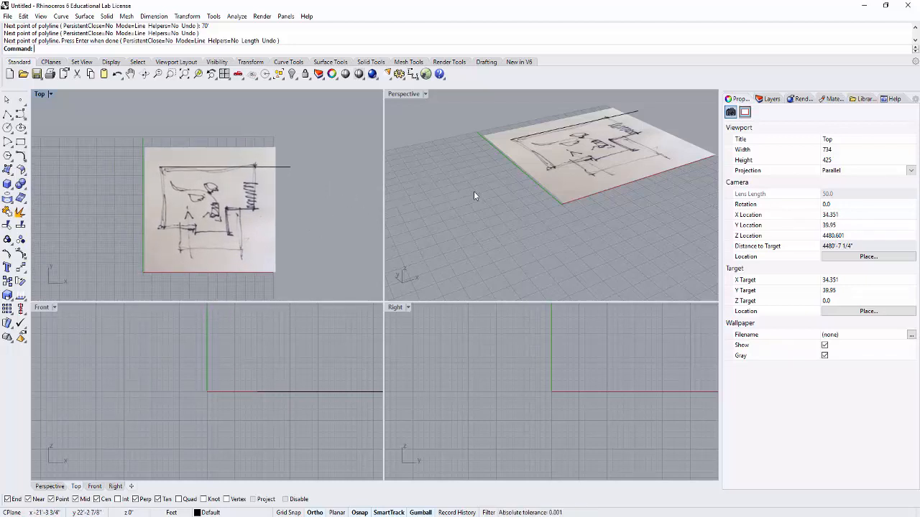
scroll(603, 111, up, 5)
scroll(603, 125, down, 12)
mouse_move(604, 136)
right_down()
mouse_move(482, 170)
mouse_move(411, 167)
mouse_move(524, 170)
mouse_move(600, 144)
mouse_move(506, 163)
right_up()
mouse_move(660, 183)
shift+right_down()
mouse_move(525, 191)
mouse_move(611, 180)
mouse_move(585, 190)
shift+right_up()
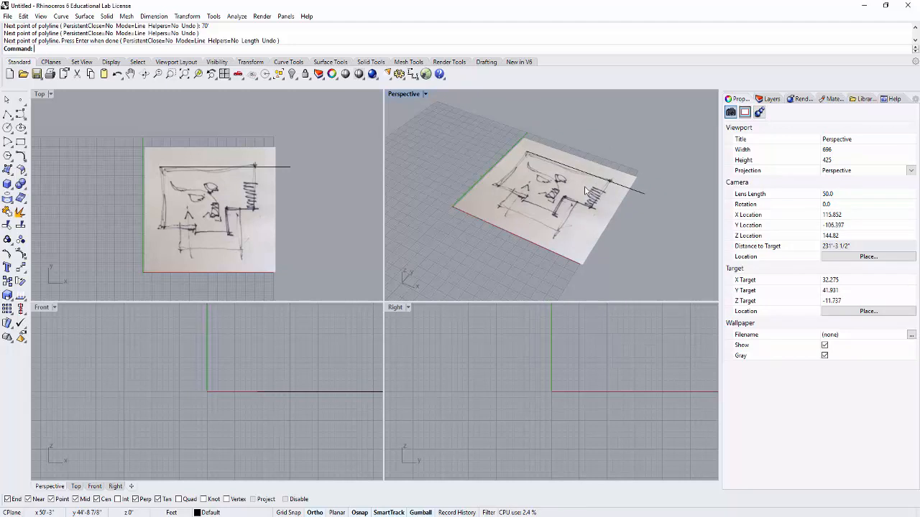
scroll(553, 191, up, 2)
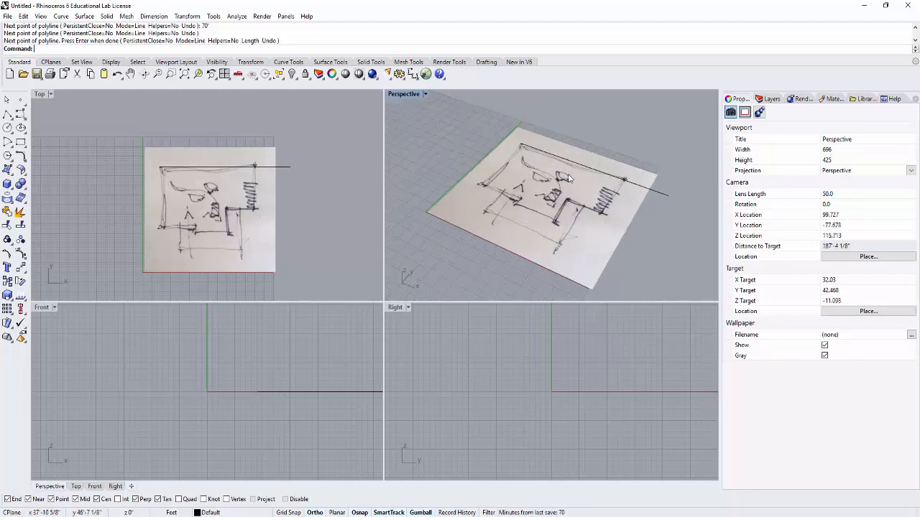
middle_click(568, 178)
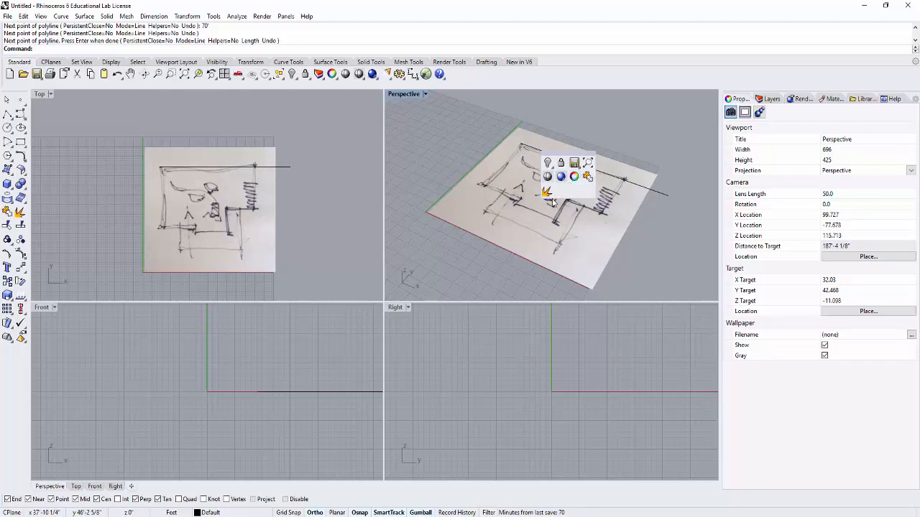
click(604, 121)
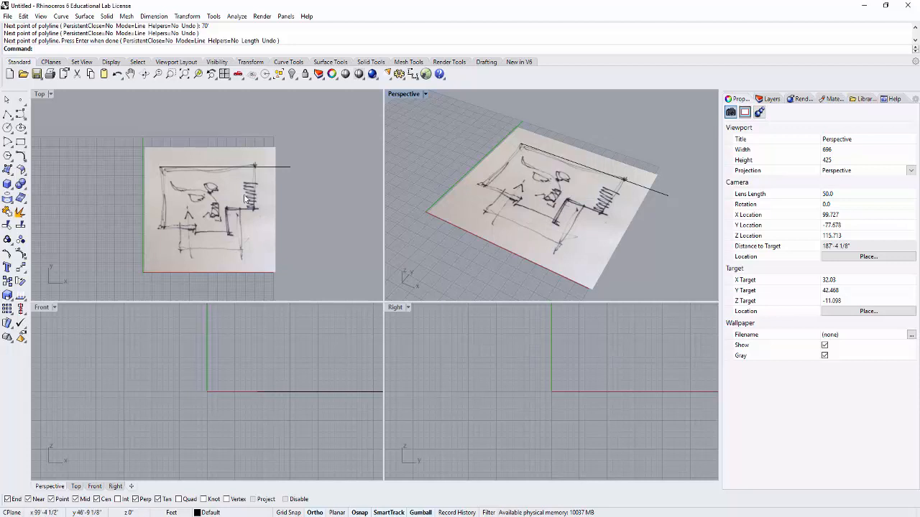
- Scale the plan.jpg picture from the 70' line's left end, taking the sketch's upper-right corner as reference and matching it to the line's right end
scroll(243, 174, up, 2)
click(238, 139)
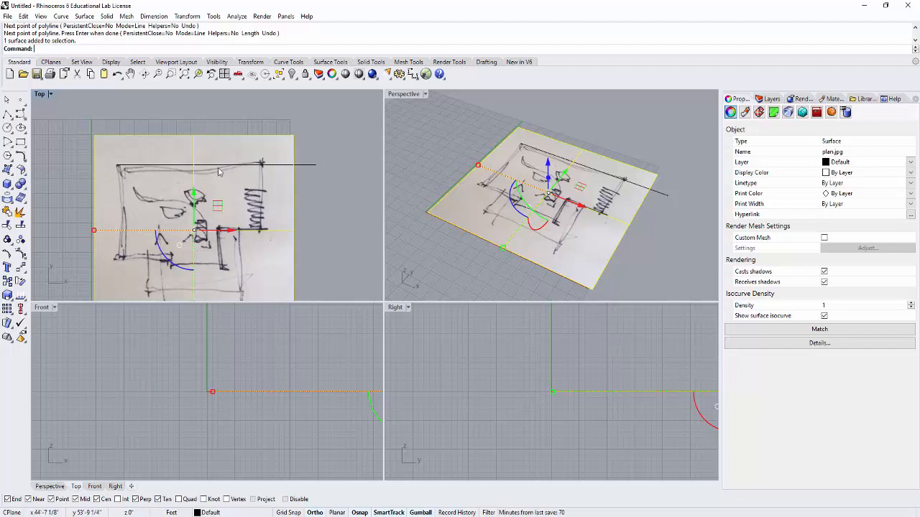
click(216, 122)
text(Scale)
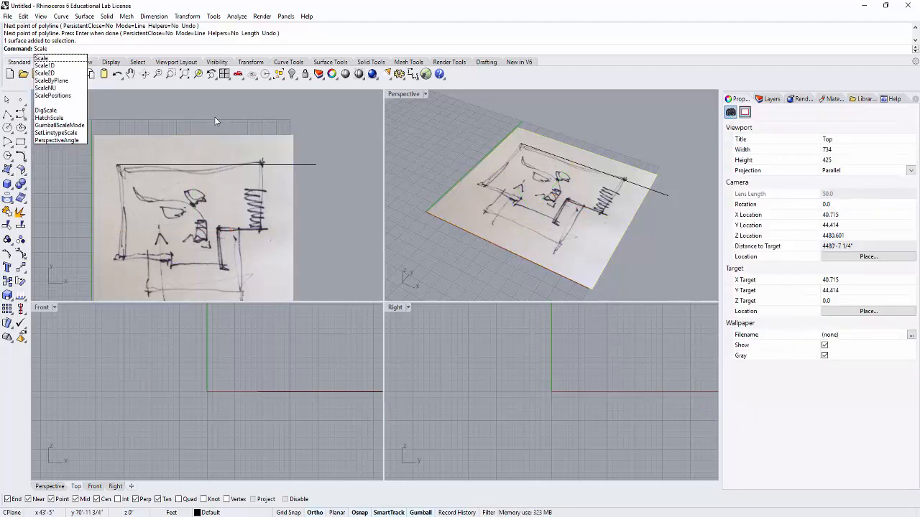
key(Return)
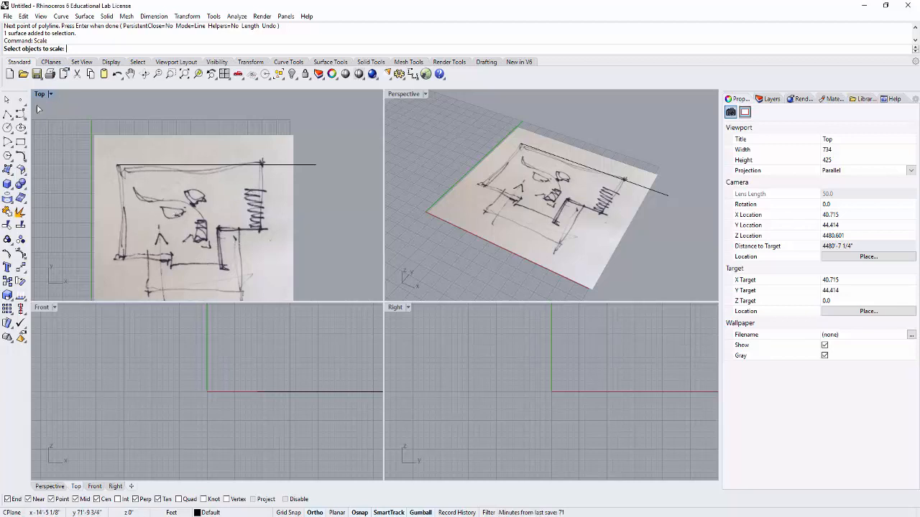
click(152, 210)
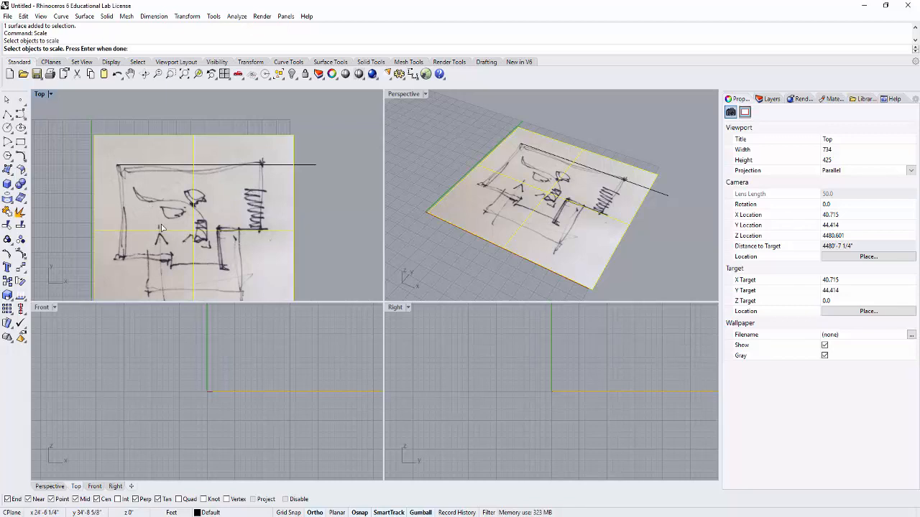
key(Return)
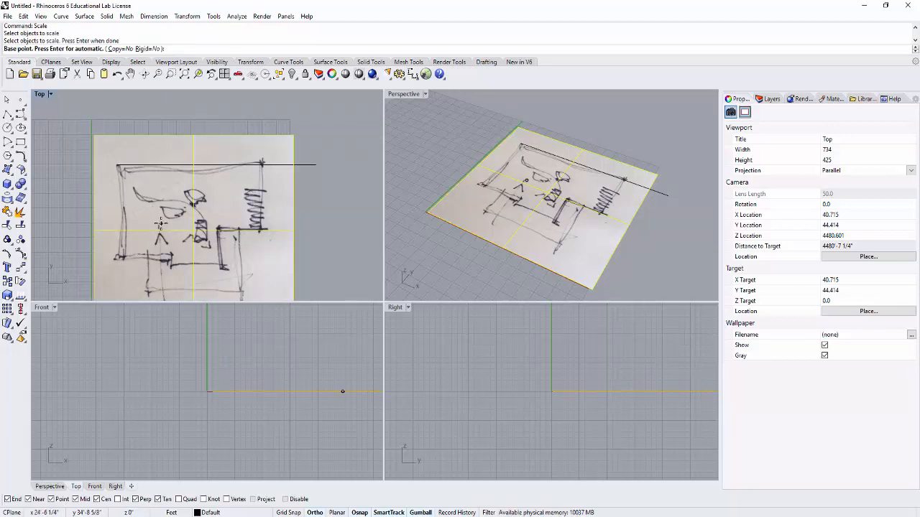
click(119, 164)
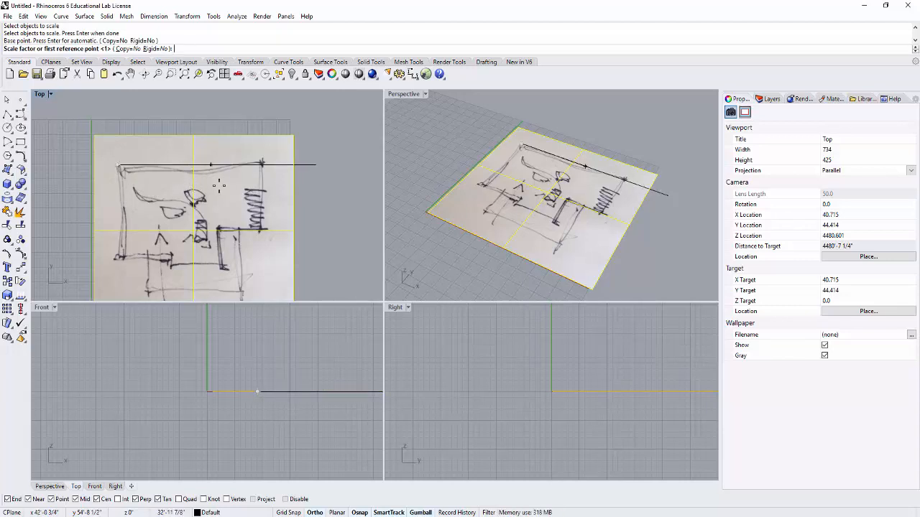
scroll(264, 168, up, 5)
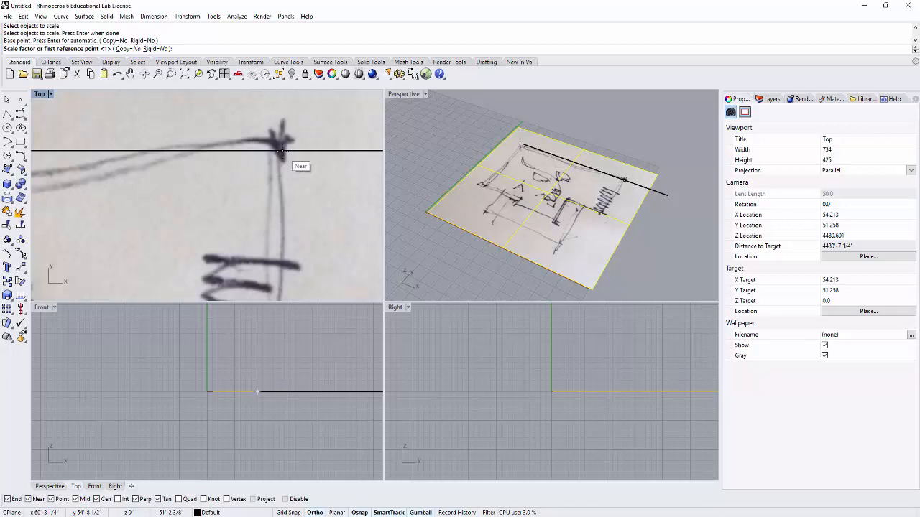
click(282, 150)
scroll(304, 155, down, 6)
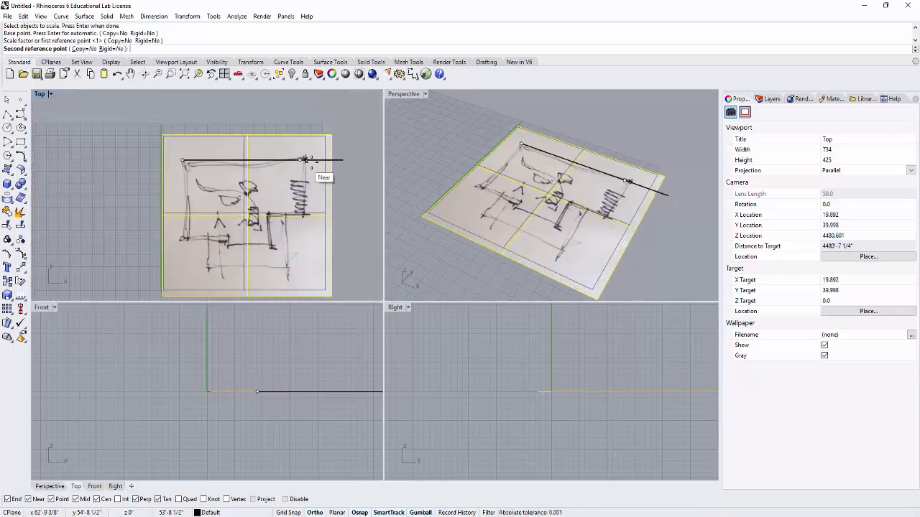
click(342, 158)
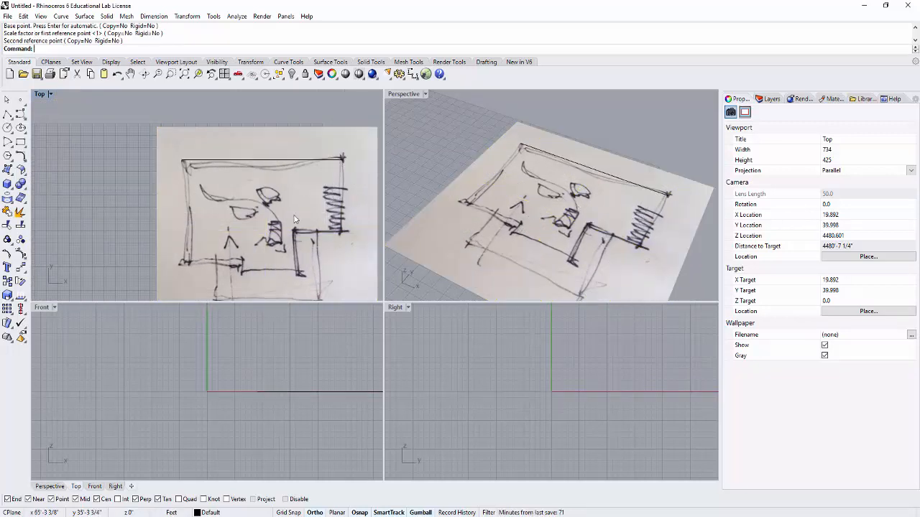
- Delete the 70' reference line along the sketch's upper wall, keeping the plan.jpg picture
click(295, 165)
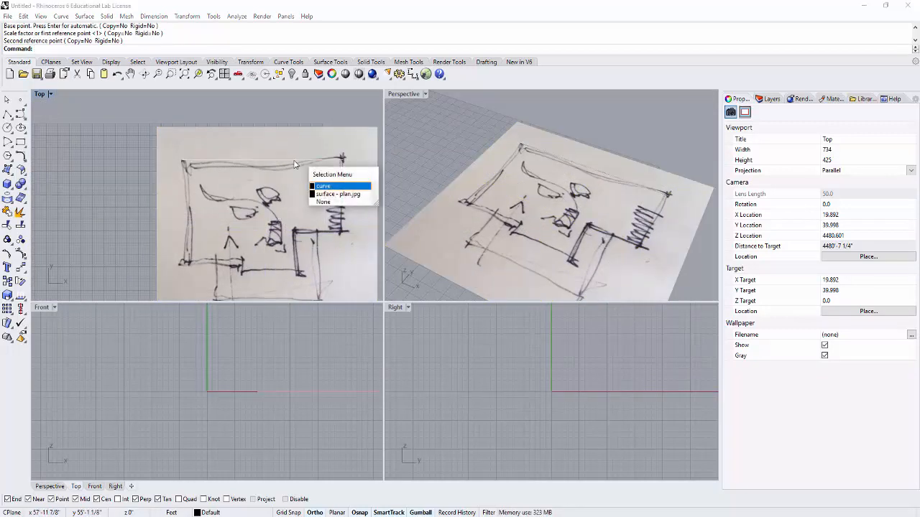
key(Return)
key(Delete)
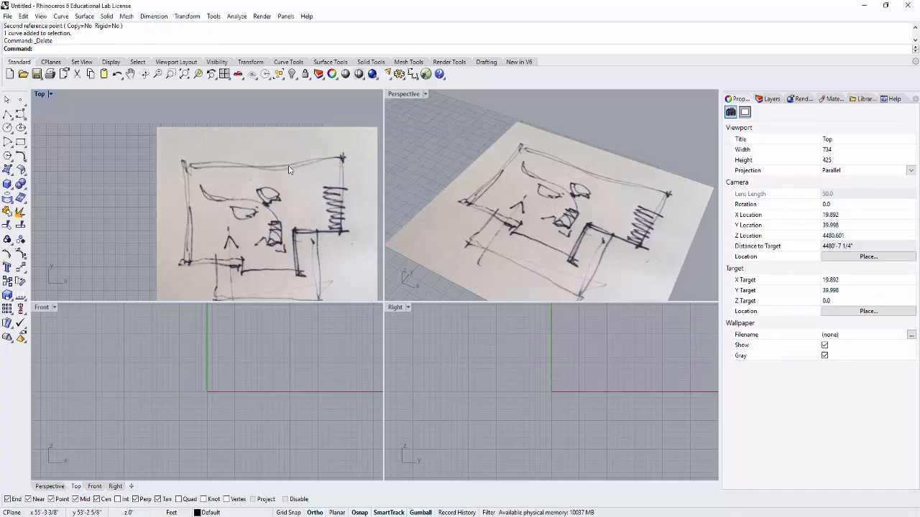
- Enlarge the Top viewport within the four-view layout and fit the sketched plan in it
scroll(277, 183, down, 2)
right_drag(356, 218, 310, 204)
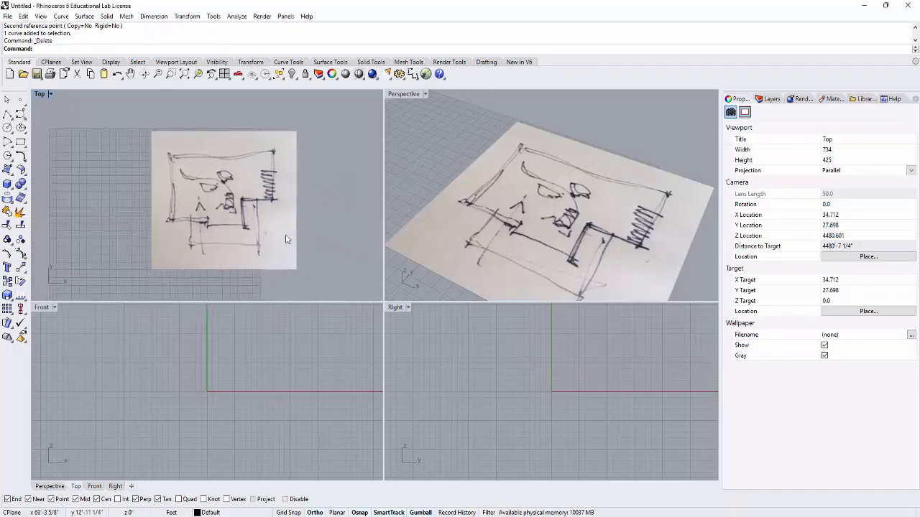
drag(383, 302, 556, 377)
right_drag(433, 259, 469, 287)
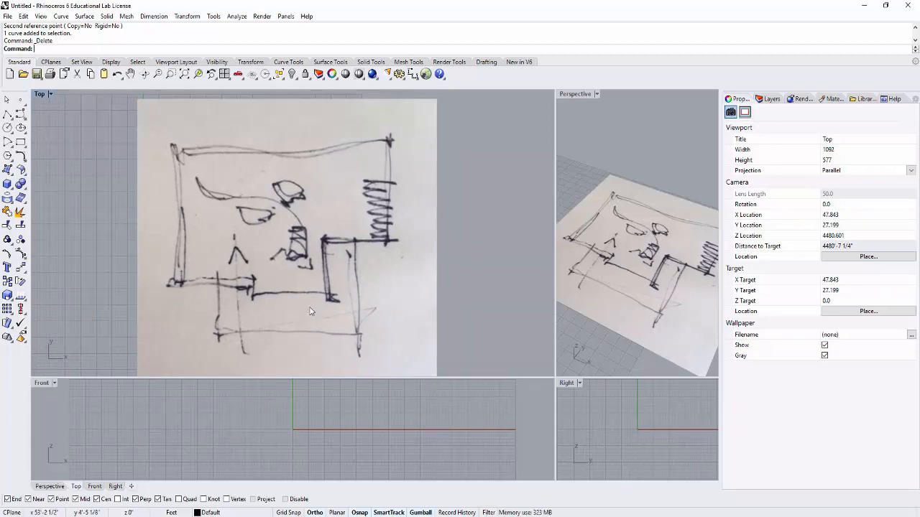
- Start a polyline at the sketch's upper-right corner, running 70' left along the upper wall and 45' down the left wall
click(7, 115)
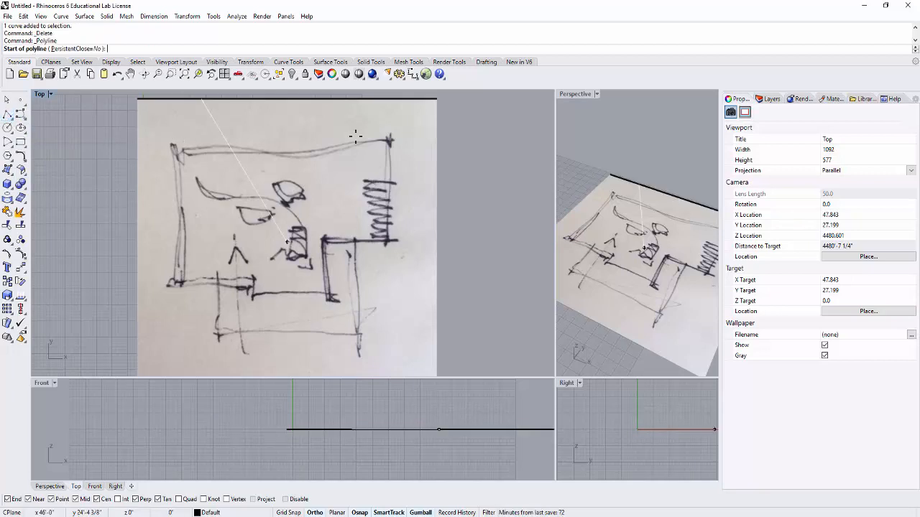
click(389, 138)
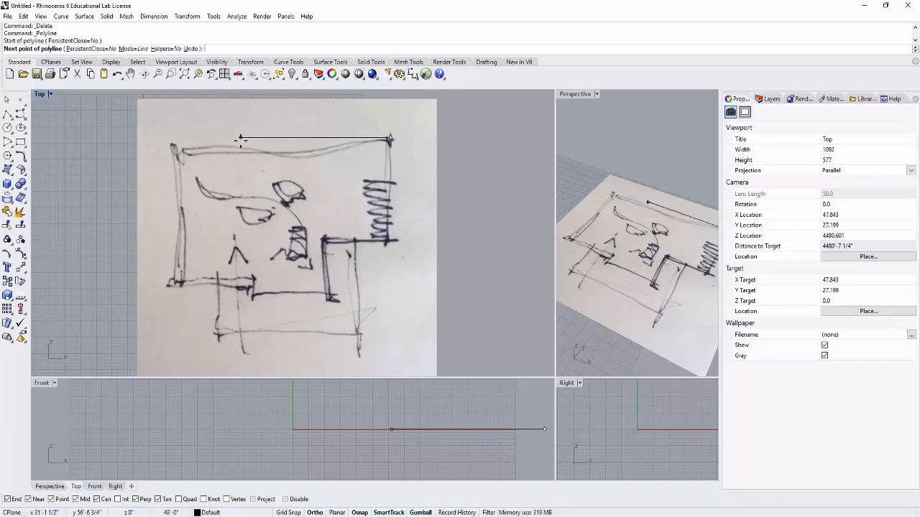
text(70)
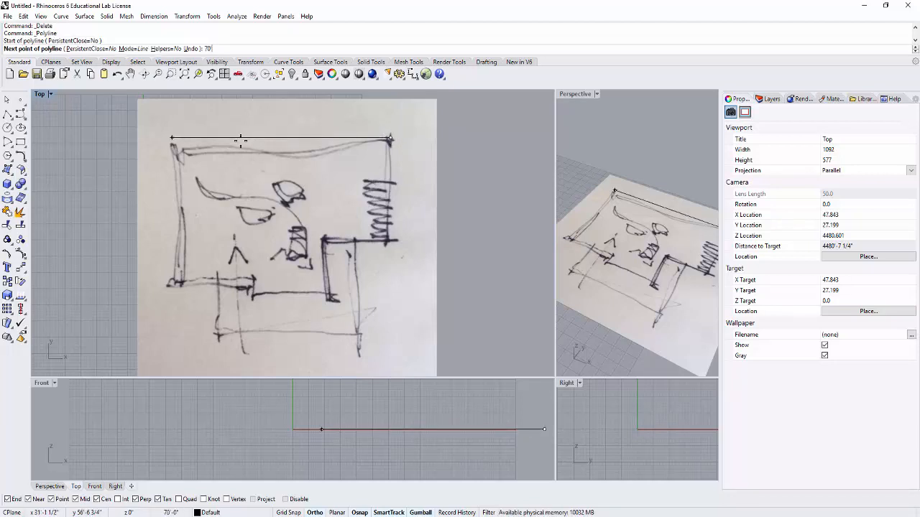
key(Return)
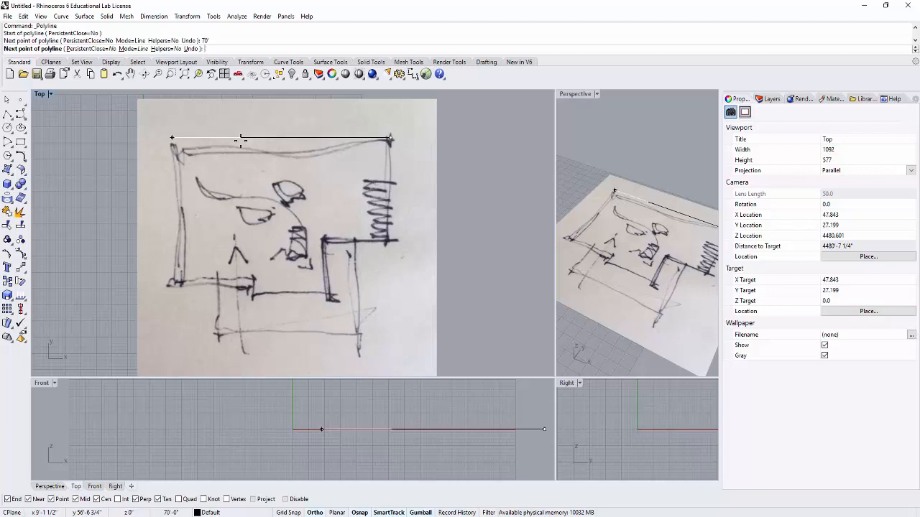
click(166, 138)
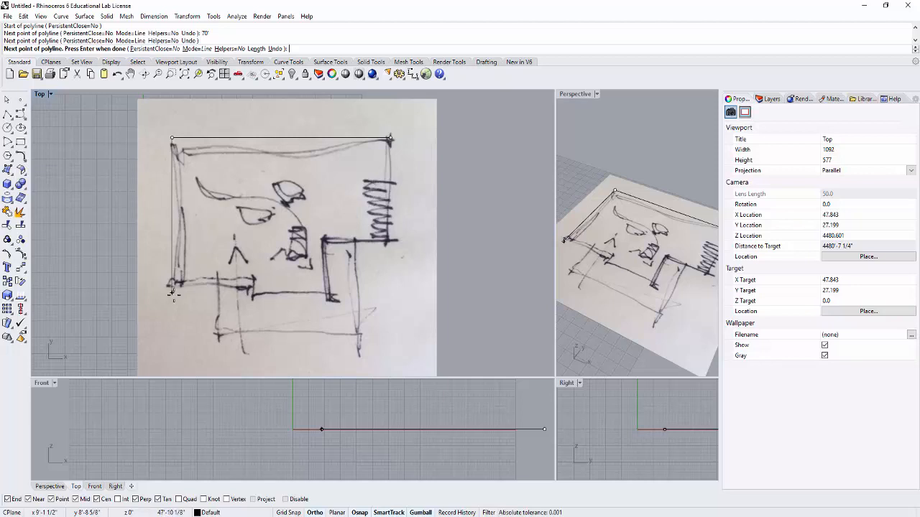
scroll(173, 296, up, 2)
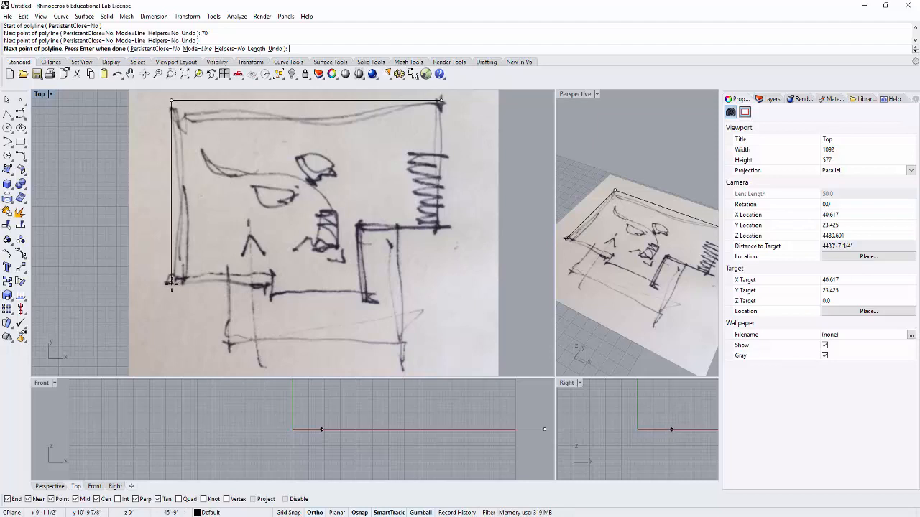
text(45)
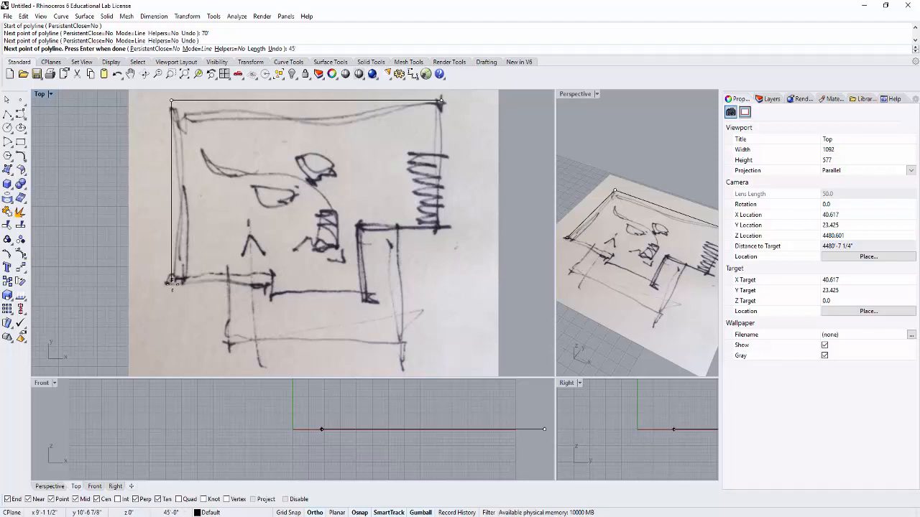
key(Return)
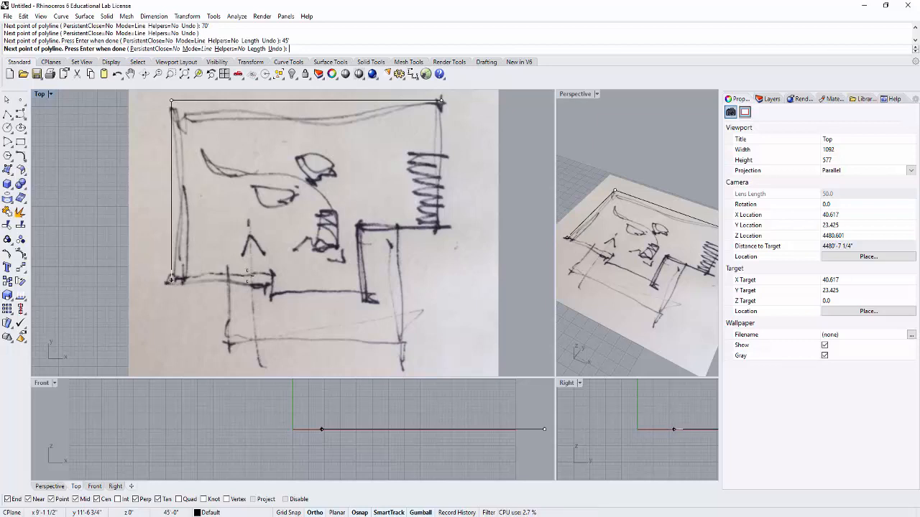
click(267, 284)
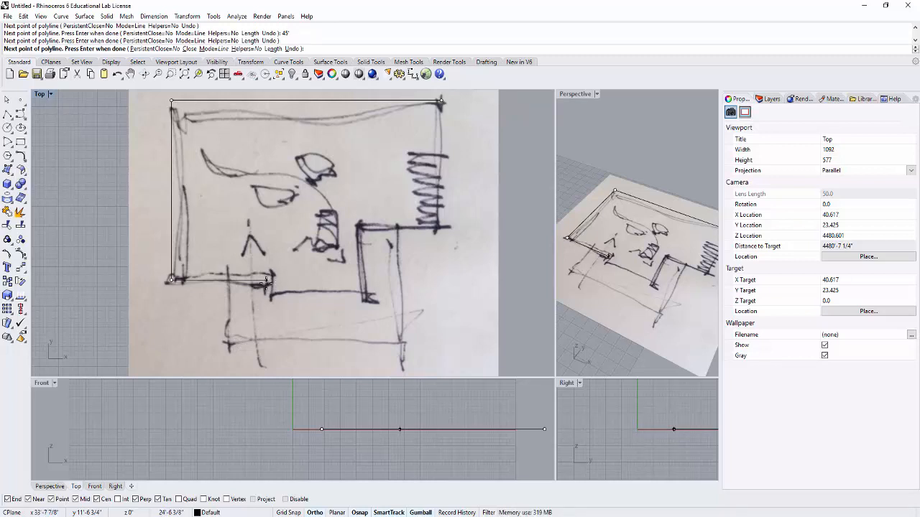
- Continue the polyline 25' right along the sketch's lower-left wall and 5' down at the jog
text(25)
key(Return)
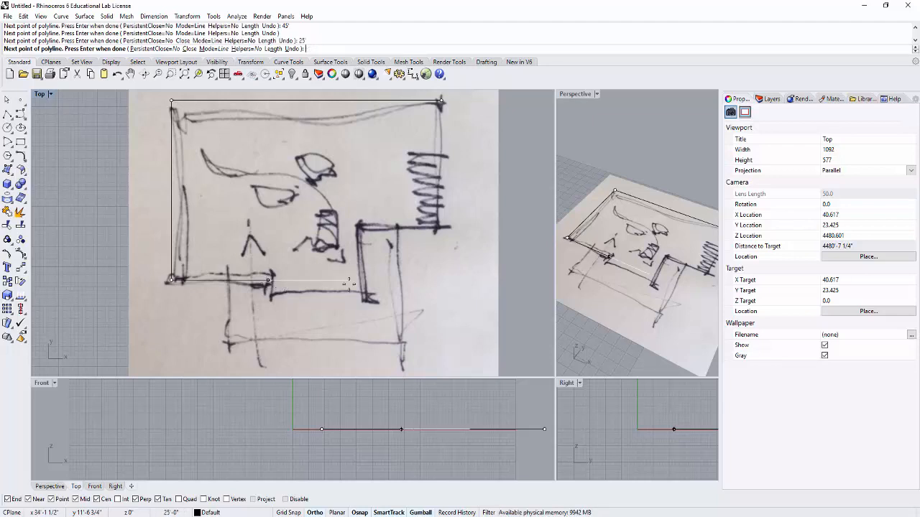
click(338, 277)
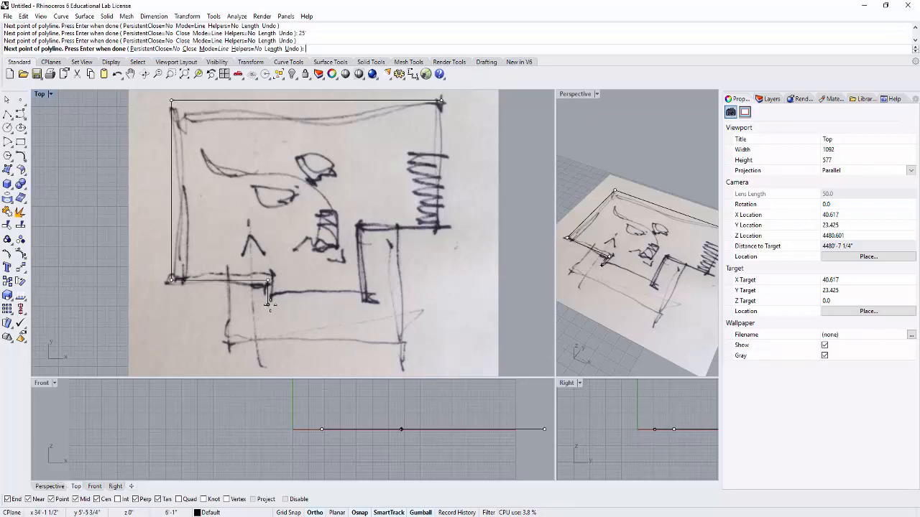
text(5)
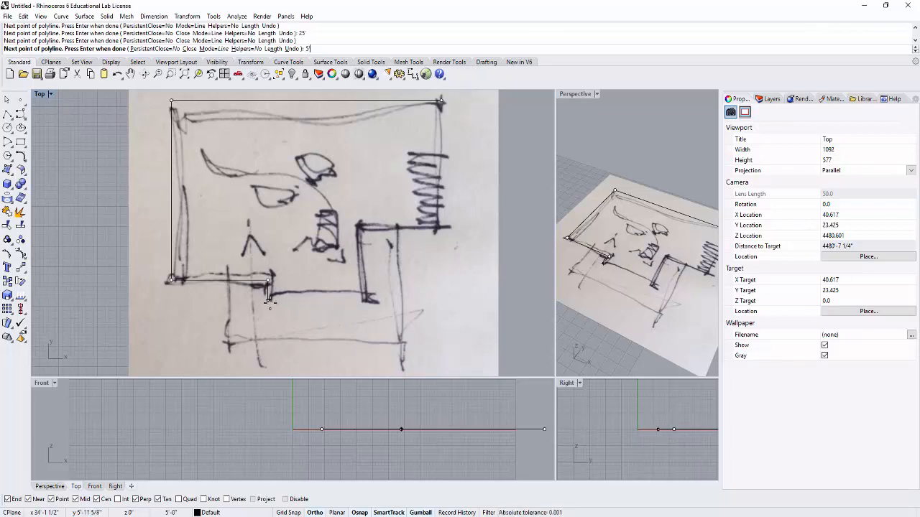
key(Return)
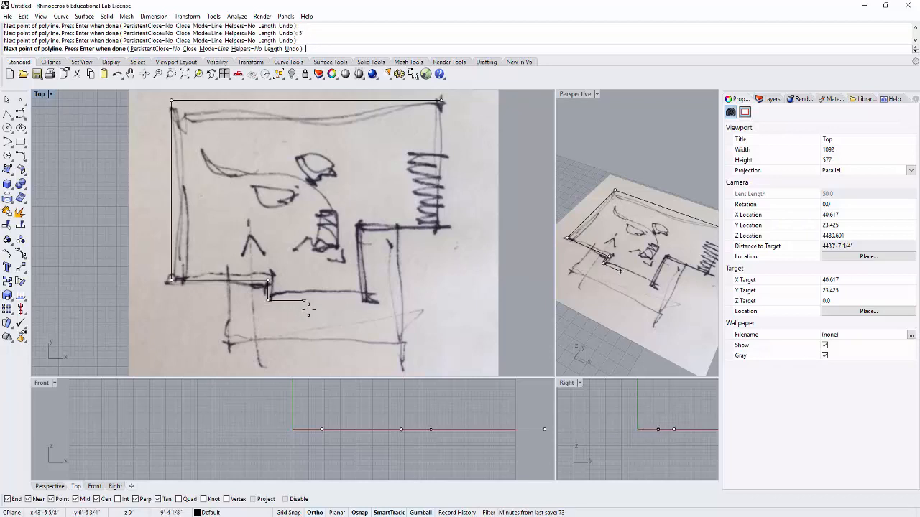
click(367, 301)
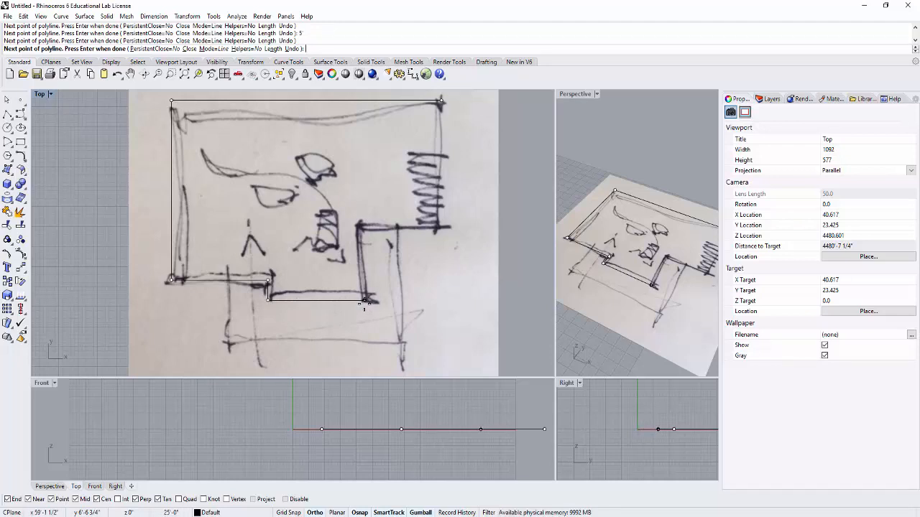
- Add a final 25' segment running right along the sketch's lower wall and end the polyline
text(25)
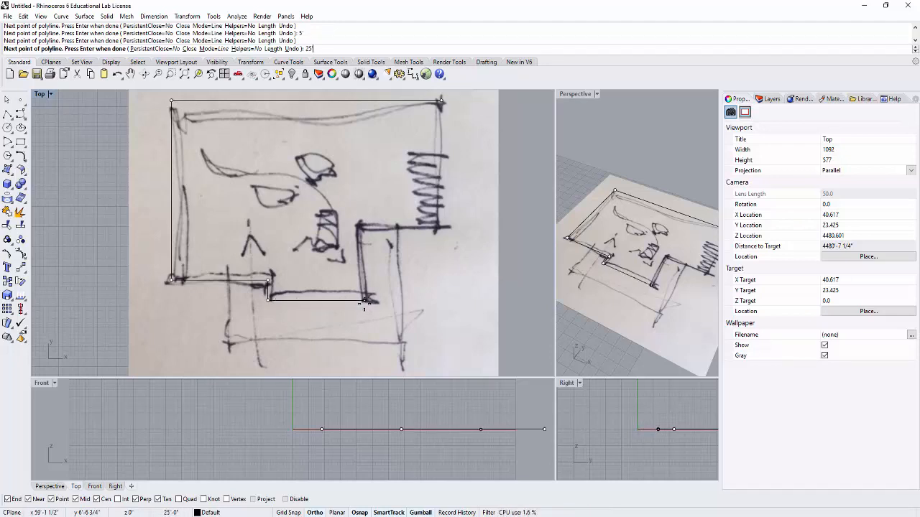
click(411, 299)
key(Return)
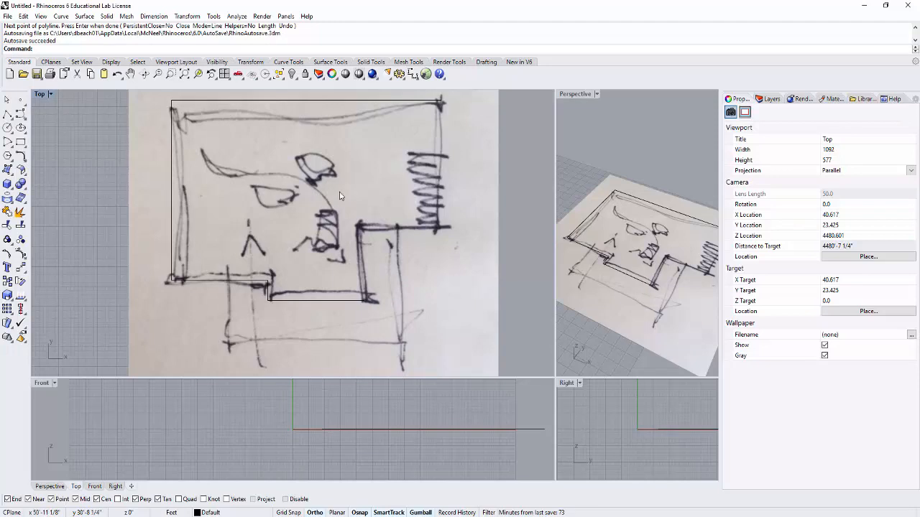
- Start the Offset command and pick the traced wall polyline as the curve to offset
right_drag(300, 116, 280, 138)
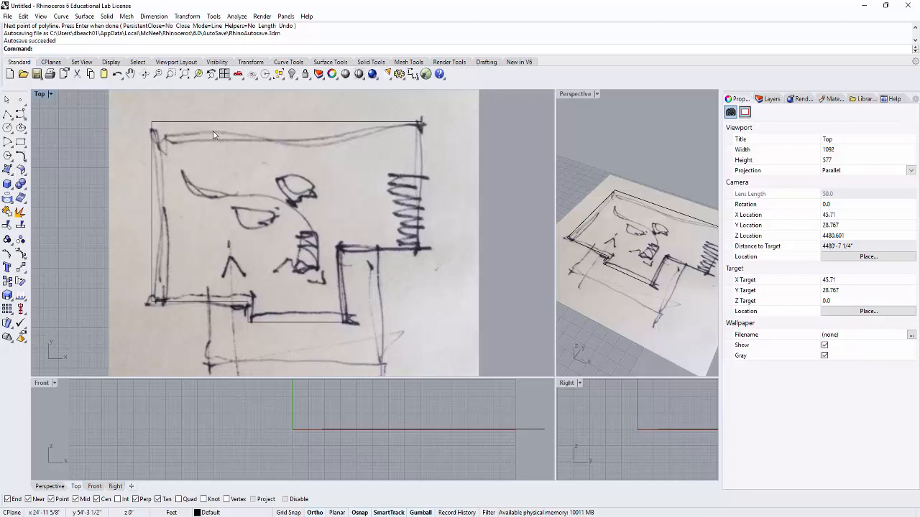
text(ffset)
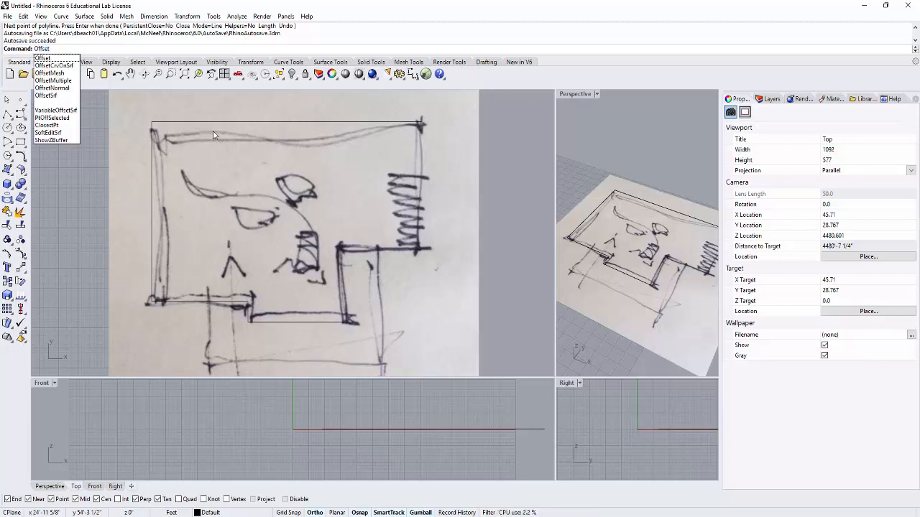
key(Return)
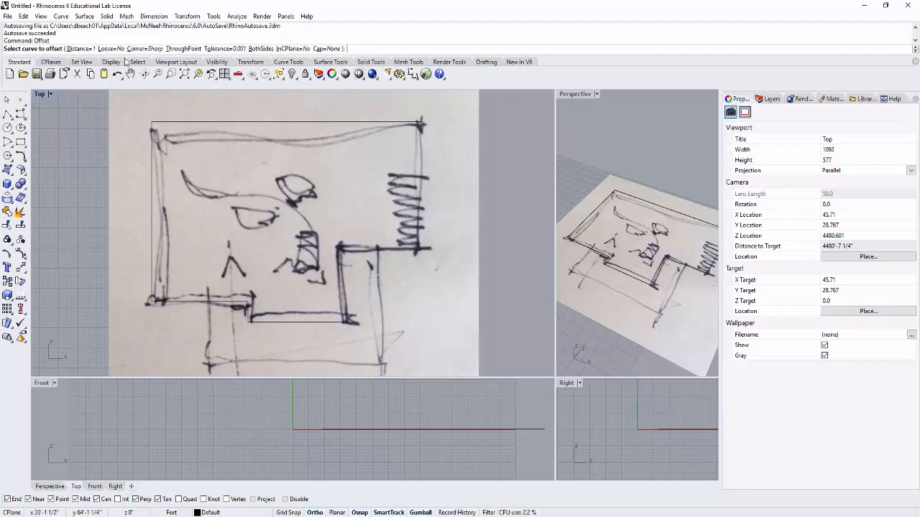
click(263, 123)
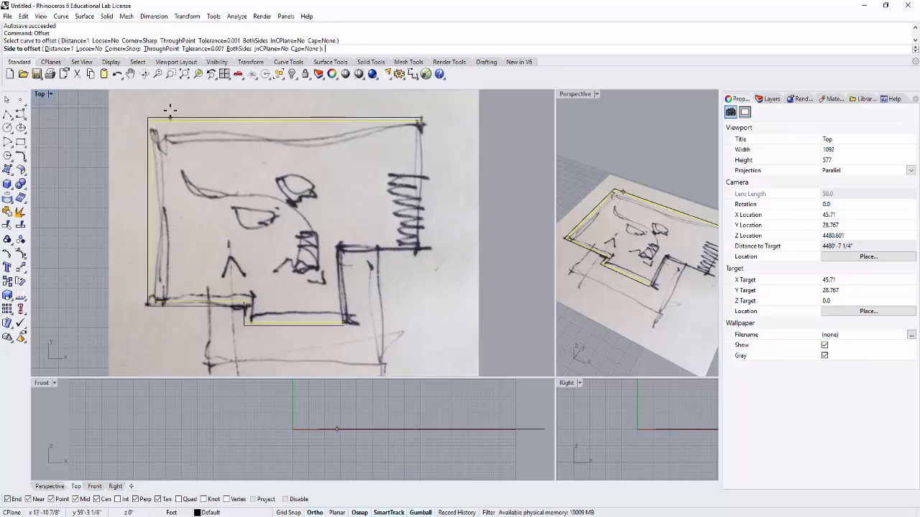
scroll(169, 109, up, 4)
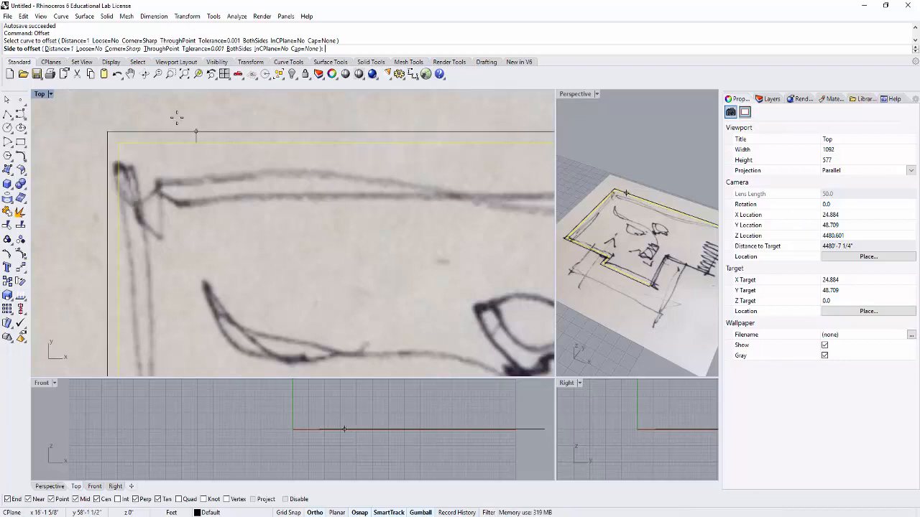
- Try an offset distance of 5' on the inner side of the wall polyline
click(59, 49)
text(5)
key(Return)
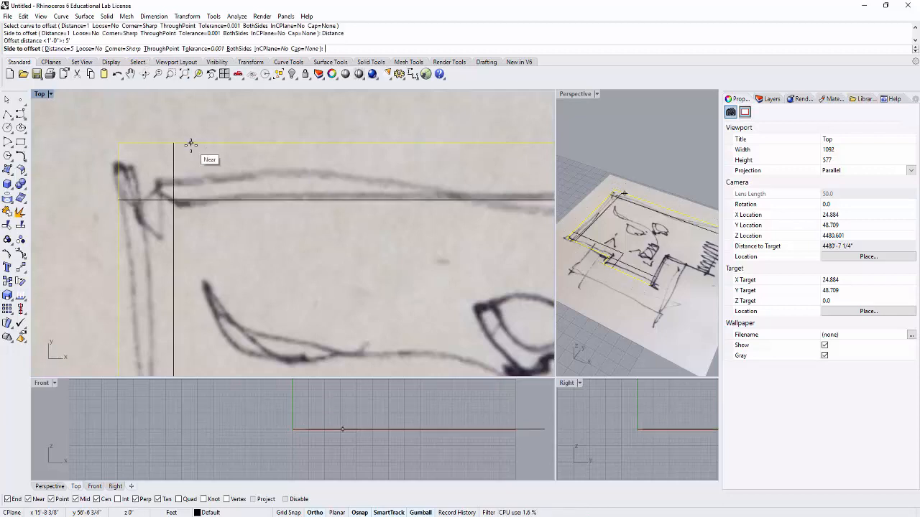
scroll(197, 138, down, 4)
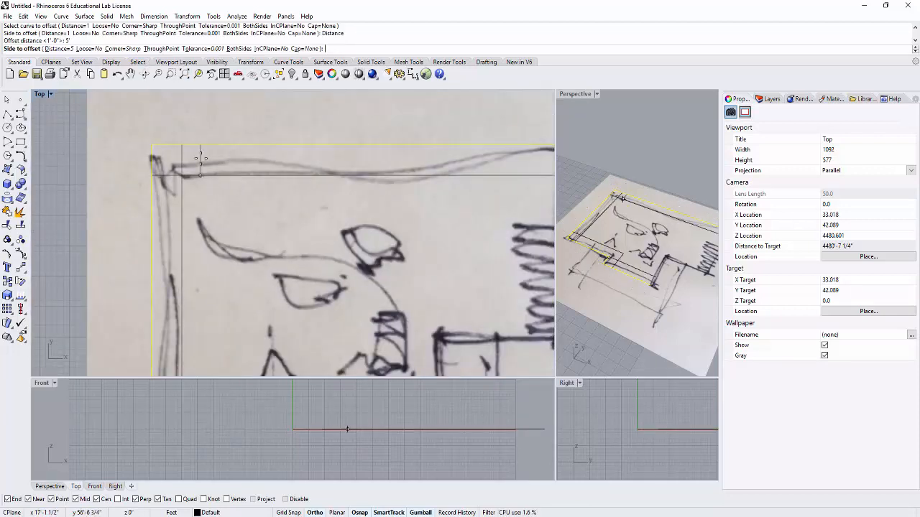
- Set the offset distance to 1' and offset the wall polyline toward the inside of the plan
click(58, 48)
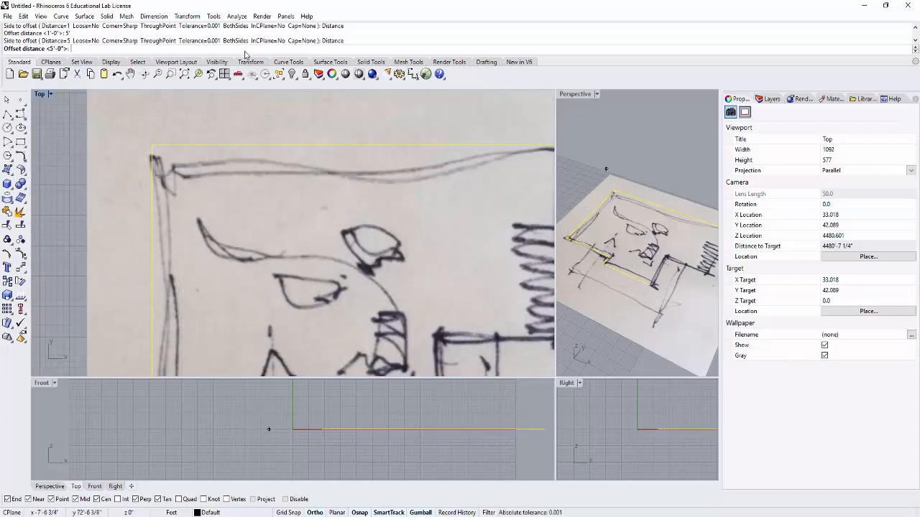
text(1)
key(Return)
scroll(201, 160, up, 5)
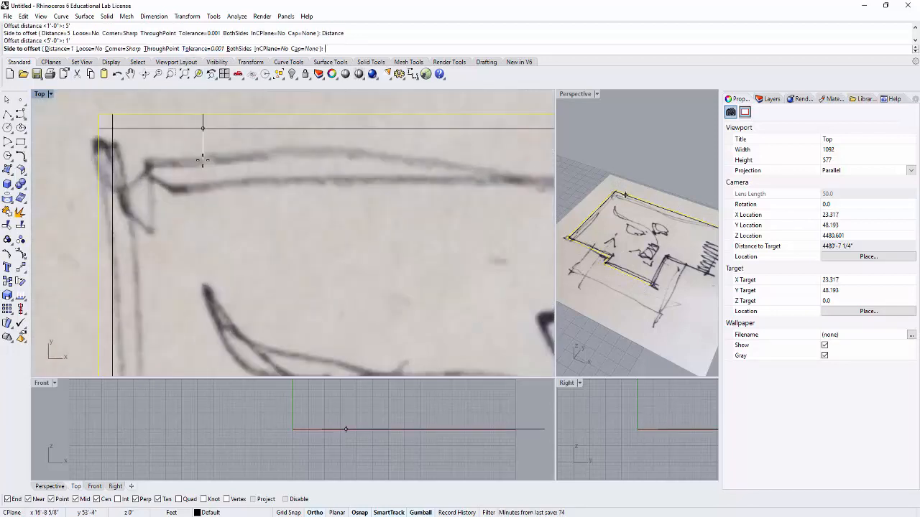
click(203, 162)
- Examine the double wall lines at their open upper-right and lower-right ends, and even out the four viewports' sizes
scroll(285, 179, down, 5)
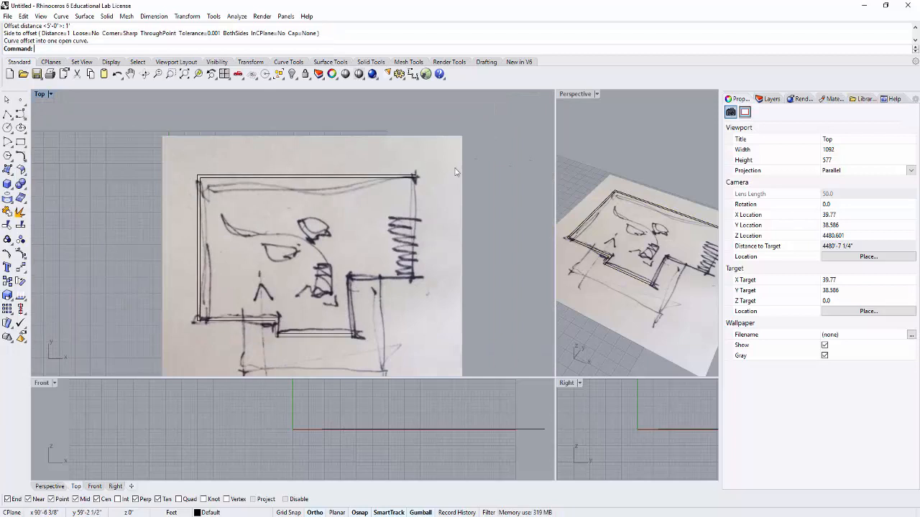
scroll(419, 176, up, 5)
scroll(421, 185, down, 3)
scroll(424, 196, up, 2)
scroll(413, 202, up, 3)
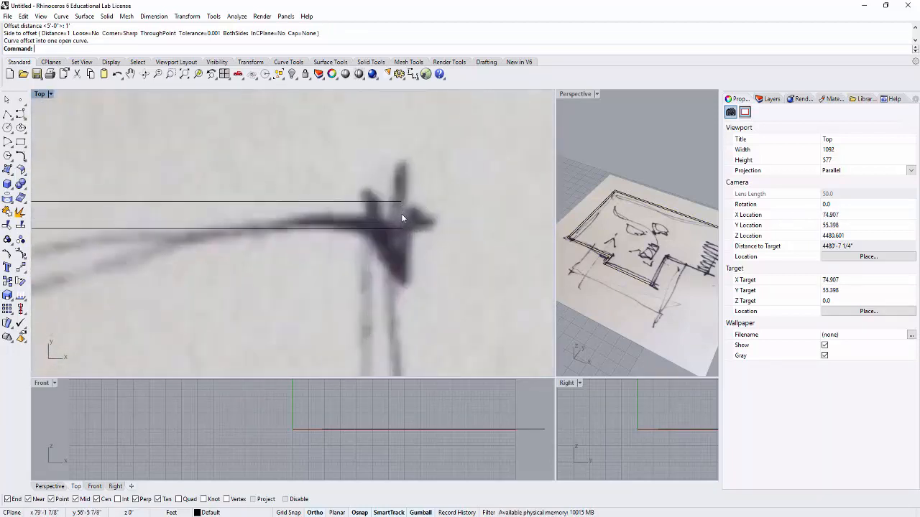
scroll(399, 224, down, 6)
scroll(372, 230, up, 5)
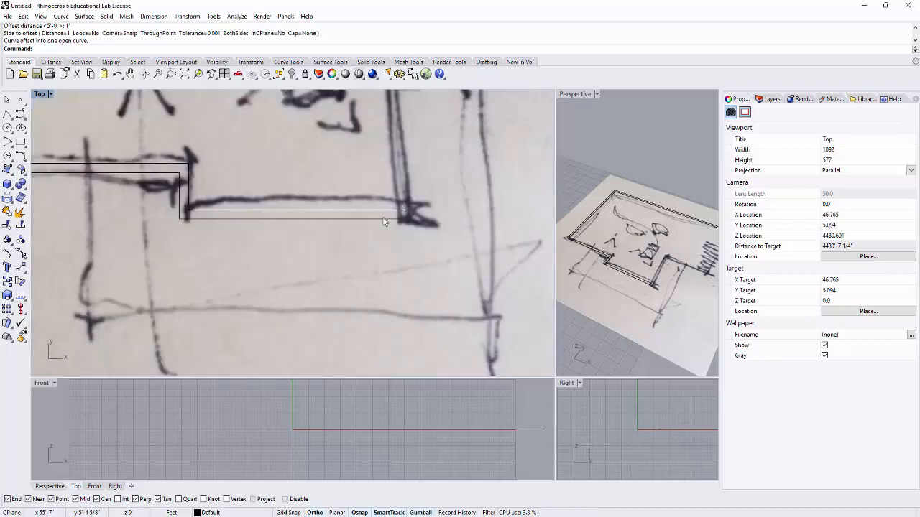
scroll(417, 205, up, 6)
scroll(417, 199, down, 8)
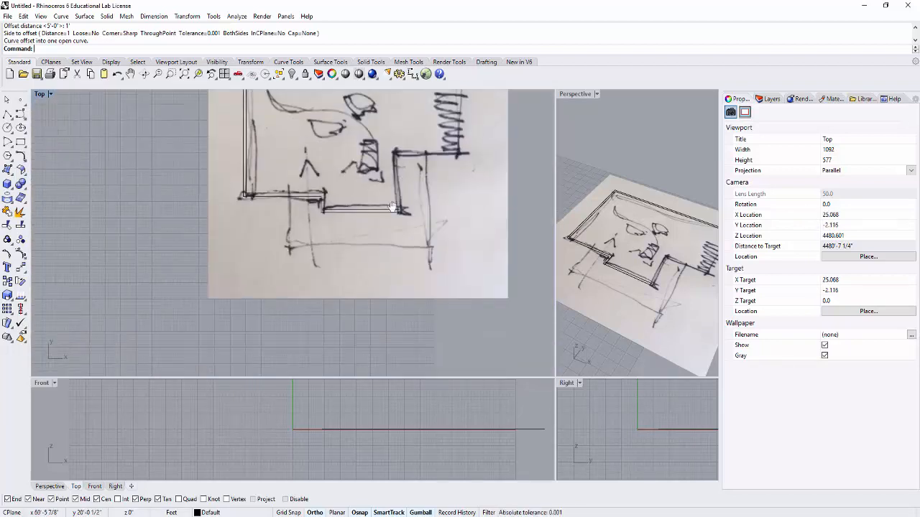
scroll(474, 187, up, 3)
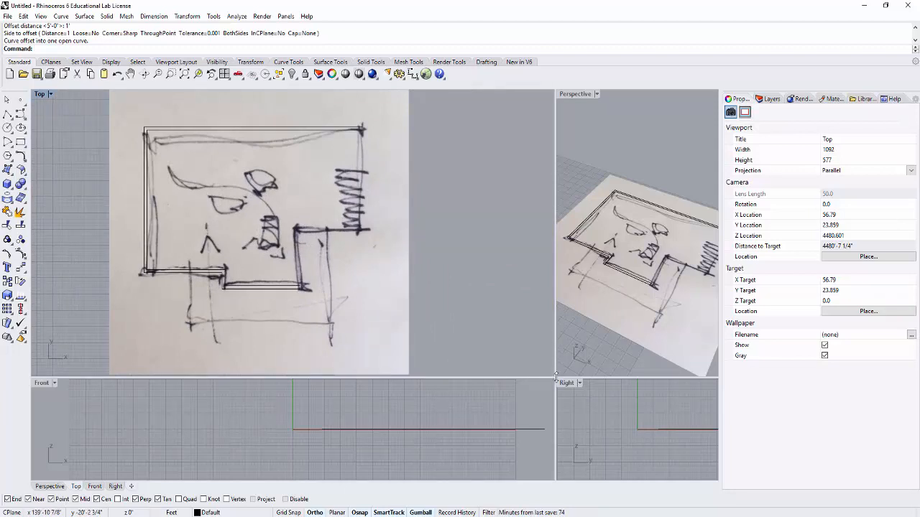
drag(555, 376, 400, 332)
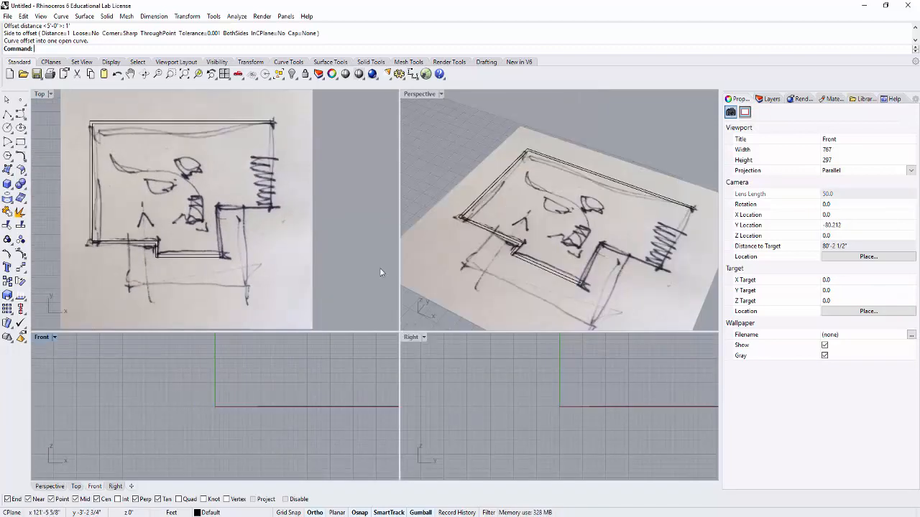
scroll(436, 212, down, 2)
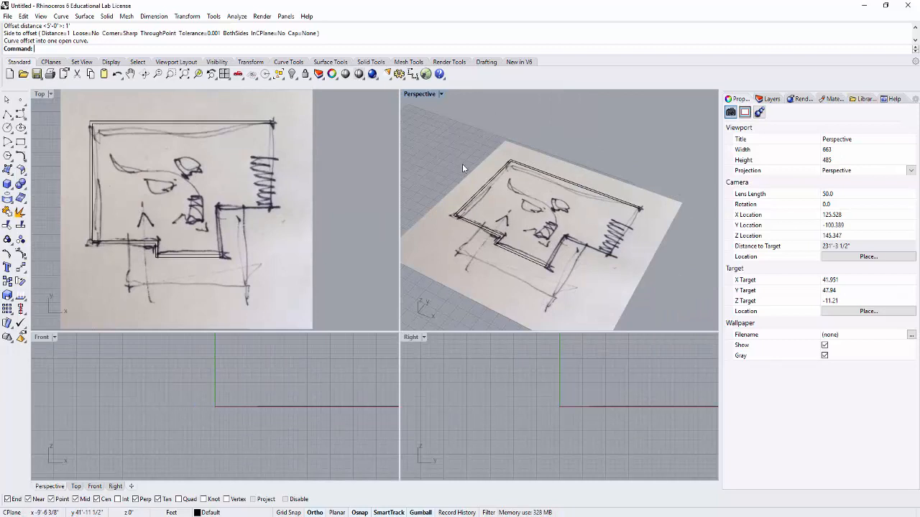
shift+right_drag(456, 160, 486, 156)
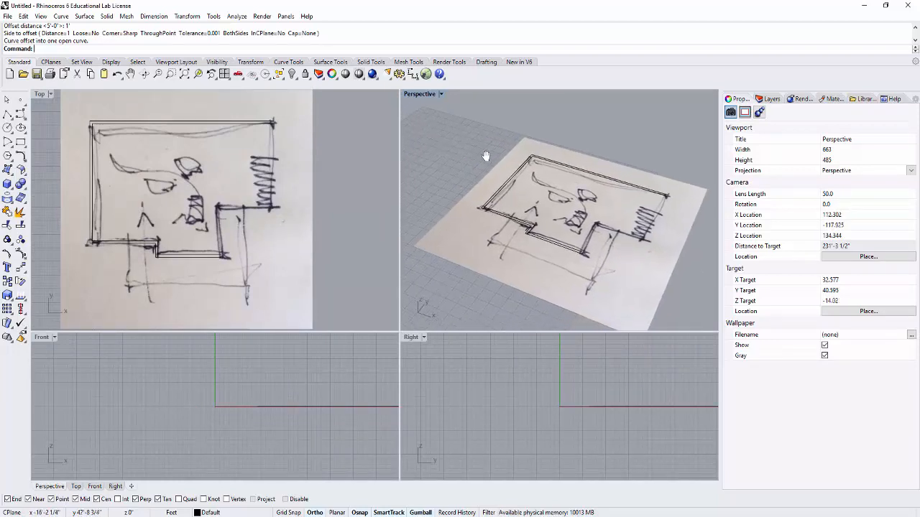
scroll(292, 148, up, 5)
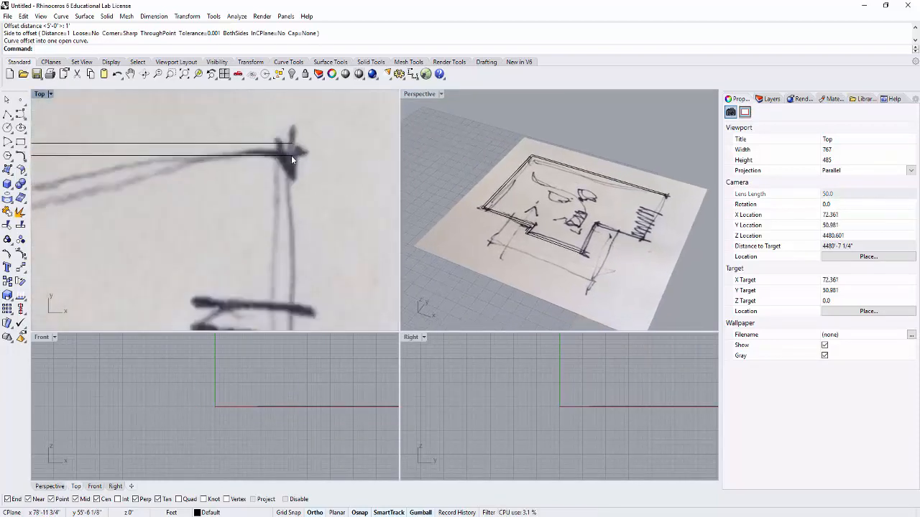
scroll(294, 172, down, 5)
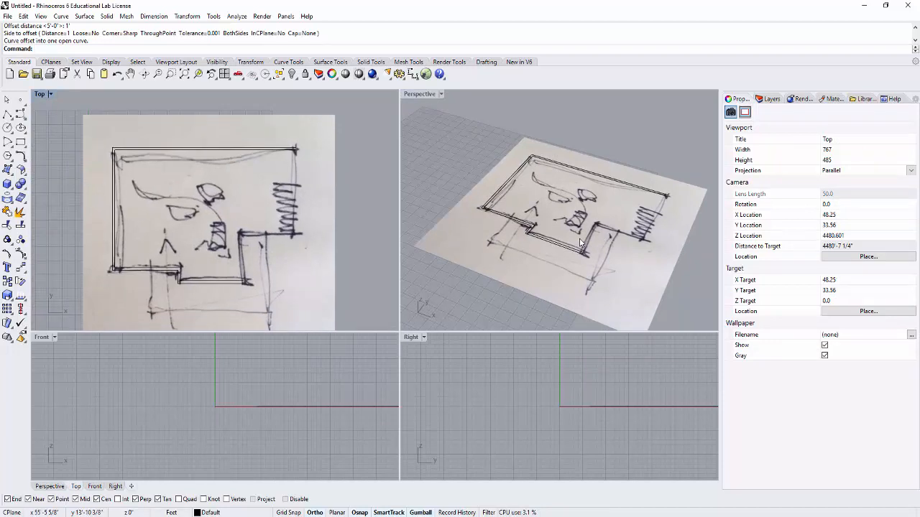
right_drag(272, 243, 279, 230)
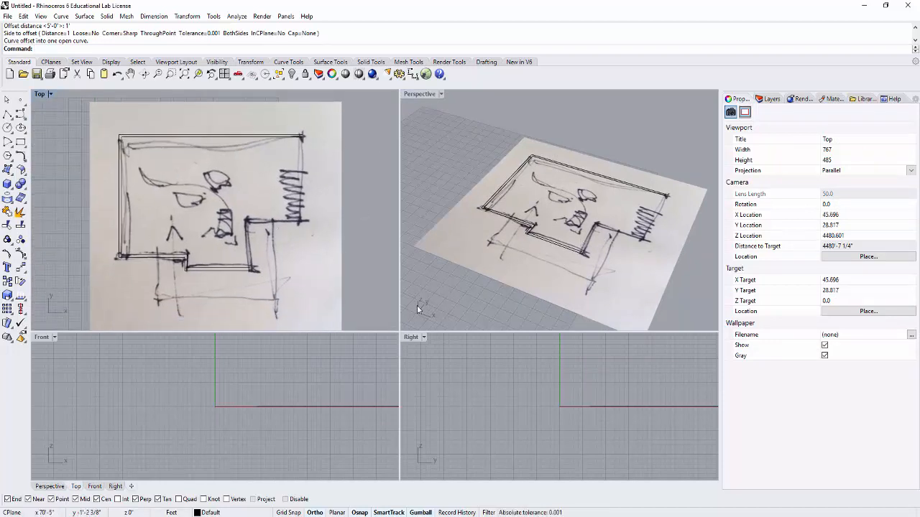
- Create a new layer named A-Wall and make it the current layer
click(767, 100)
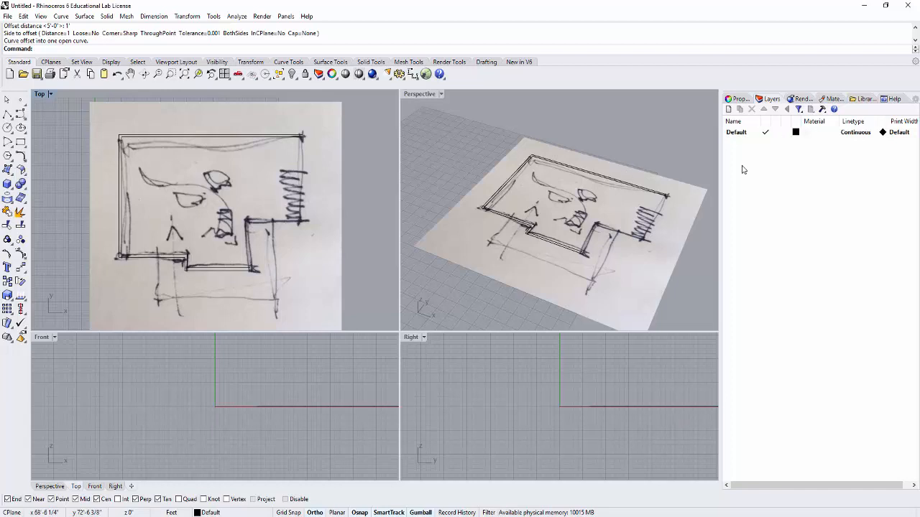
click(727, 109)
text(A-Wall)
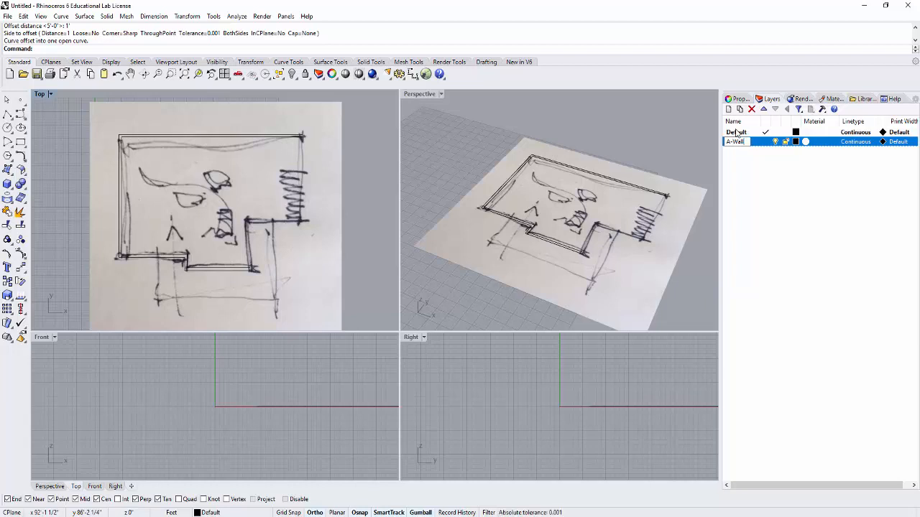
key(Return)
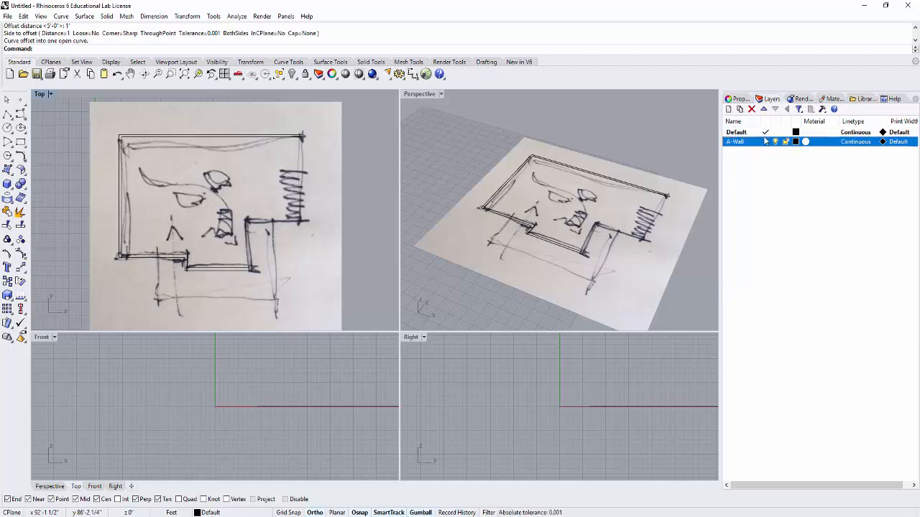
click(764, 143)
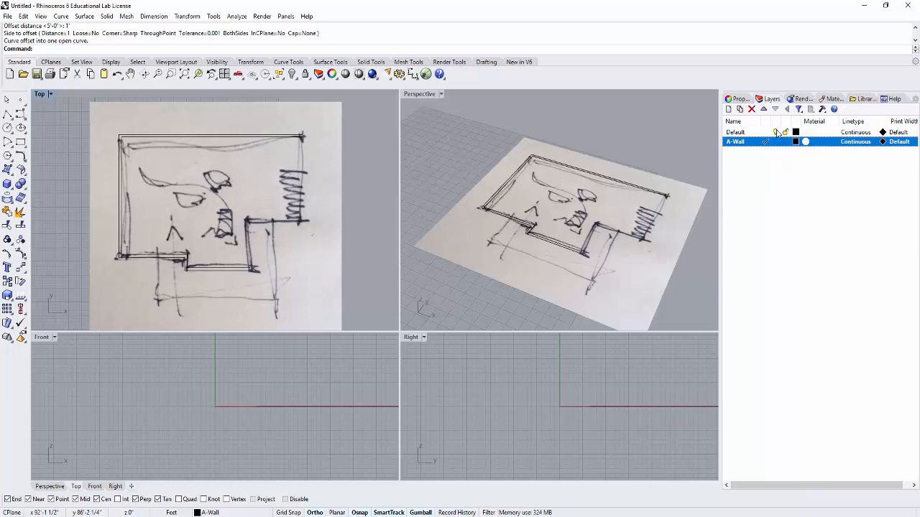
- Toggle the Default layer's visibility off and on to check which objects it holds
click(778, 132)
click(777, 132)
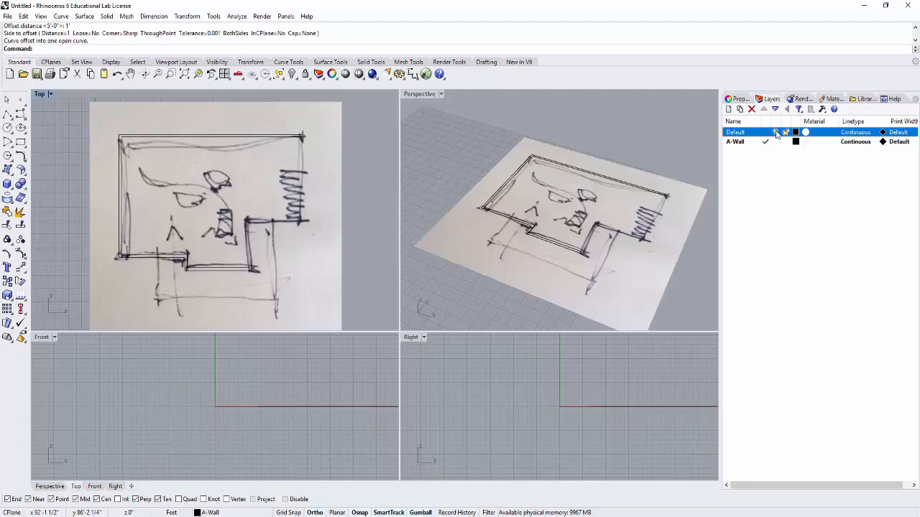
click(777, 132)
click(777, 133)
click(777, 132)
click(777, 132)
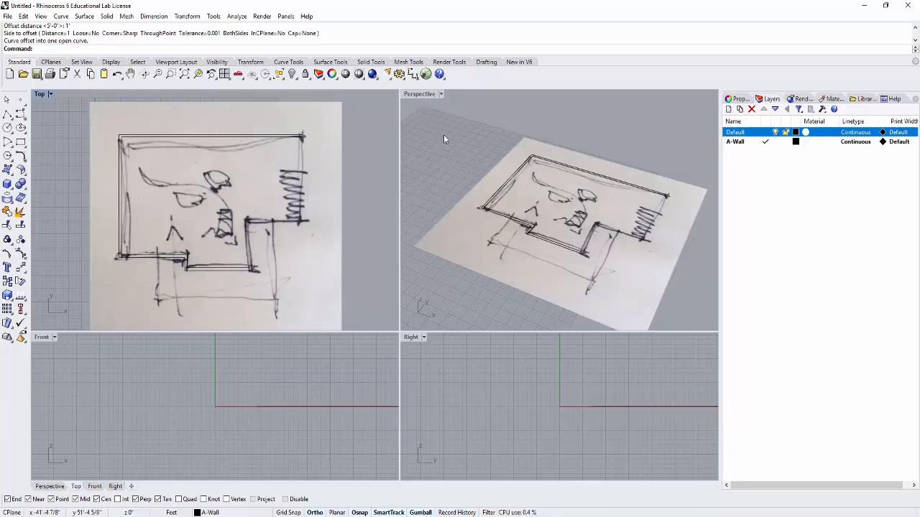
- Select both wall polylines and move them to the A-Wall layer
drag(440, 115, 677, 275)
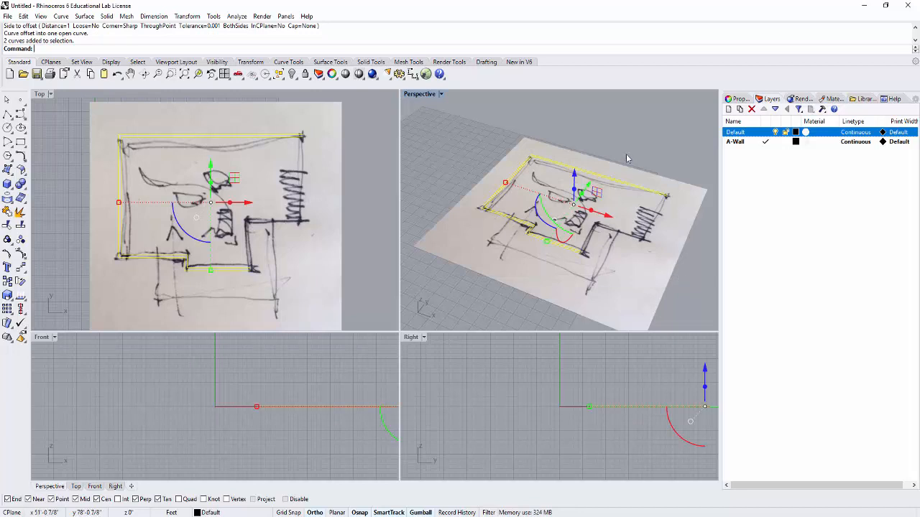
right_click(750, 142)
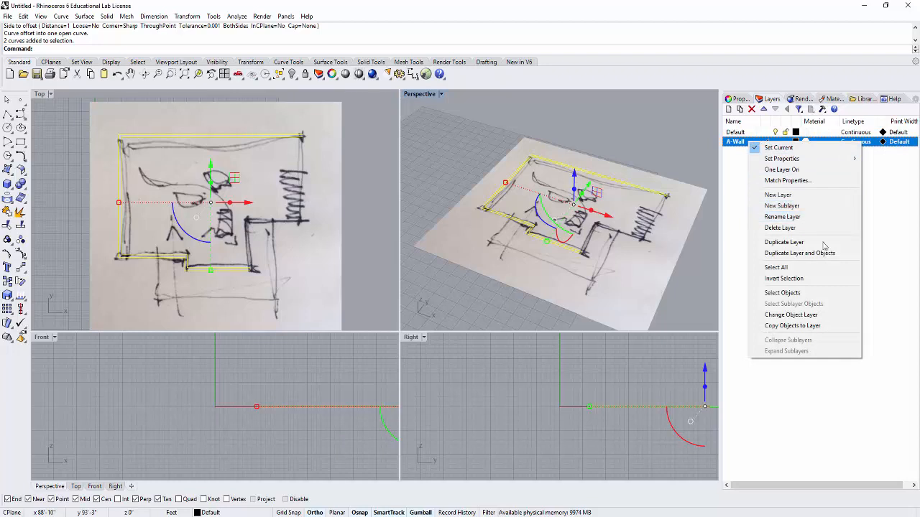
click(816, 317)
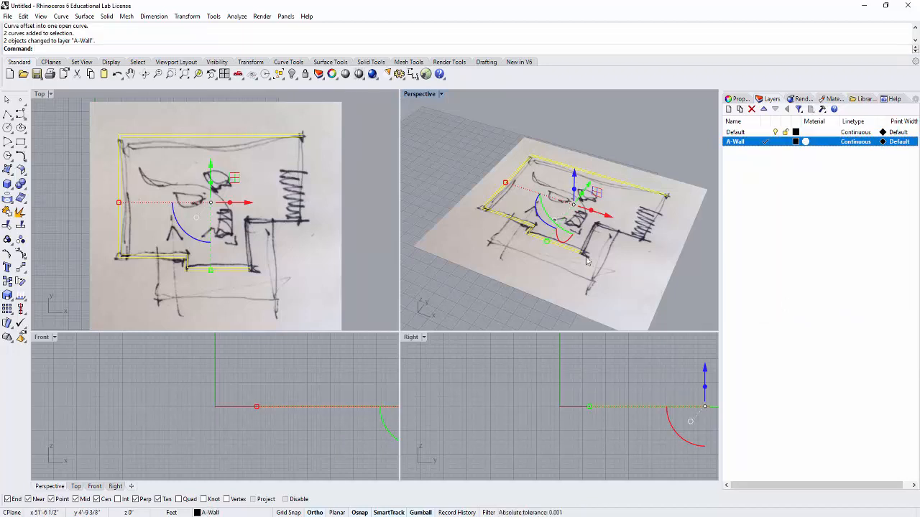
- Hide the Default layer with the sketch image and deselect the wall curves
click(776, 133)
click(775, 133)
click(592, 126)
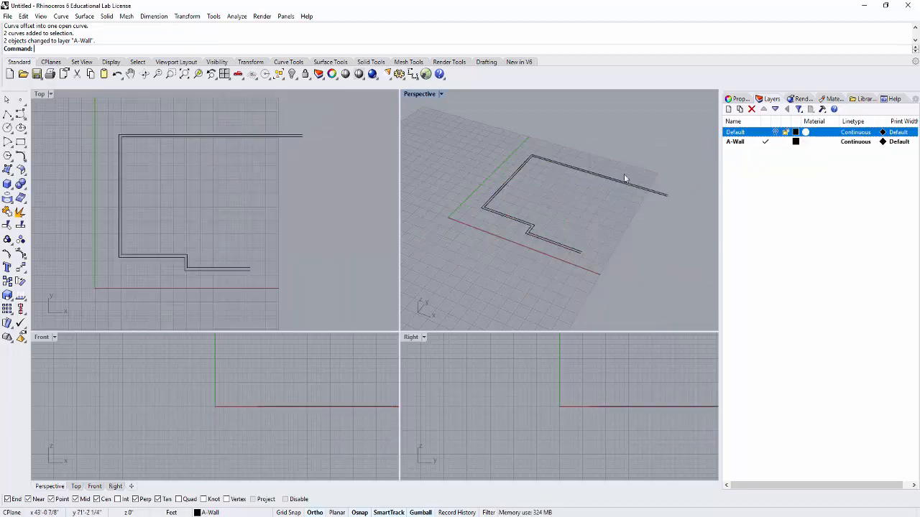
- Close the open upper-right end of the double wall lines with a short polyline between their endpoints
scroll(648, 215, up, 2)
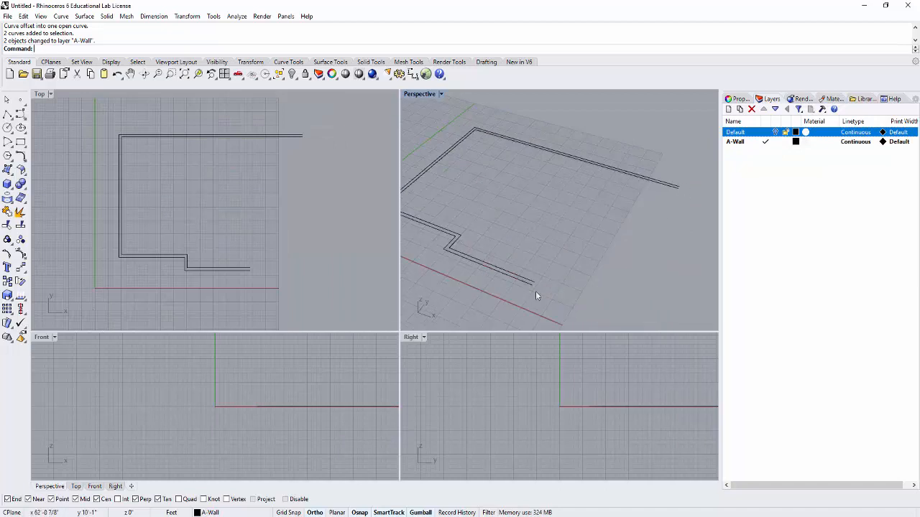
scroll(569, 199, down, 2)
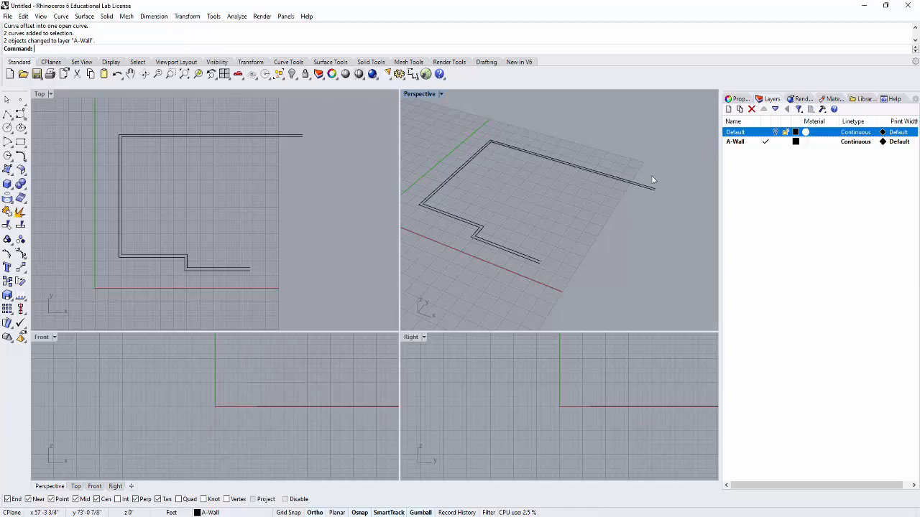
scroll(616, 151, up, 4)
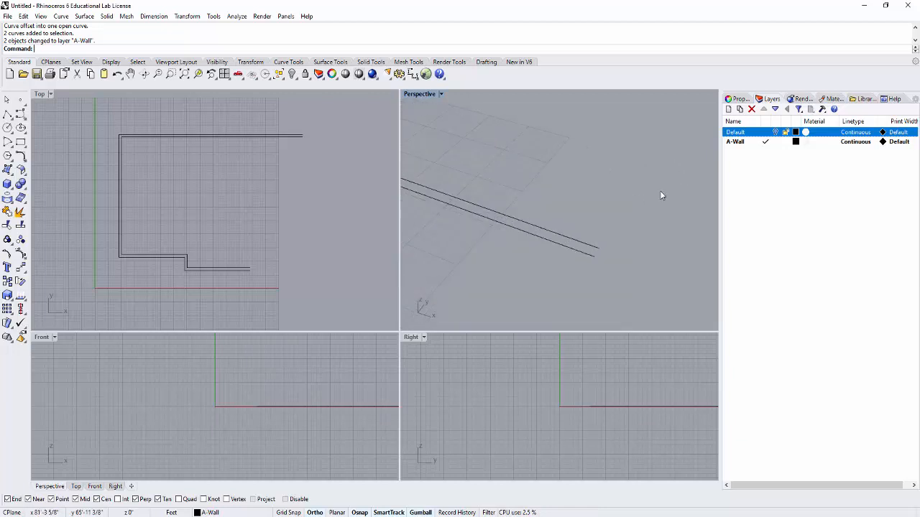
click(7, 114)
click(567, 280)
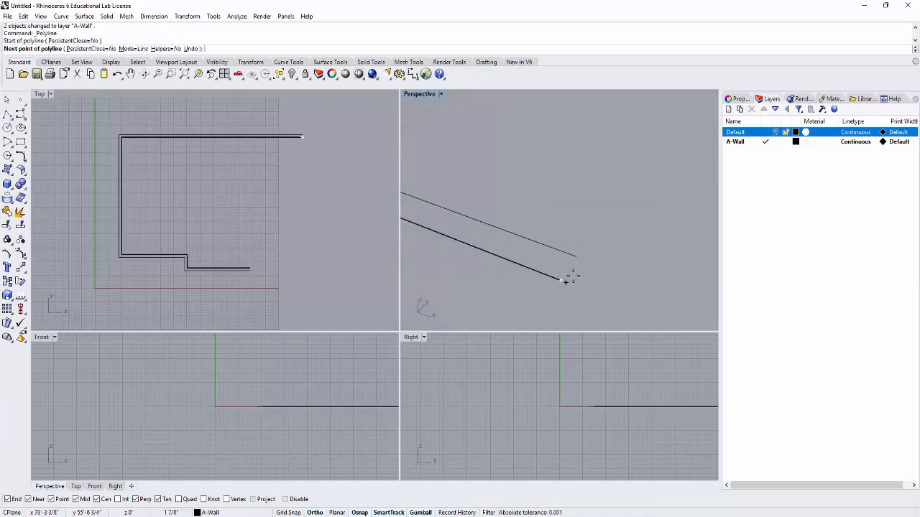
key(Return)
- Close the open lower-right end of the double wall lines with a short polyline between their endpoints
scroll(568, 238, down, 10)
scroll(499, 272, up, 2)
scroll(566, 221, up, 5)
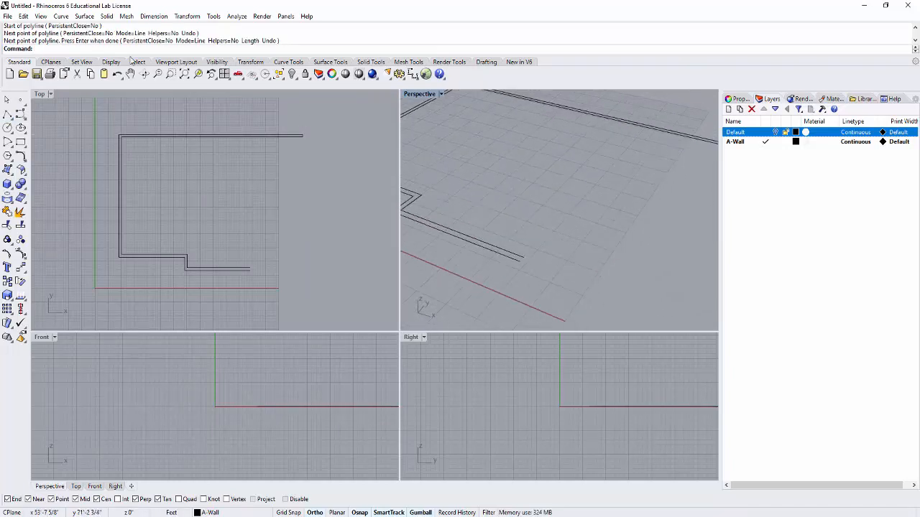
click(7, 114)
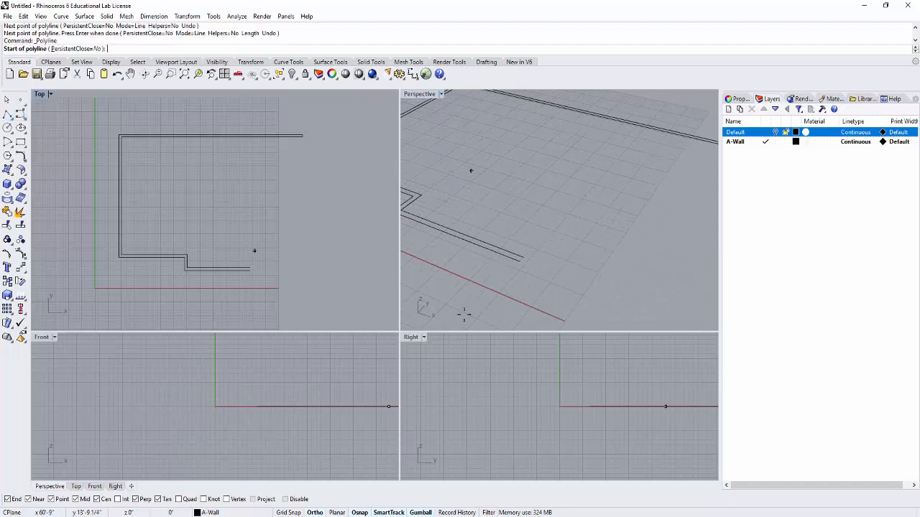
click(519, 261)
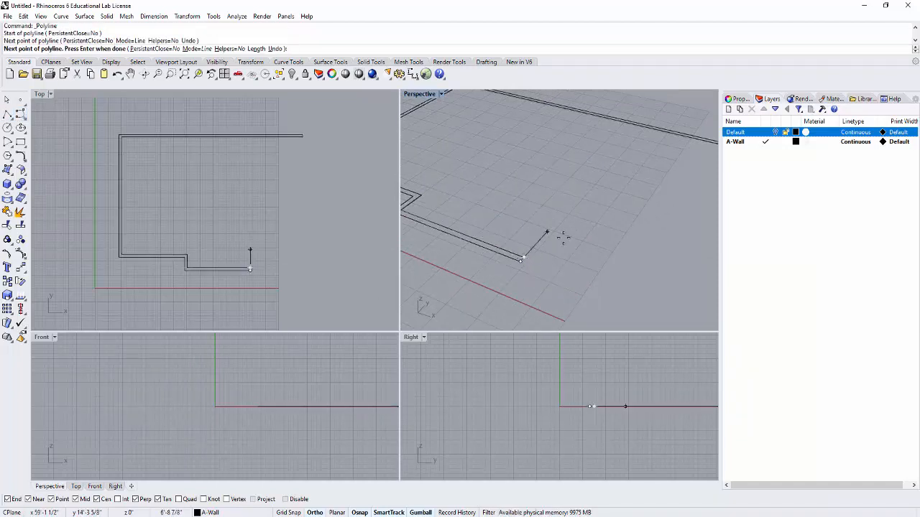
key(Return)
- Select the four curves forming the closed wall outline and create a surface from planar curves
right_drag(563, 237, 594, 224)
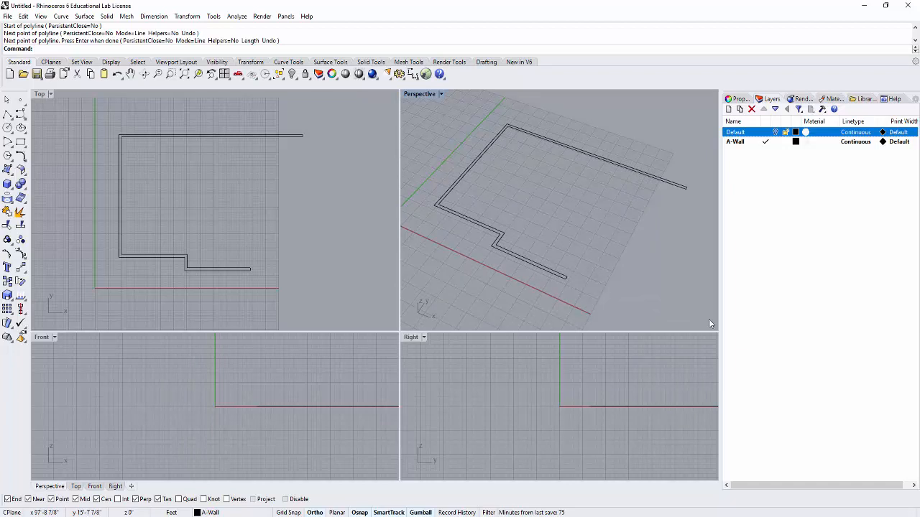
drag(683, 262, 554, 175)
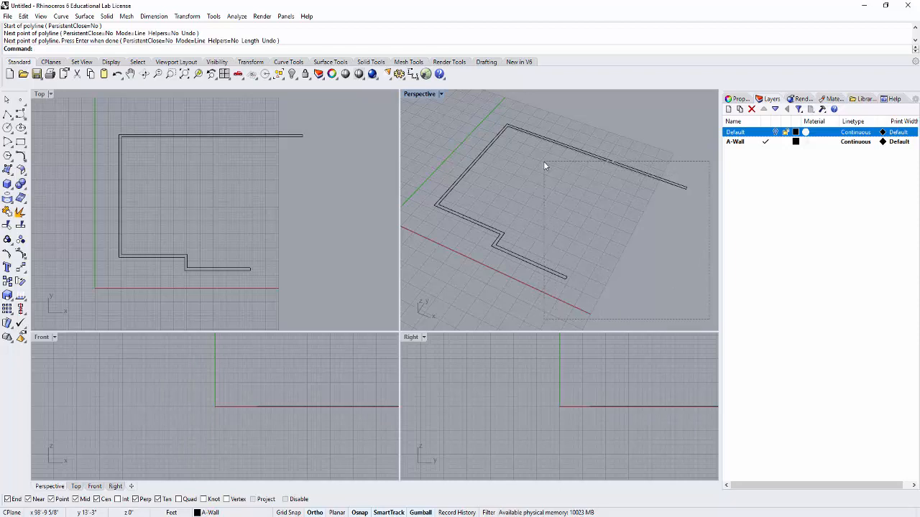
drag(544, 162, 543, 165)
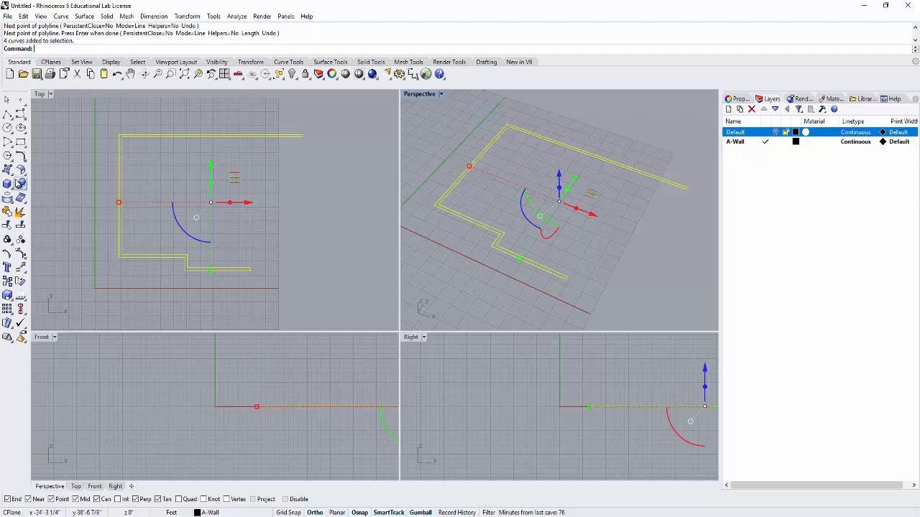
click(11, 180)
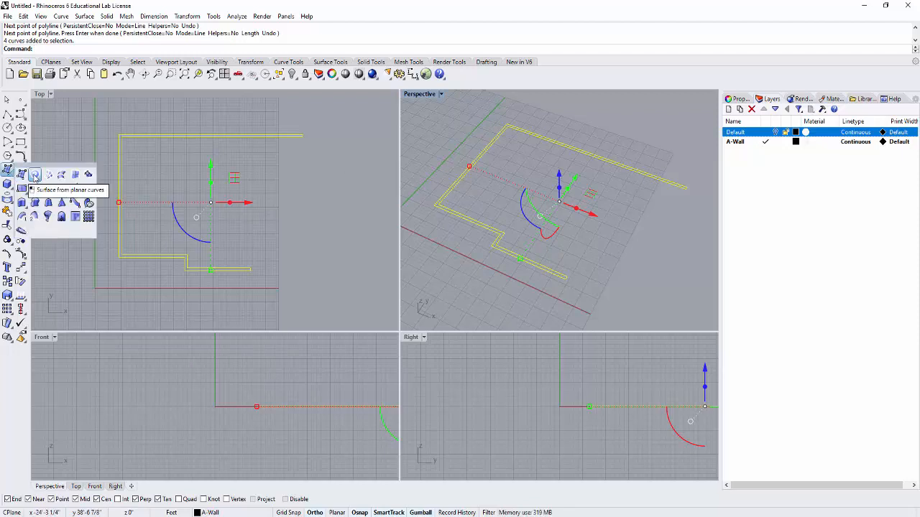
click(34, 177)
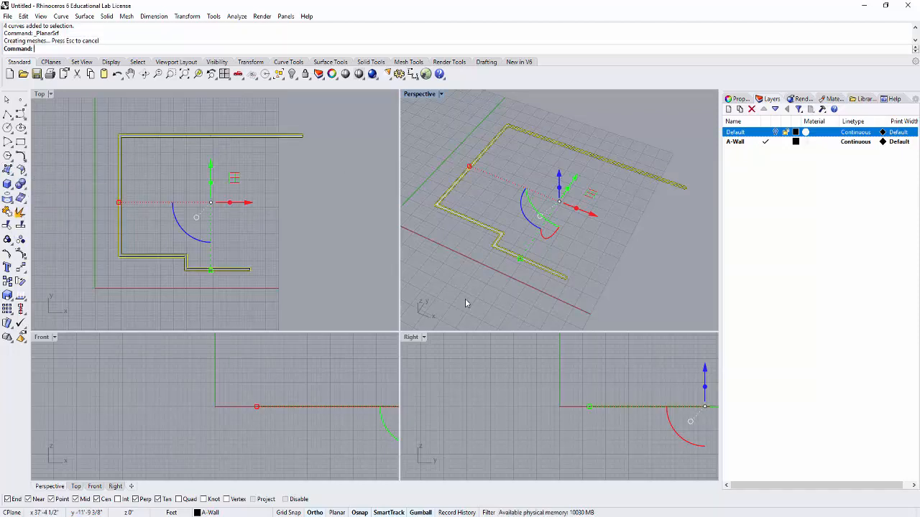
- Switch the Perspective viewport to Wireframe display and inspect the wall surface's lower-right end
scroll(553, 274, up, 2)
scroll(564, 292, up, 5)
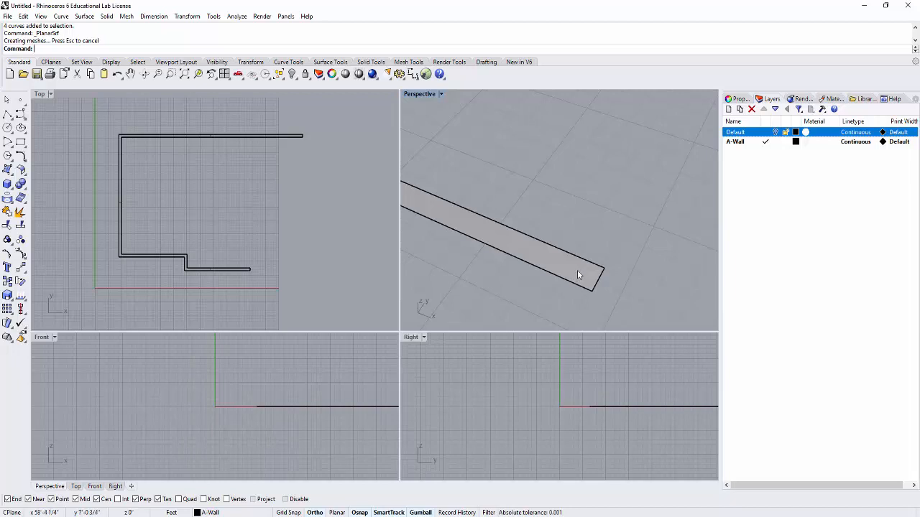
click(441, 94)
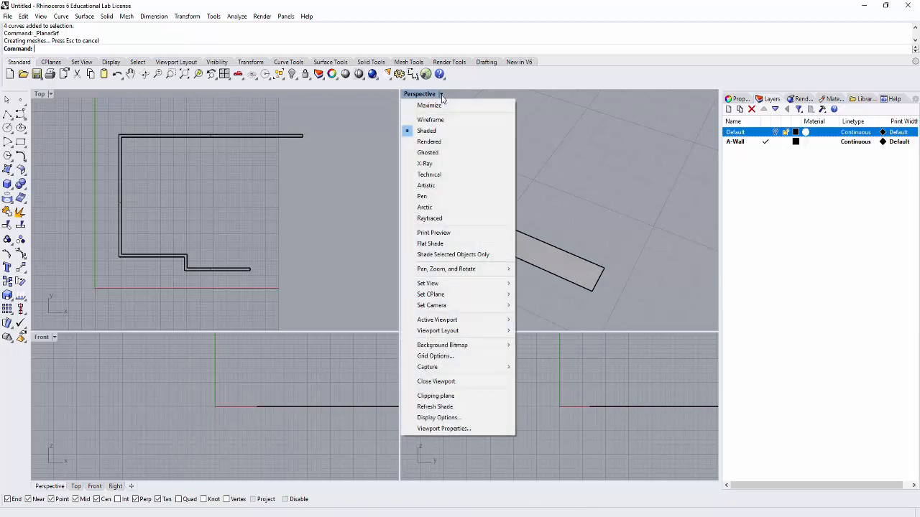
click(430, 120)
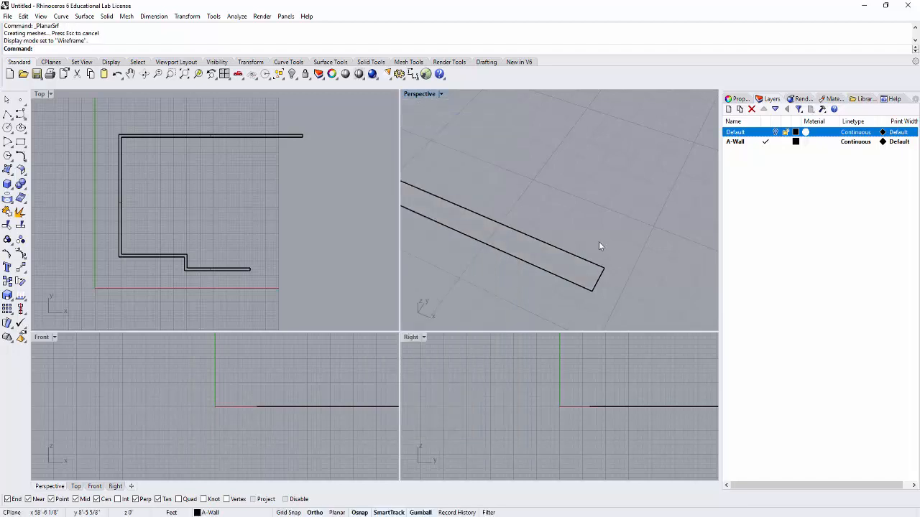
scroll(566, 261, down, 1)
scroll(562, 269, down, 2)
scroll(553, 213, down, 3)
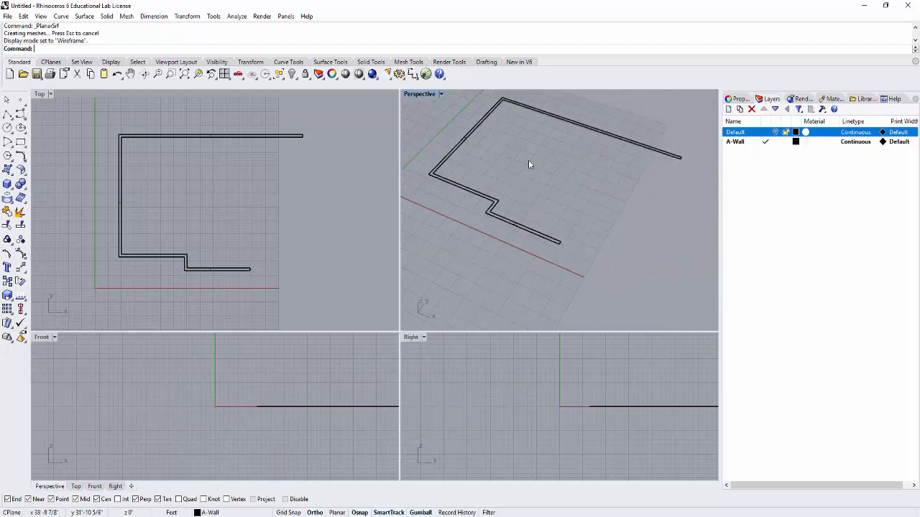
- Return the Perspective viewport to Shaded display and view the whole wall surface
click(441, 94)
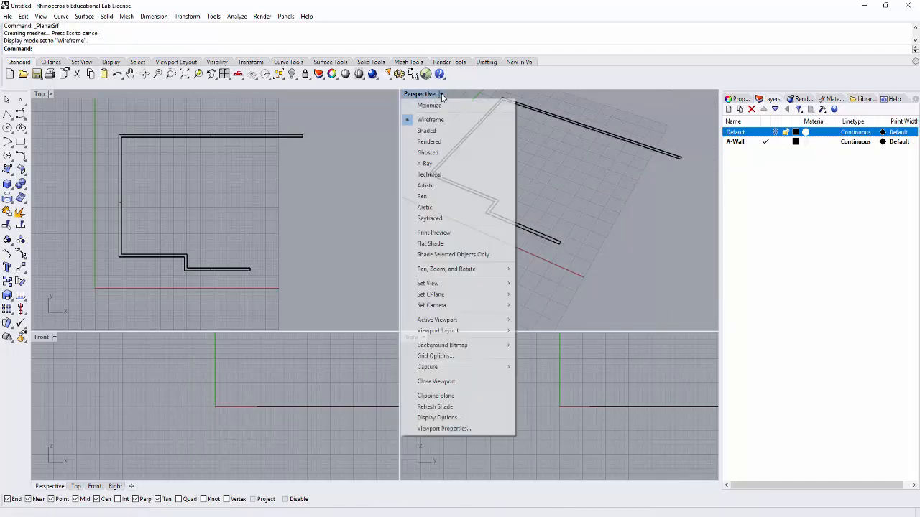
click(434, 132)
scroll(516, 225, up, 3)
scroll(564, 214, down, 3)
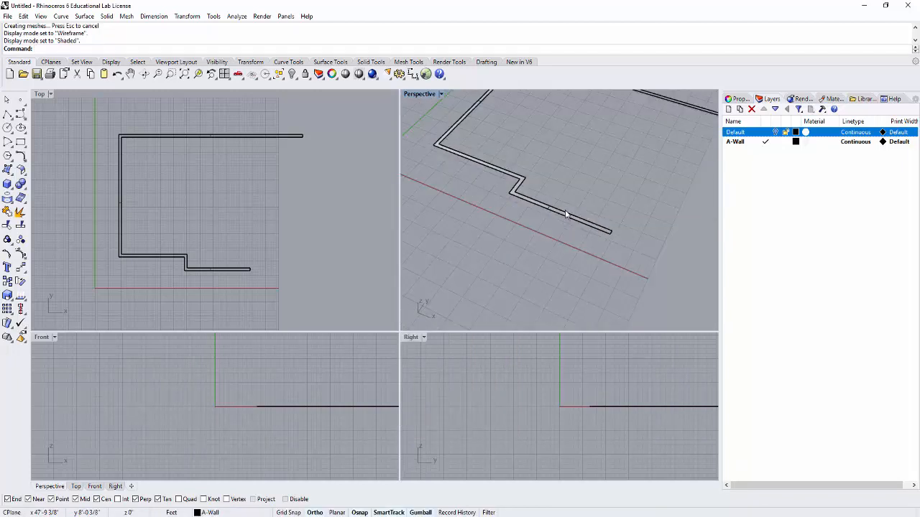
scroll(610, 185, down, 5)
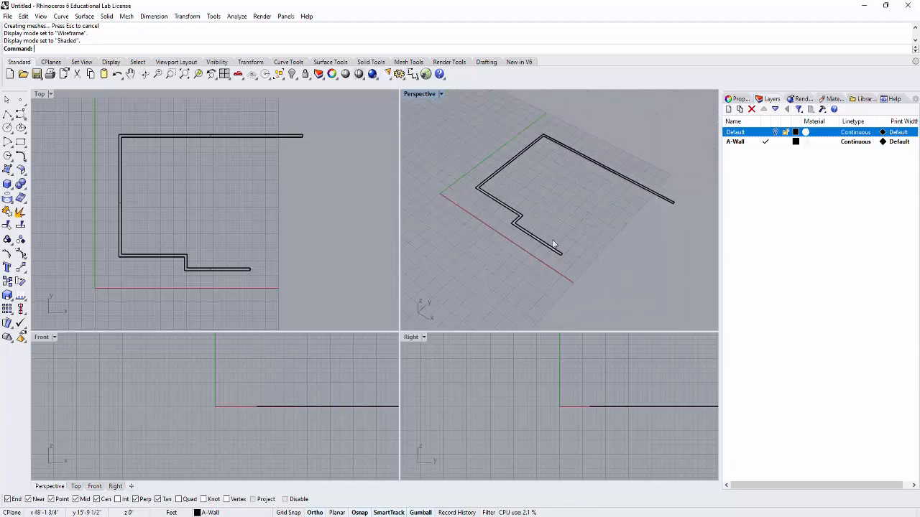
mouse_move(611, 231)
right_down()
mouse_move(584, 229)
mouse_move(595, 221)
right_up()
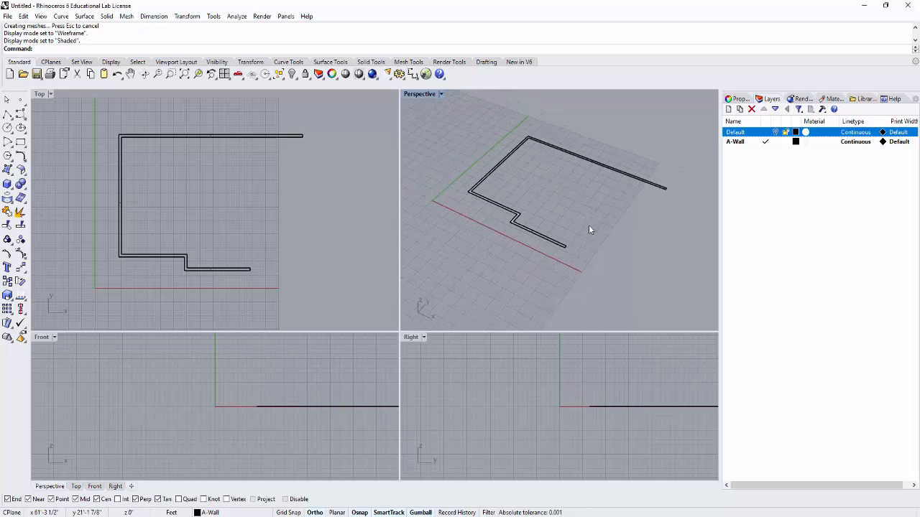
- Extrude the planar wall surface upward by 14' using ExtrudeSrf
text(ExtrudeSrf)
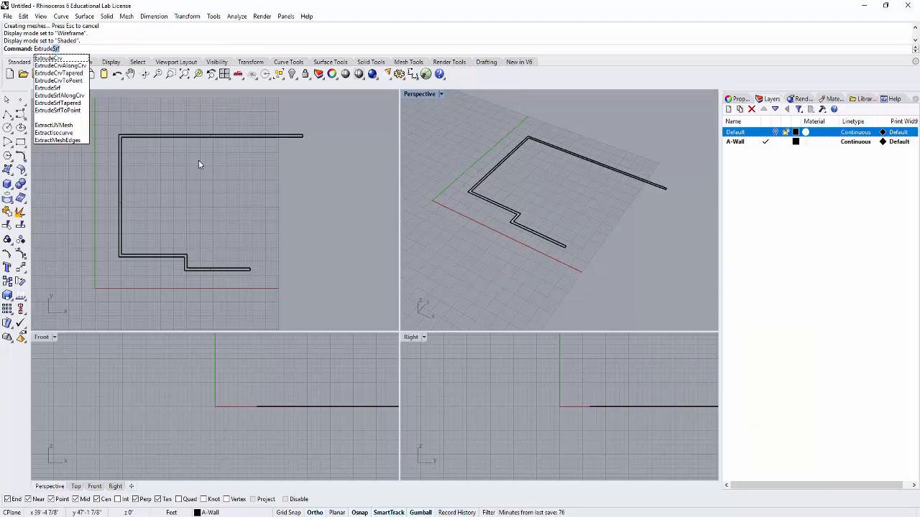
key(Return)
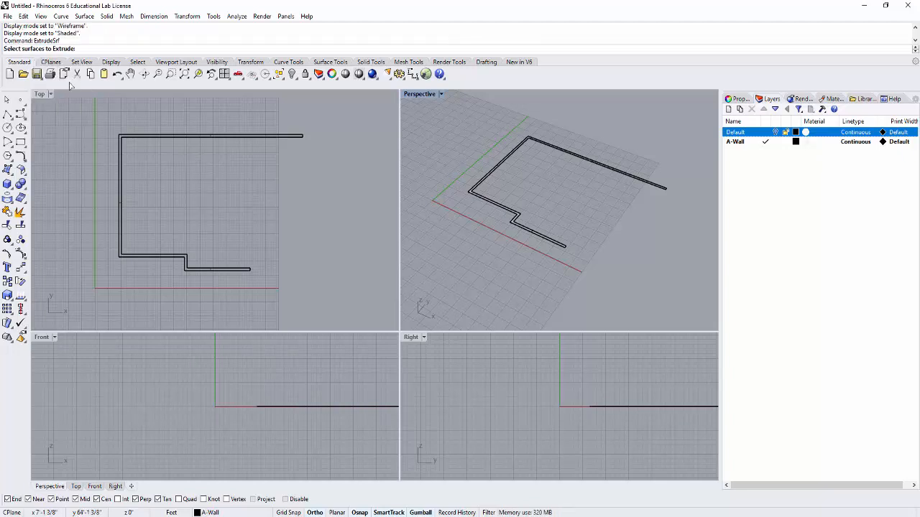
scroll(503, 212, up, 5)
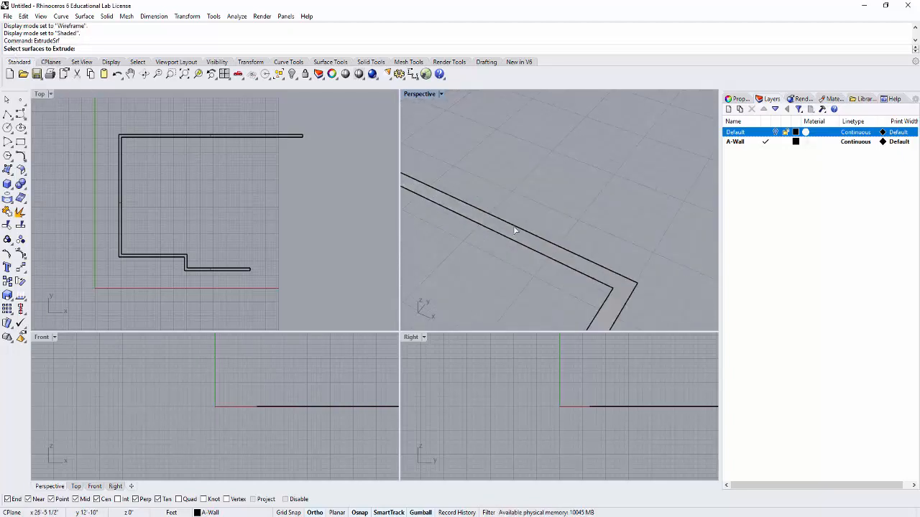
click(521, 240)
scroll(520, 239, down, 6)
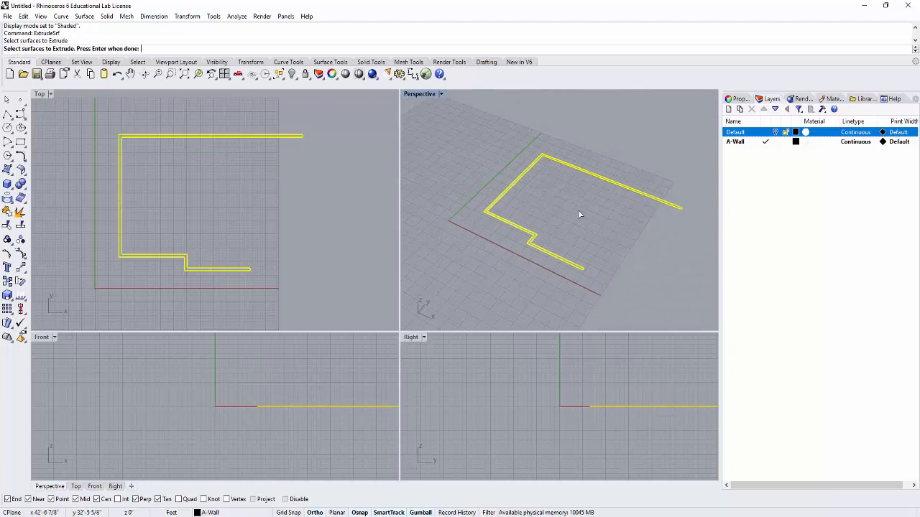
key(Return)
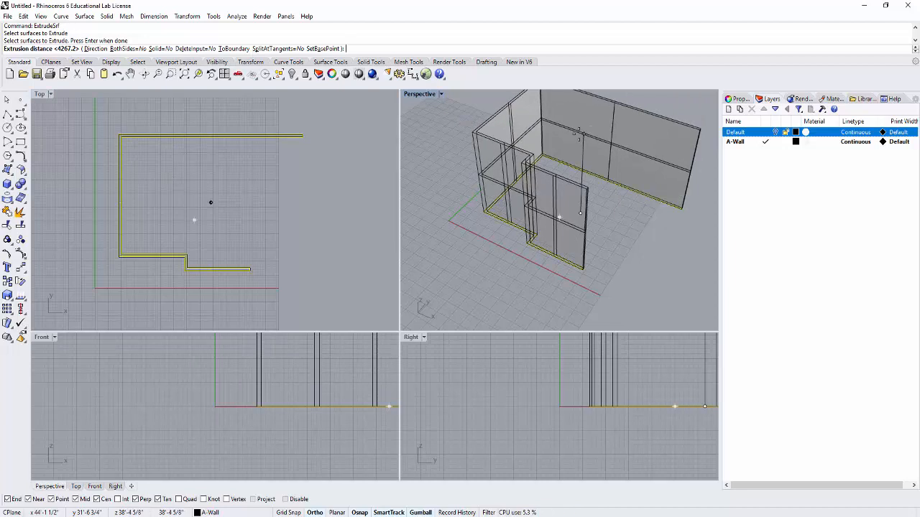
text(1)
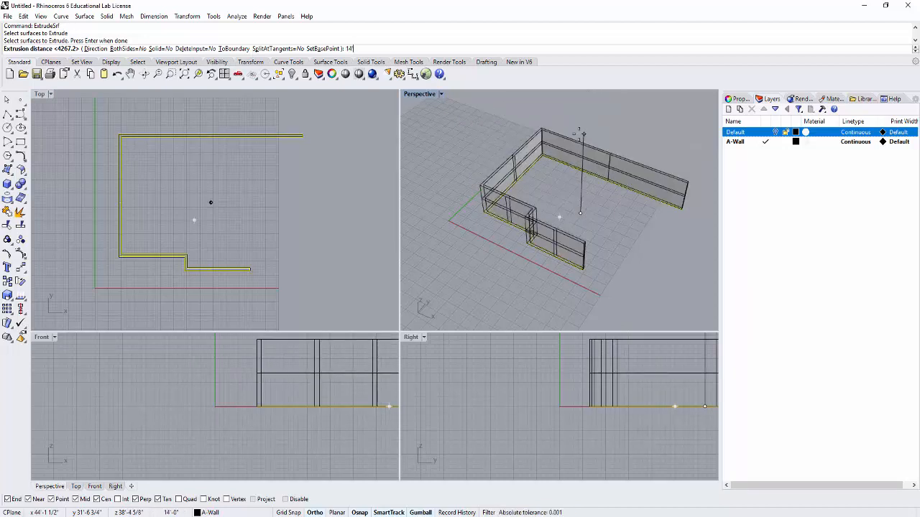
text(4)
key(Return)
- Select the extruded wall together with its base surface and curves, and apply Cap to close the openings
right_drag(556, 183, 597, 221)
scroll(520, 381, up, 2)
scroll(513, 146, up, 6)
scroll(500, 113, down, 6)
scroll(543, 211, up, 6)
scroll(537, 209, down, 5)
scroll(583, 220, down, 2)
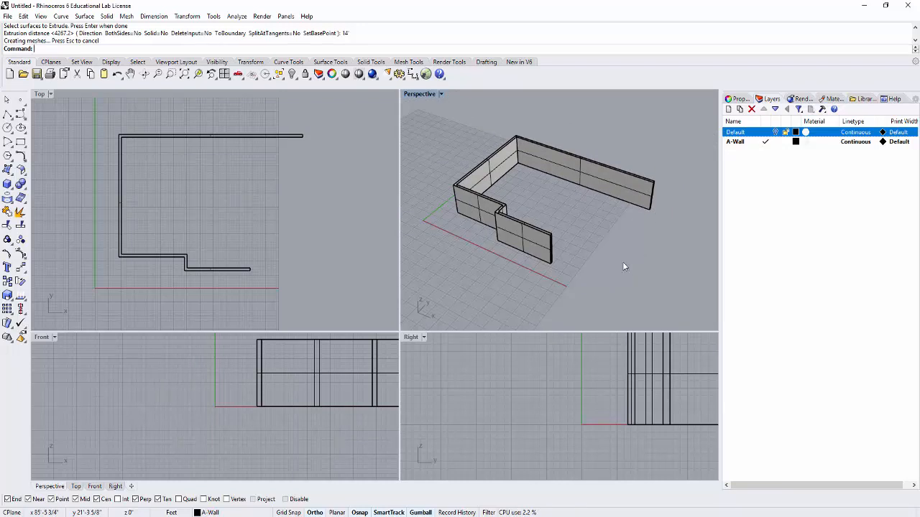
drag(686, 296, 441, 125)
text(Cap)
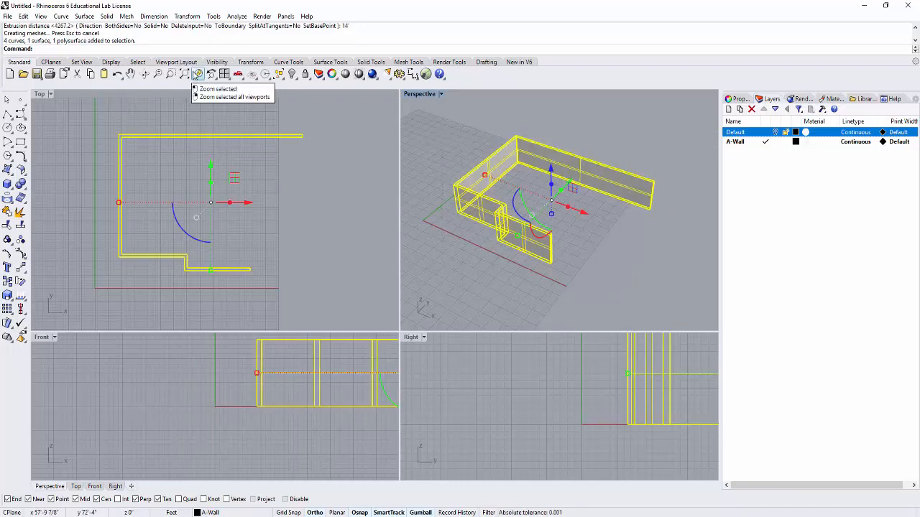
key(Return)
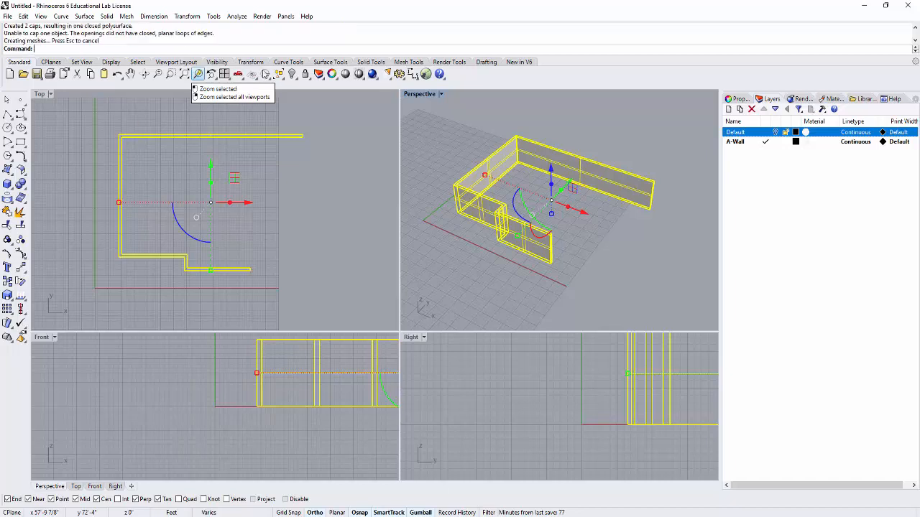
- Inspect the top edges and outer sides of the capped wall in the Perspective viewport
scroll(534, 234, up, 10)
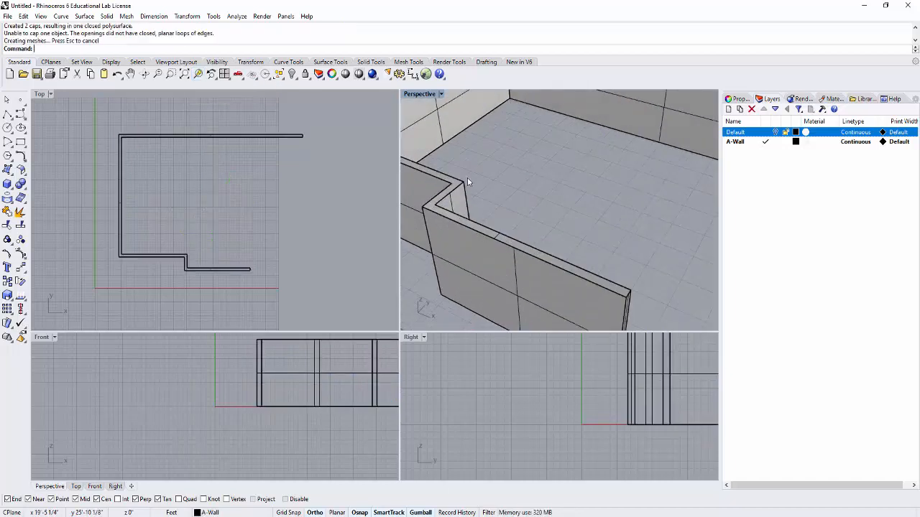
scroll(507, 187, down, 8)
right_drag(507, 186, 633, 194)
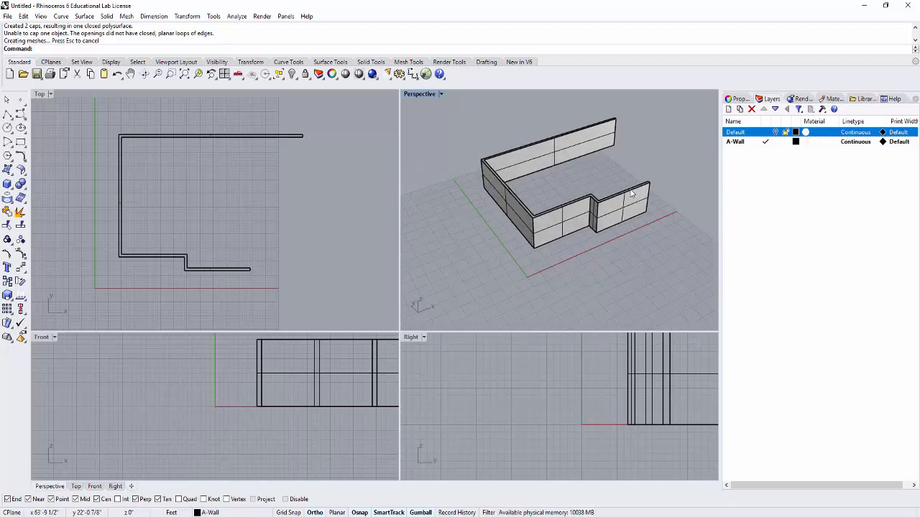
shift+right_drag(617, 175, 586, 189)
scroll(558, 184, up, 2)
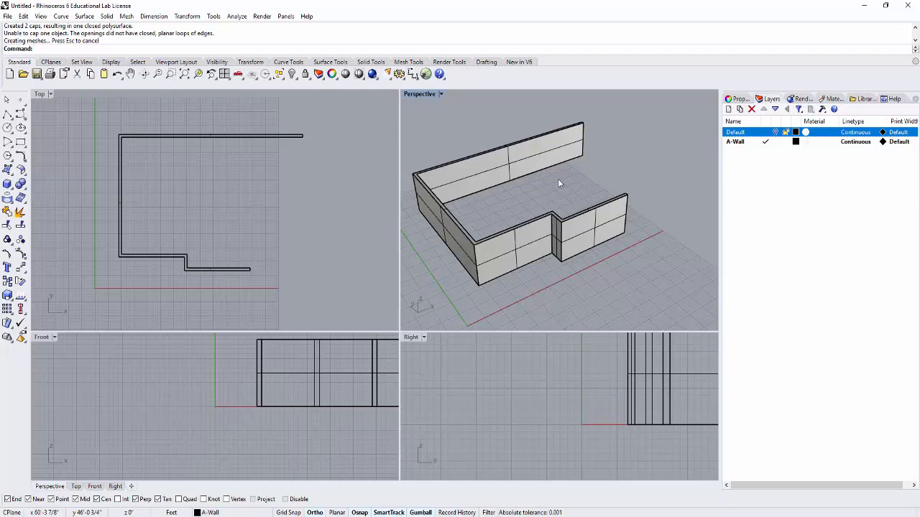
scroll(567, 187, up, 2)
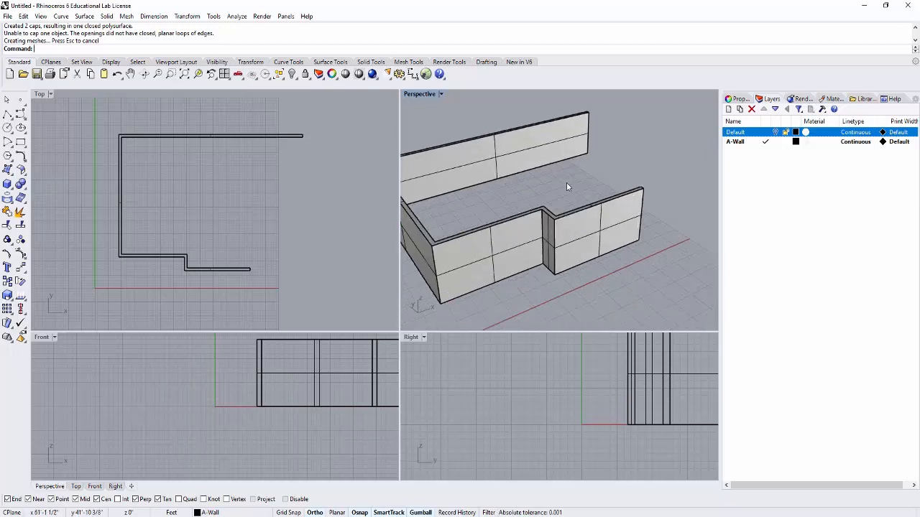
right_drag(572, 184, 576, 182)
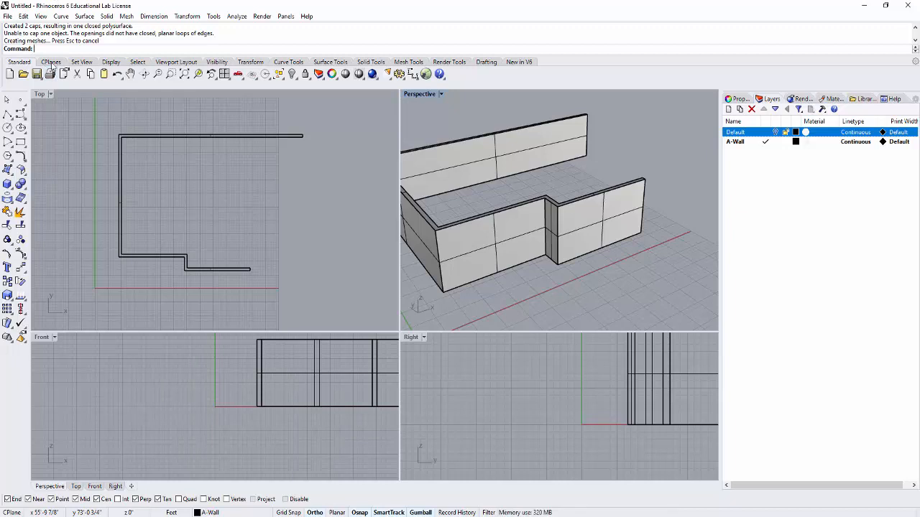
- Bring up the construction plane tools and view the front walls against the Perspective grid
click(50, 63)
right_drag(538, 164, 578, 161)
scroll(624, 229, up, 2)
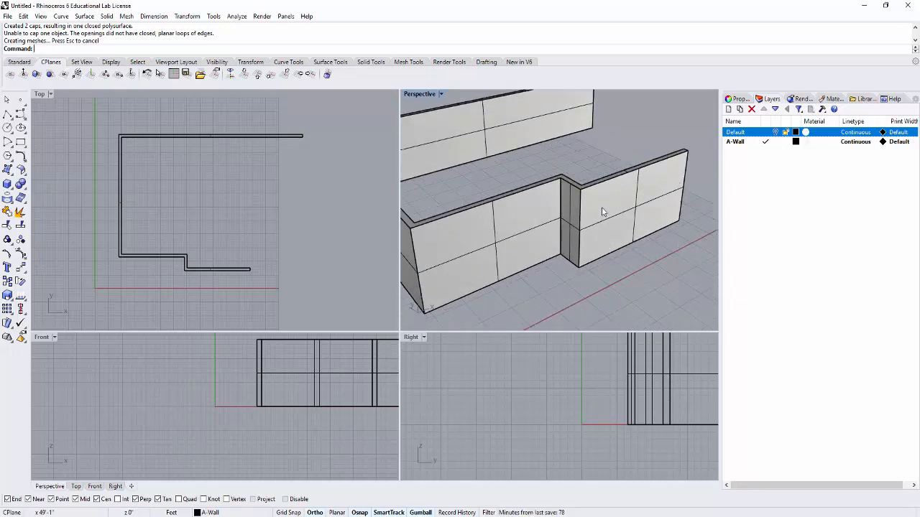
scroll(613, 196, down, 4)
right_drag(611, 162, 588, 168)
scroll(597, 180, up, 3)
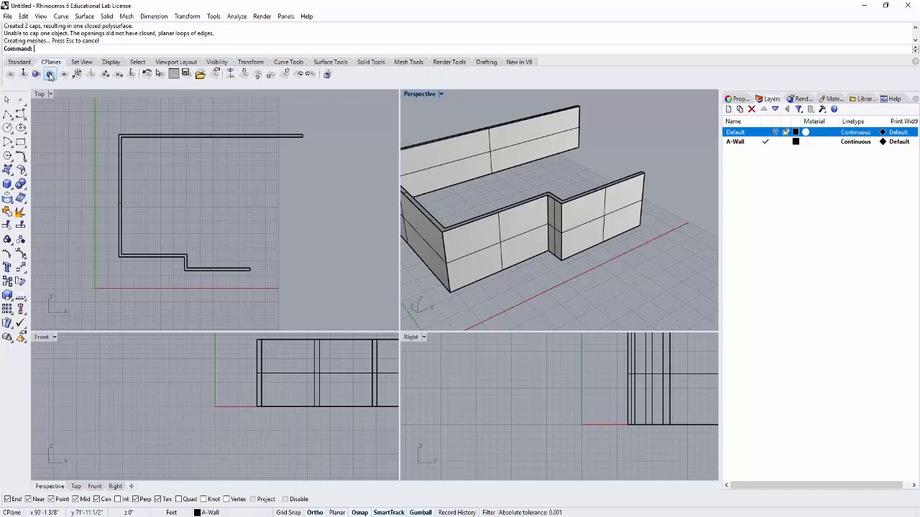
right_drag(478, 108, 486, 106)
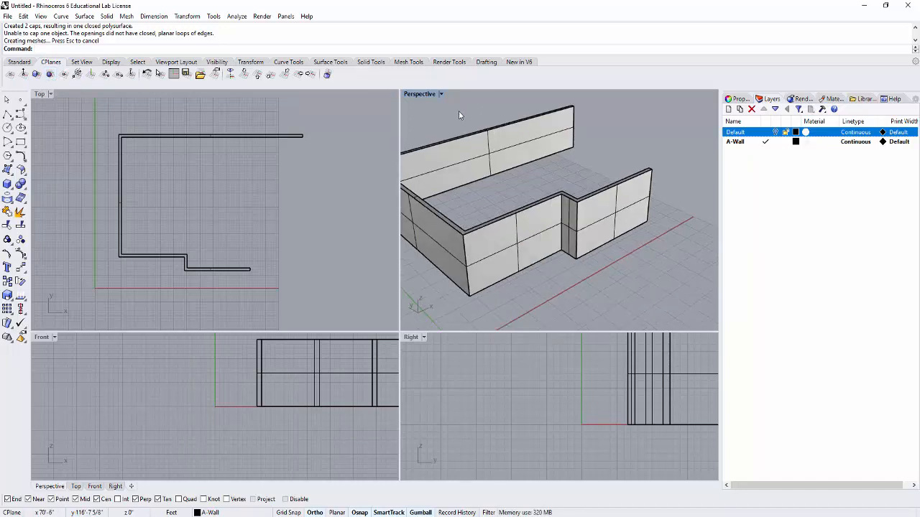
right_drag(461, 116, 494, 122)
right_drag(573, 153, 554, 160)
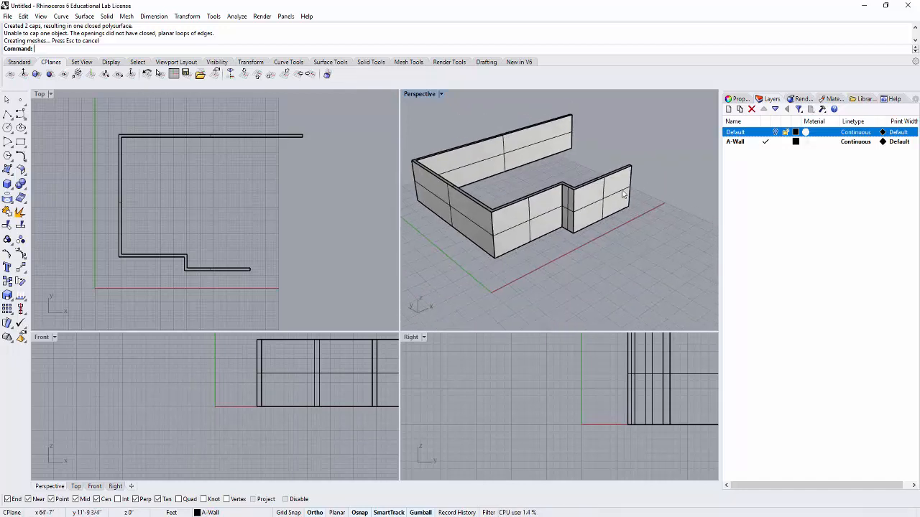
right_drag(584, 285, 569, 291)
- Draw an open five-point test polyline on the ground plane in front of the building
click(7, 115)
click(502, 293)
click(588, 251)
click(627, 282)
click(656, 267)
click(683, 284)
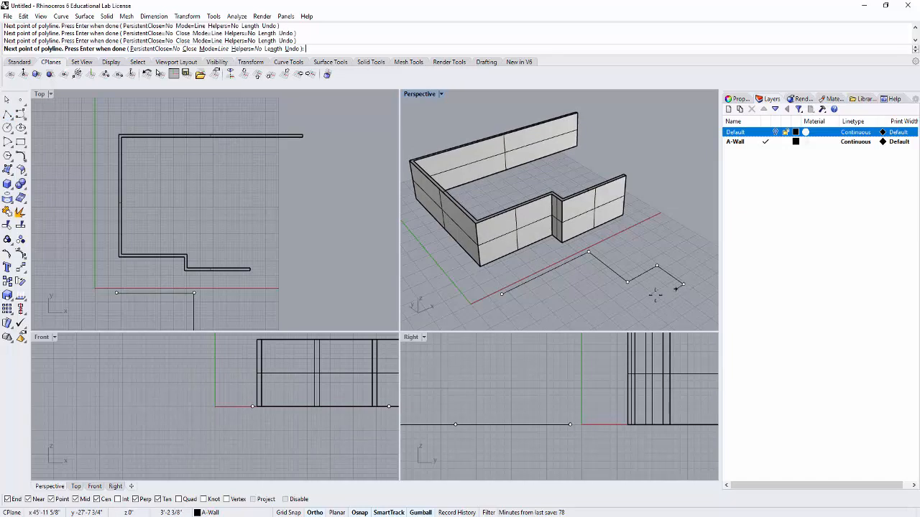
key(Return)
- Delete the test polyline on the ground plane
mouse_move(644, 299)
right_down()
mouse_move(626, 240)
mouse_move(645, 282)
right_up()
click(642, 274)
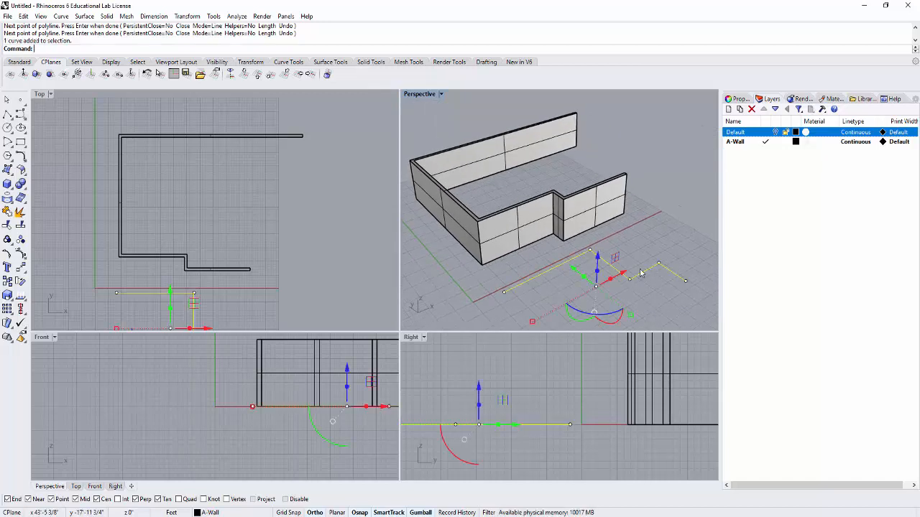
key(Delete)
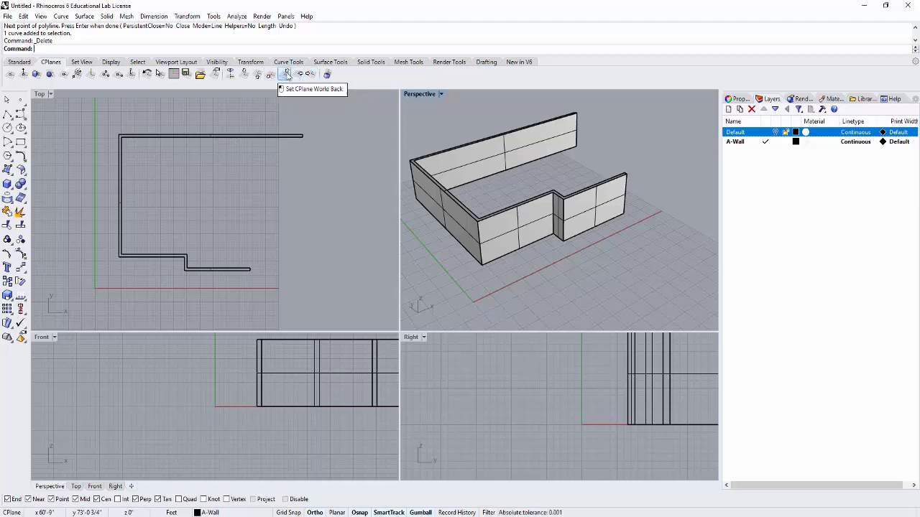
- Set the Perspective construction plane to World Back and draw an open six-point test polyline on the vertical grid
mouse_move(532, 162)
right_down()
mouse_move(590, 135)
mouse_move(522, 163)
right_up()
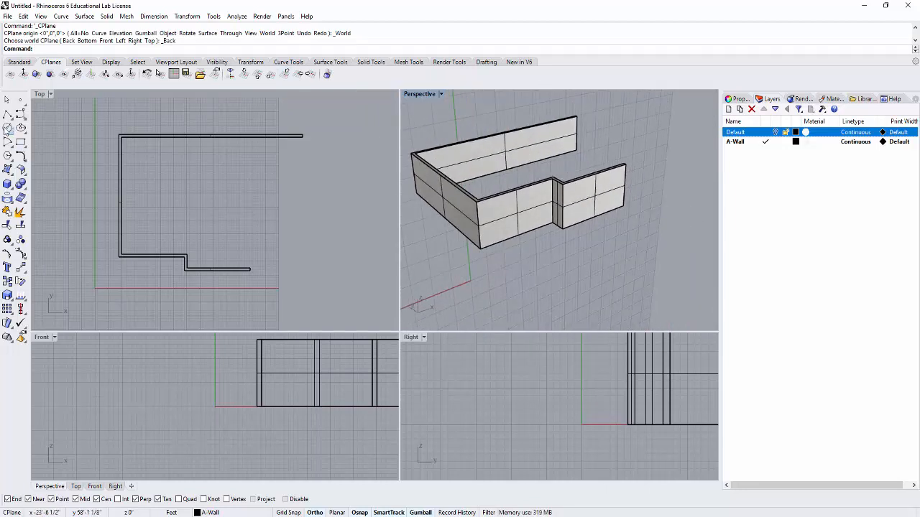
click(7, 114)
click(533, 286)
click(533, 266)
click(590, 243)
click(590, 279)
click(623, 264)
click(623, 284)
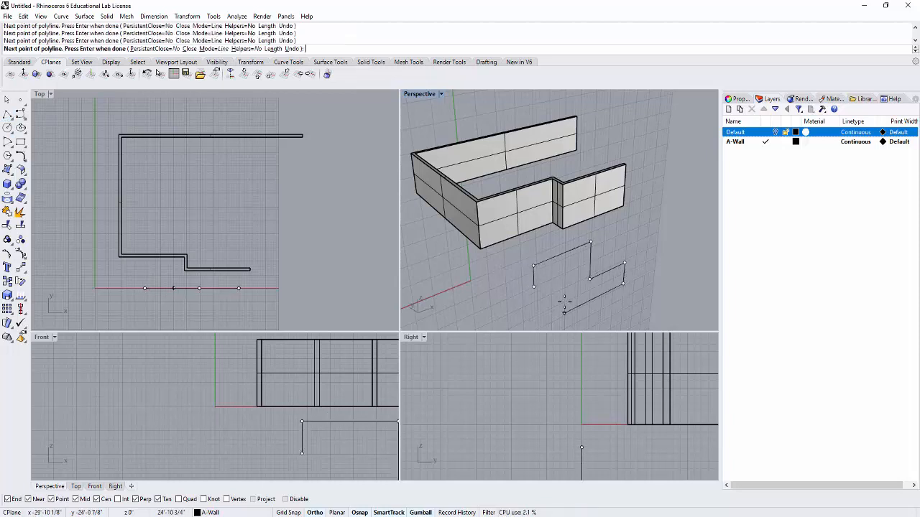
key(Return)
- Delete the vertical test polyline and set the Perspective construction plane to World Top
right_drag(576, 295, 568, 273)
click(552, 224)
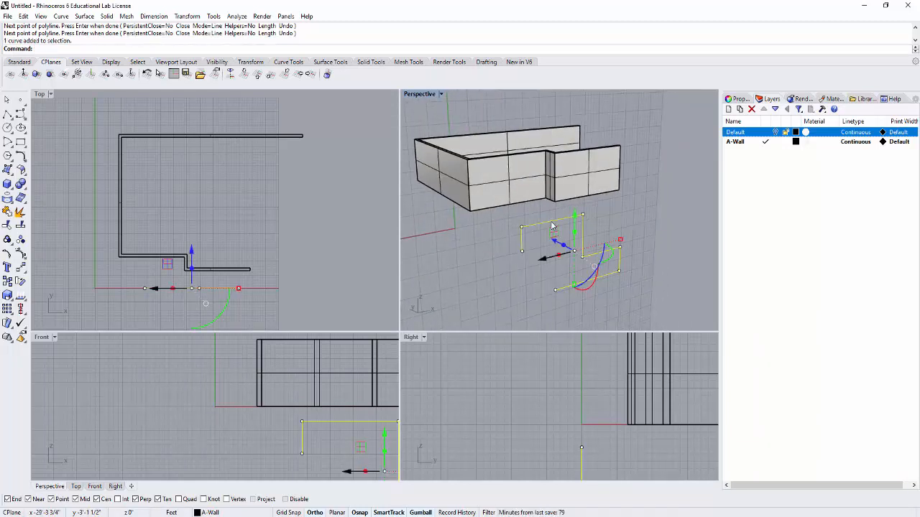
key(Delete)
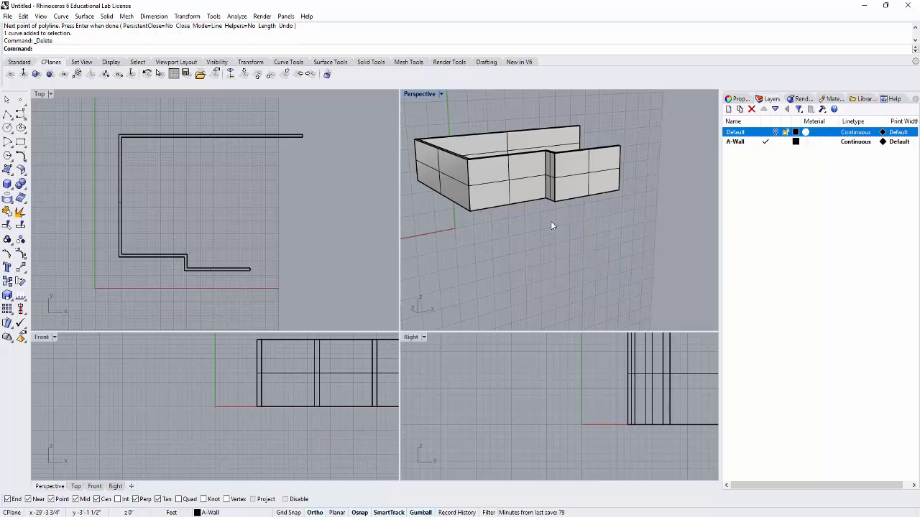
click(245, 77)
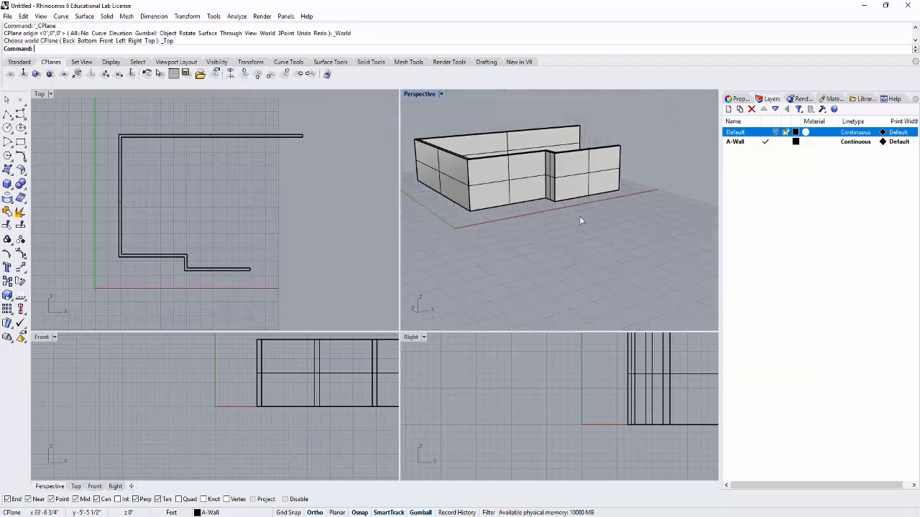
- Set the construction plane to the outer face of the protruding front wall, accepting the default origin and X axis direction
right_drag(576, 211, 585, 247)
scroll(585, 230, up, 5)
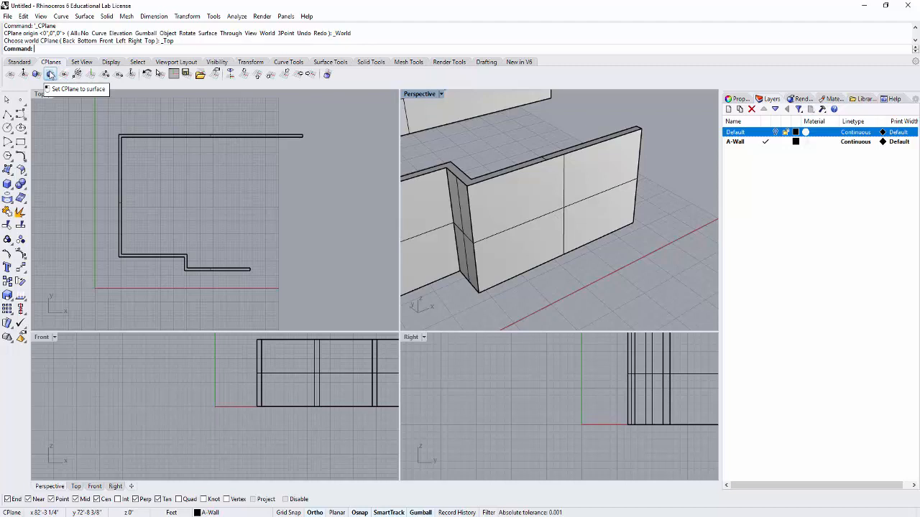
click(50, 74)
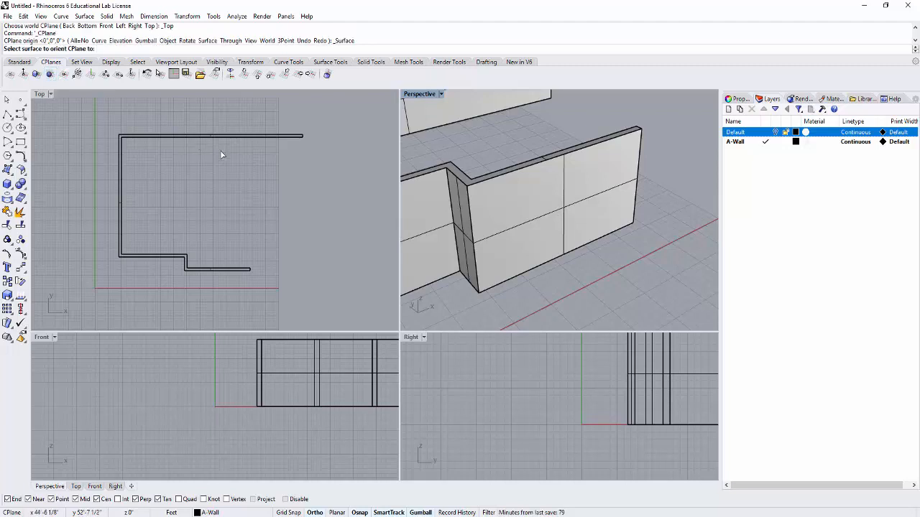
click(531, 194)
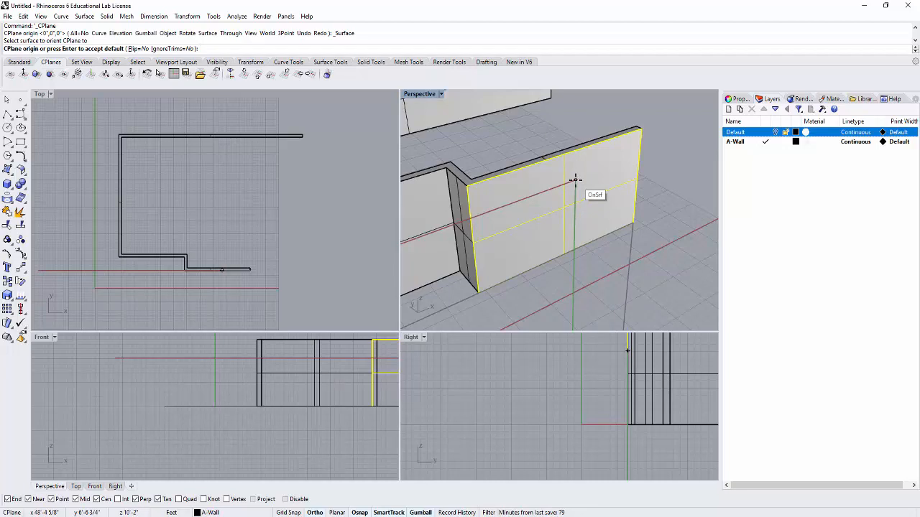
key(Return)
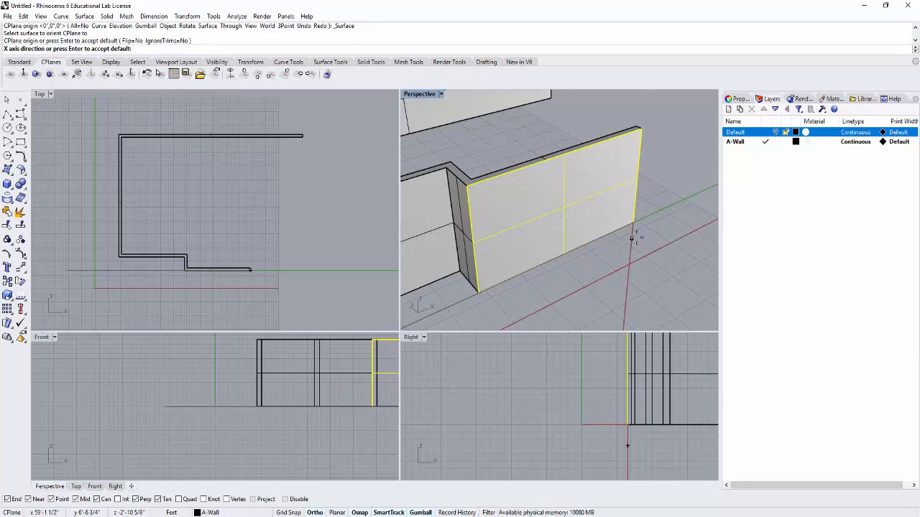
click(632, 238)
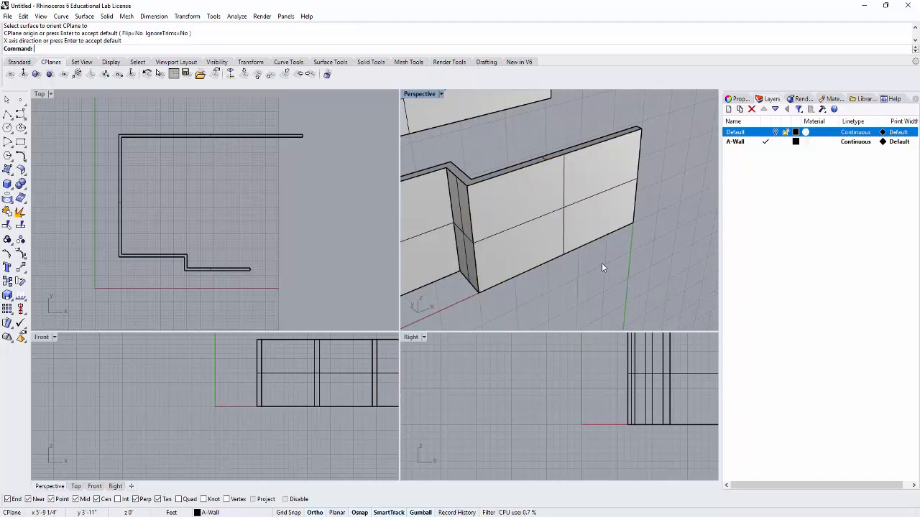
- Draw a closed six-point polyline on the protruding front wall's outer face, with a notch in one lower corner
mouse_move(593, 269)
right_down()
mouse_move(649, 263)
mouse_move(594, 262)
right_up()
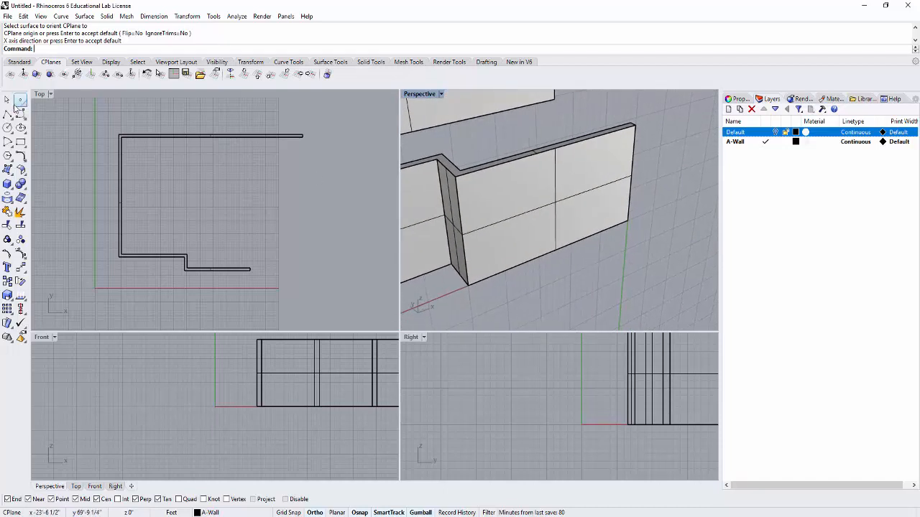
click(7, 113)
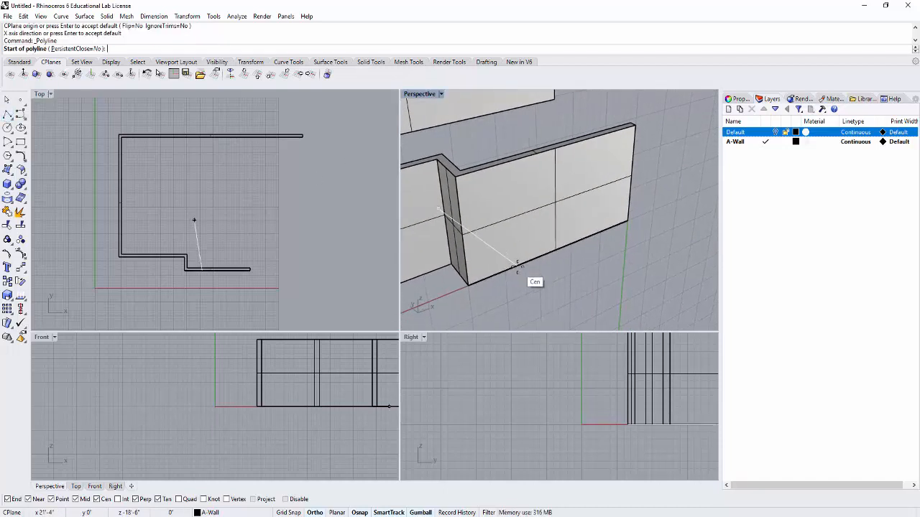
scroll(524, 256, up, 4)
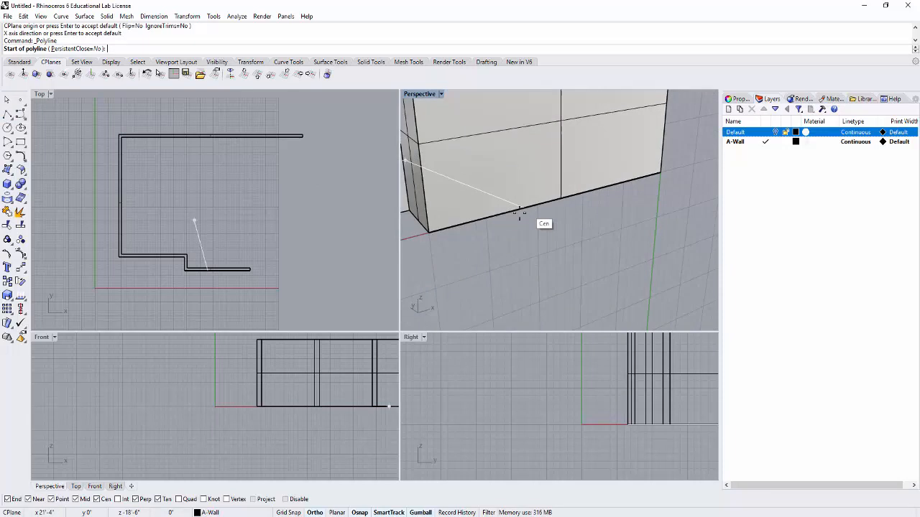
right_drag(544, 225, 535, 248)
click(520, 247)
click(517, 164)
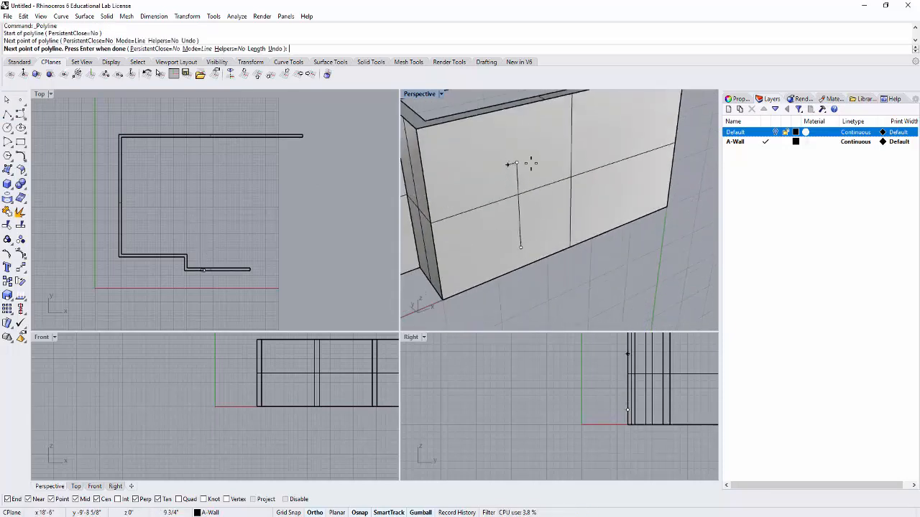
click(637, 128)
click(630, 206)
click(588, 224)
click(588, 242)
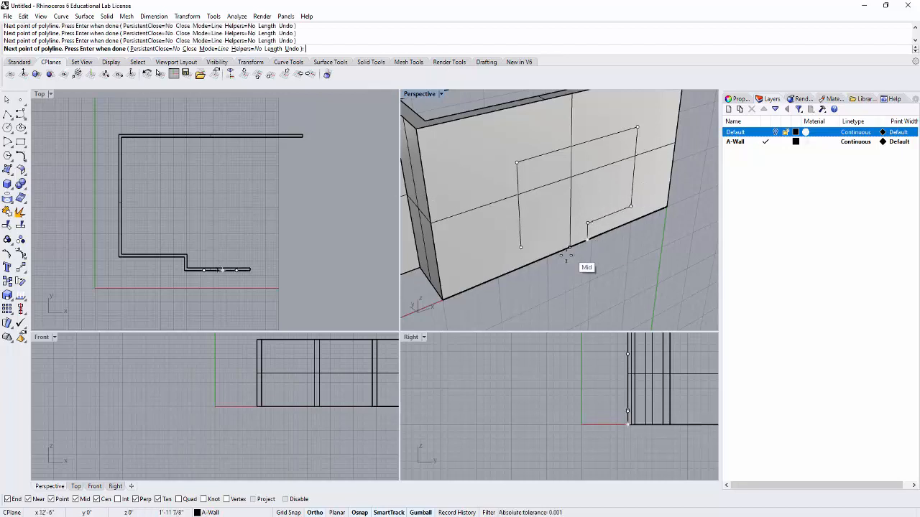
right_drag(535, 262, 530, 232)
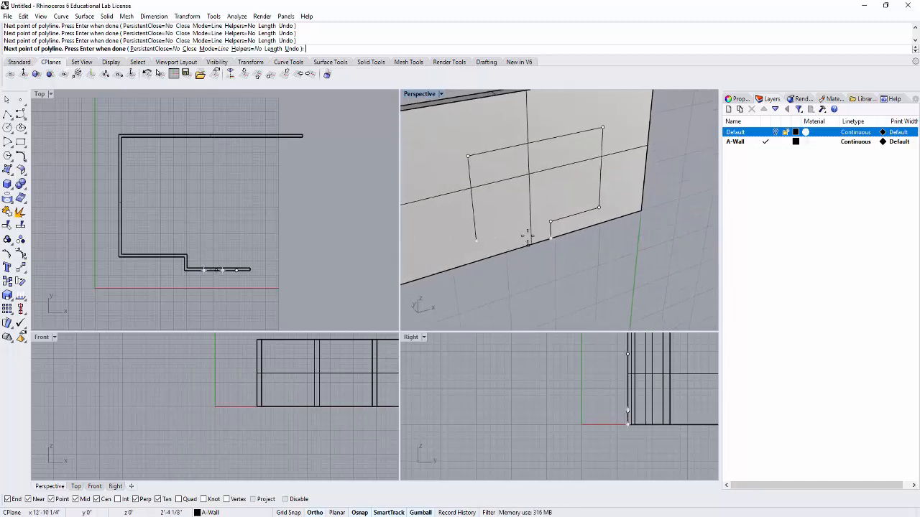
click(486, 240)
- Select the closed polyline on the wall face and switch the Gumball off and back on
scroll(438, 204, down, 8)
click(463, 182)
shift+right_drag(512, 254, 566, 248)
scroll(593, 208, up, 4)
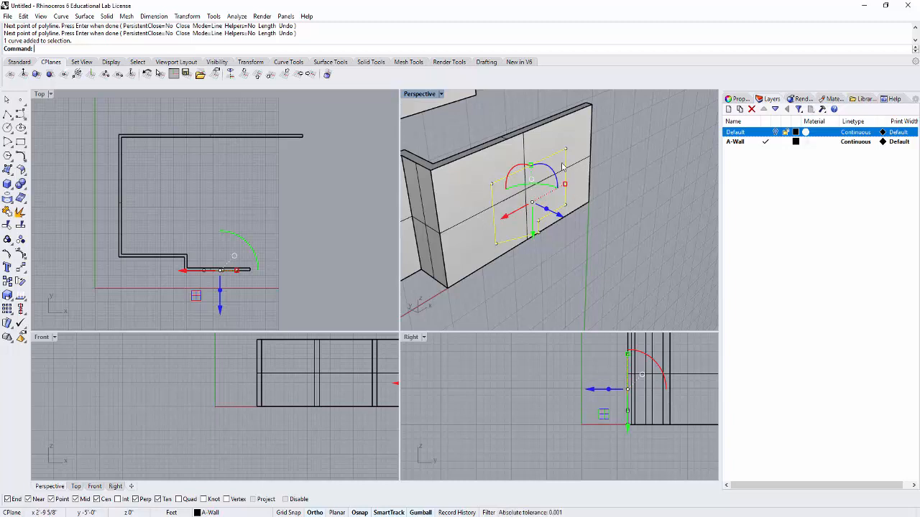
right_drag(542, 242, 613, 269)
key(Escape)
click(574, 192)
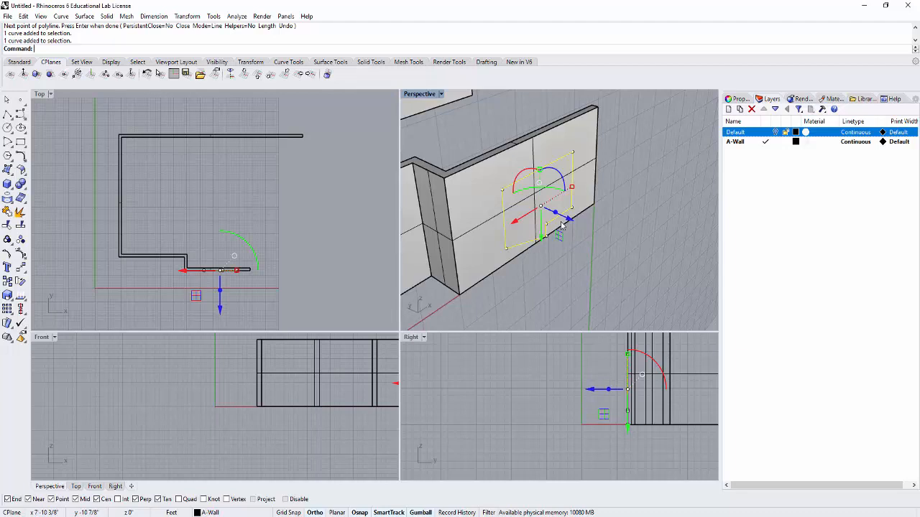
click(422, 513)
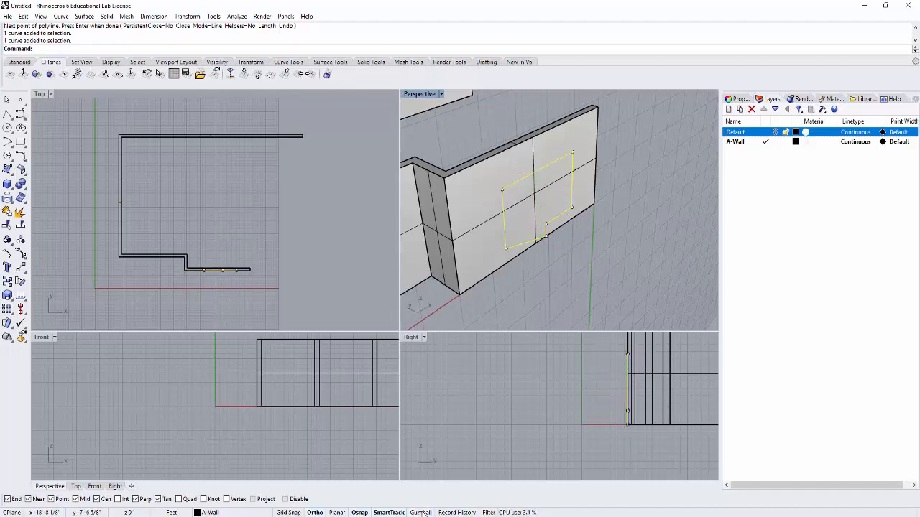
click(420, 514)
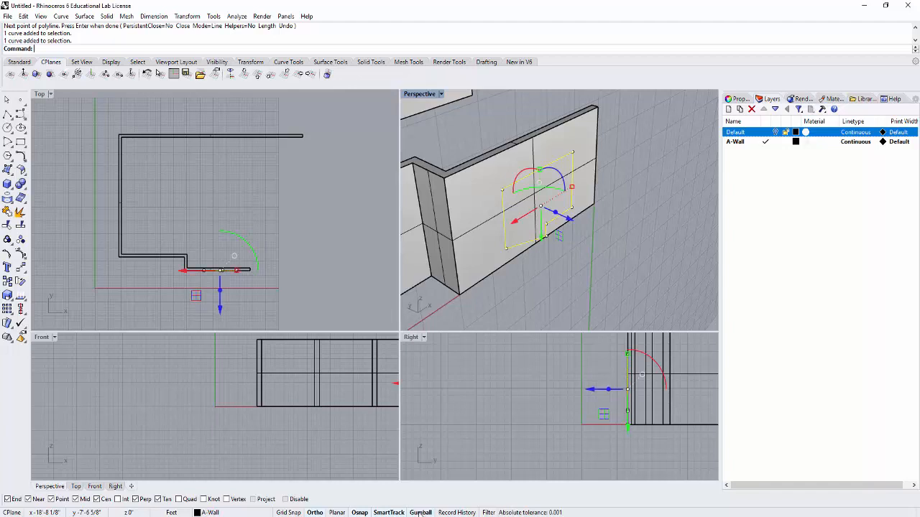
- Move the closed polyline straight outward, away from the front wall's outer face, with the Gumball
right_drag(604, 268, 609, 261)
scroll(607, 227, up, 4)
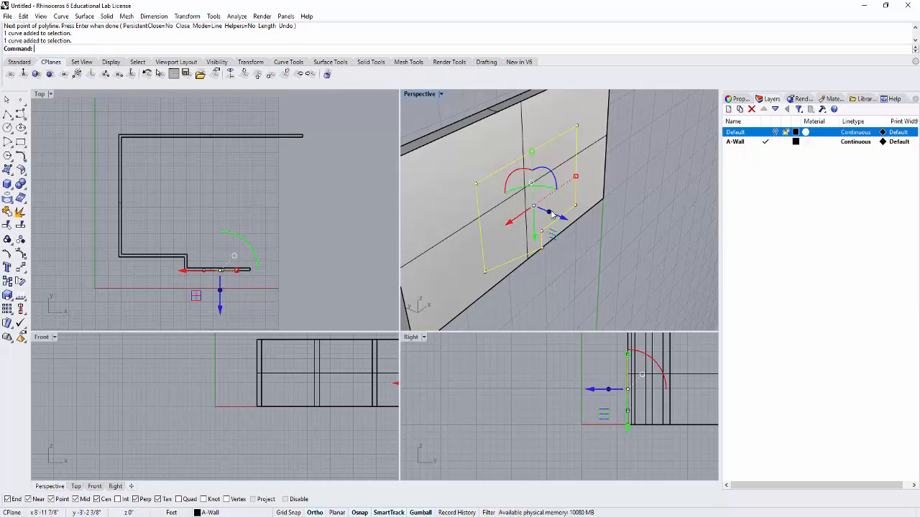
drag(562, 216, 583, 232)
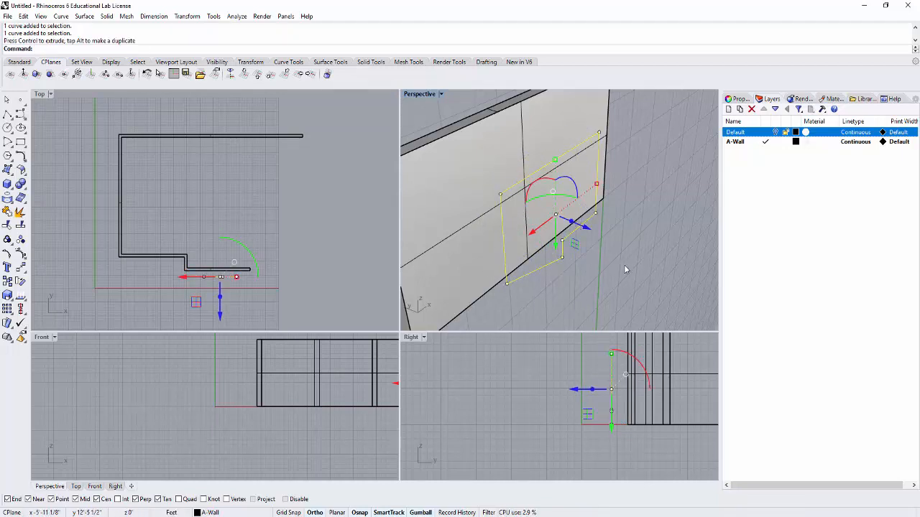
scroll(625, 270, up, 3)
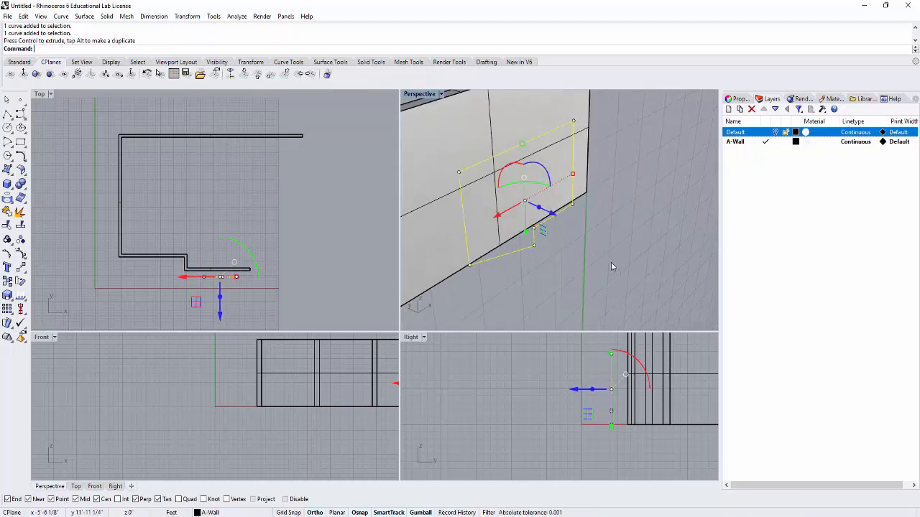
click(612, 261)
right_drag(585, 258, 550, 253)
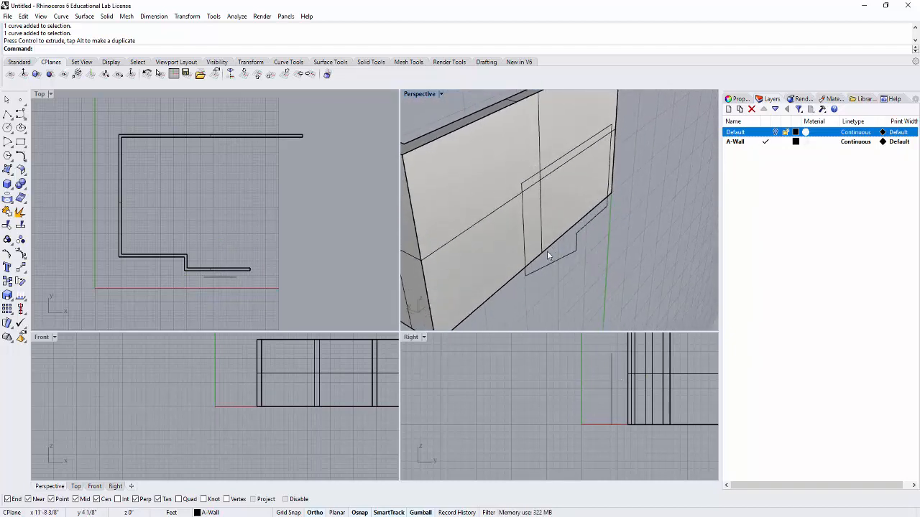
right_drag(605, 261, 607, 268)
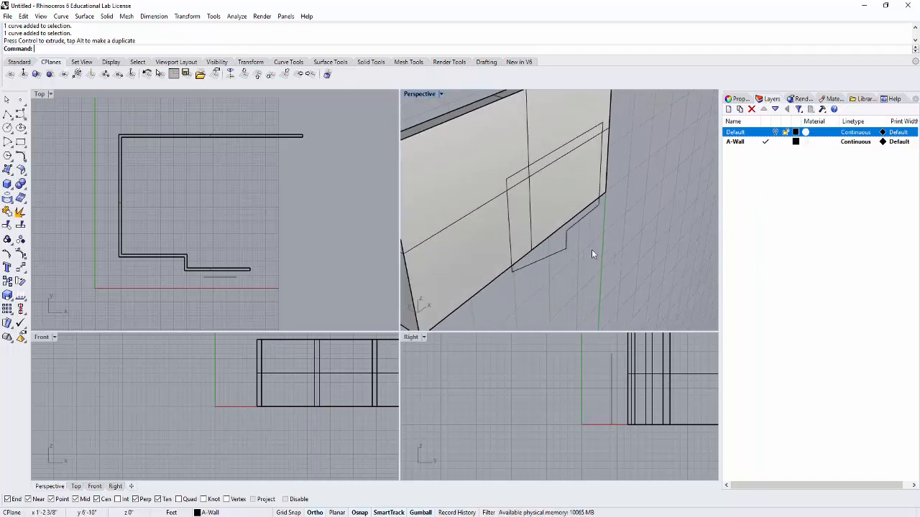
- Create a planar surface from the closed polyline in front of the wall
click(580, 222)
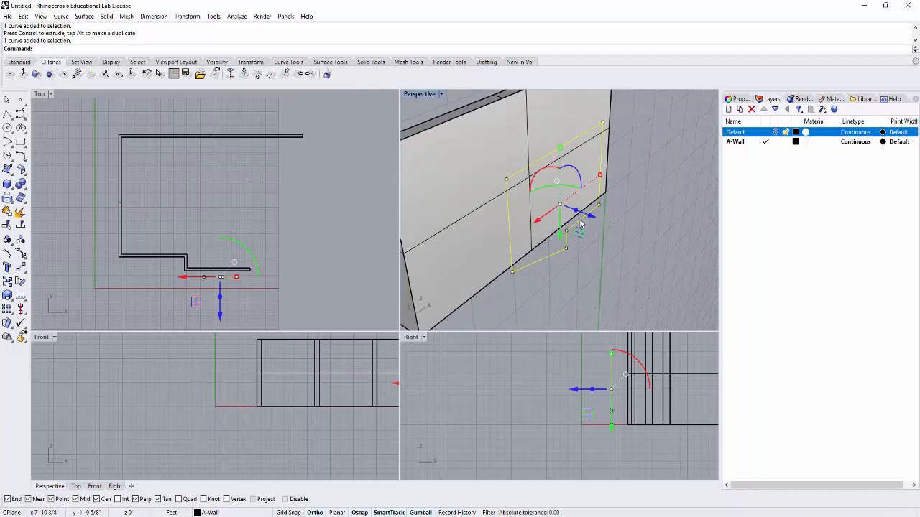
click(7, 170)
click(21, 175)
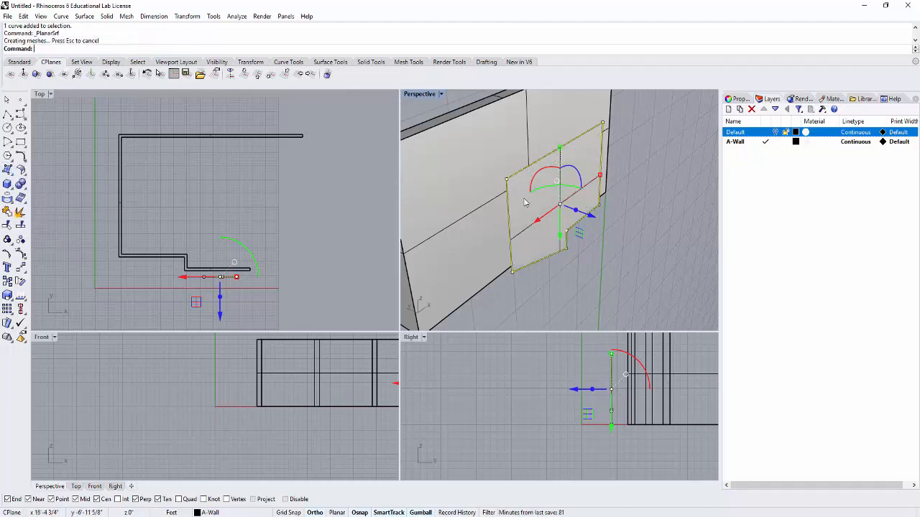
right_drag(597, 266, 564, 213)
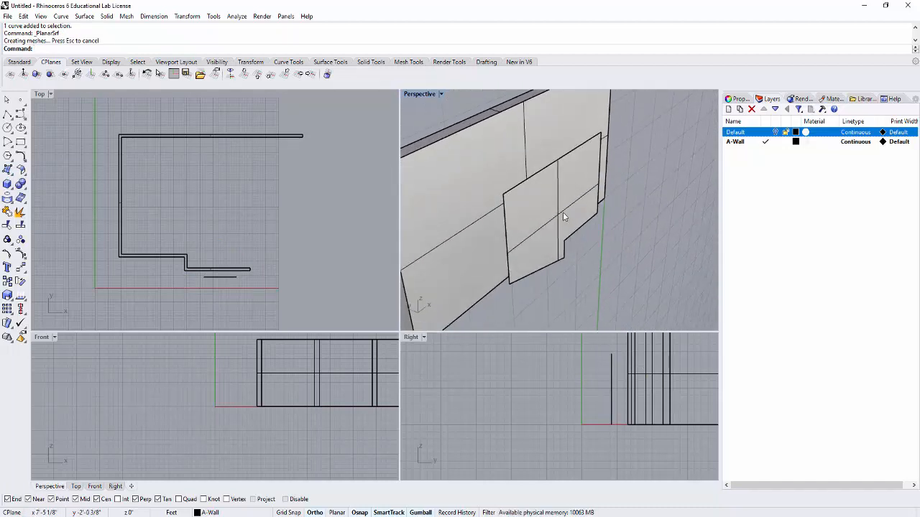
- Extrude the planar surface about 7' outward, away from the wall, with ExtrudeSrf and Solid=No
click(561, 213)
text(Extru)
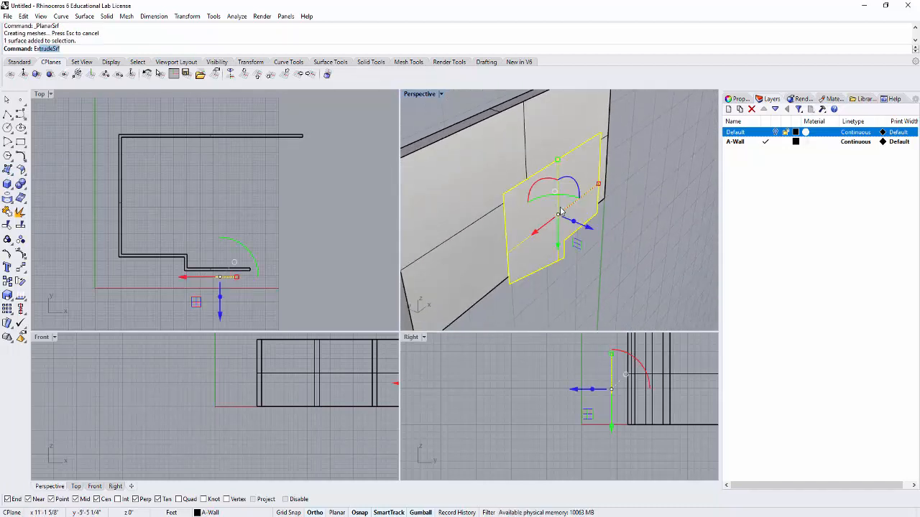
text(de)
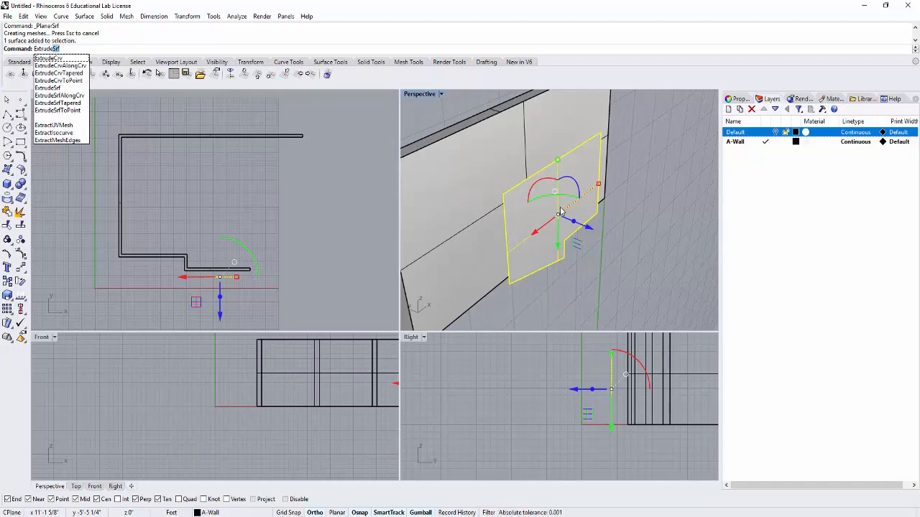
key(Return)
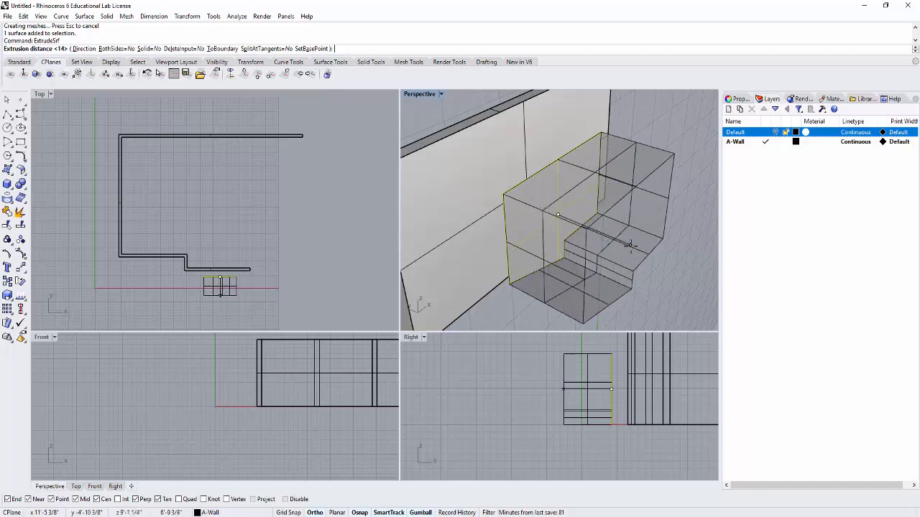
click(632, 249)
scroll(668, 261, down, 6)
right_drag(667, 261, 657, 258)
click(657, 259)
- Cap the open ends of the extruded block to make it a closed solid
click(596, 267)
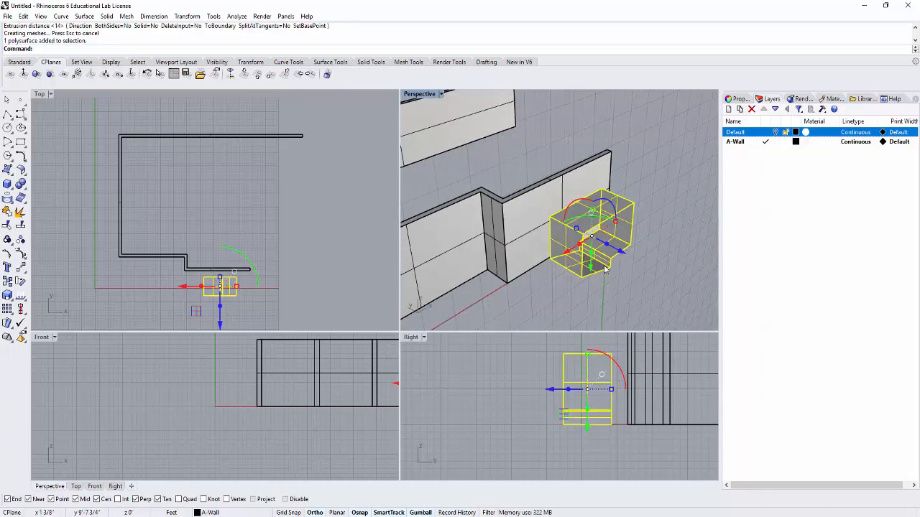
text(Cap)
key(Return)
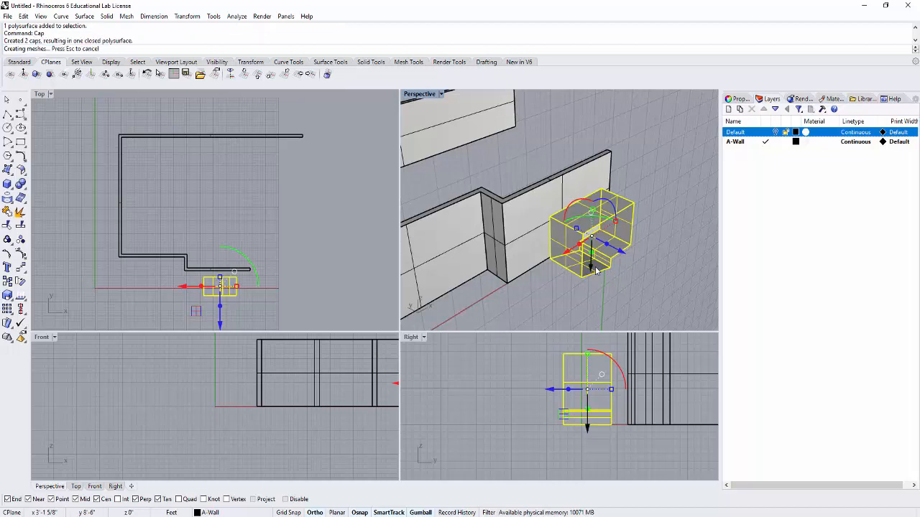
click(645, 271)
- Move the capped block perpendicular to the front wall, toward the building's interior, with the Gumball
click(608, 245)
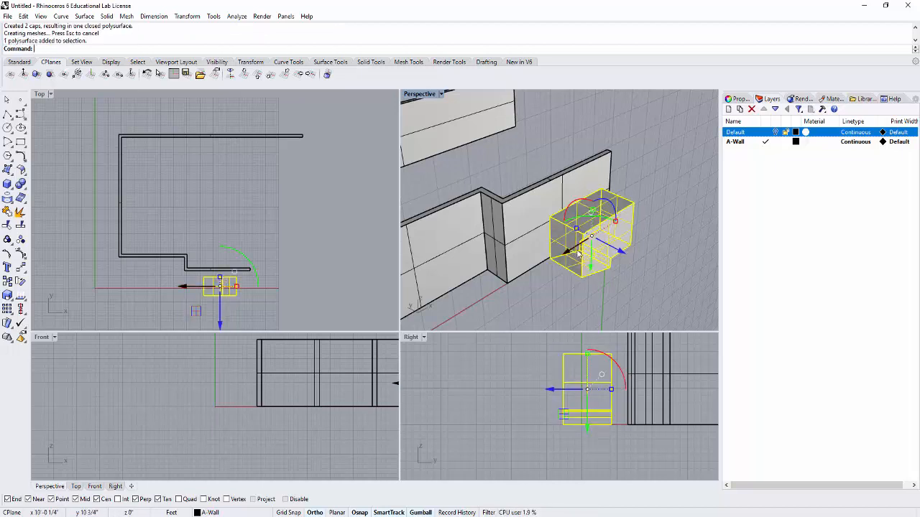
right_drag(608, 244, 655, 264)
drag(655, 263, 602, 241)
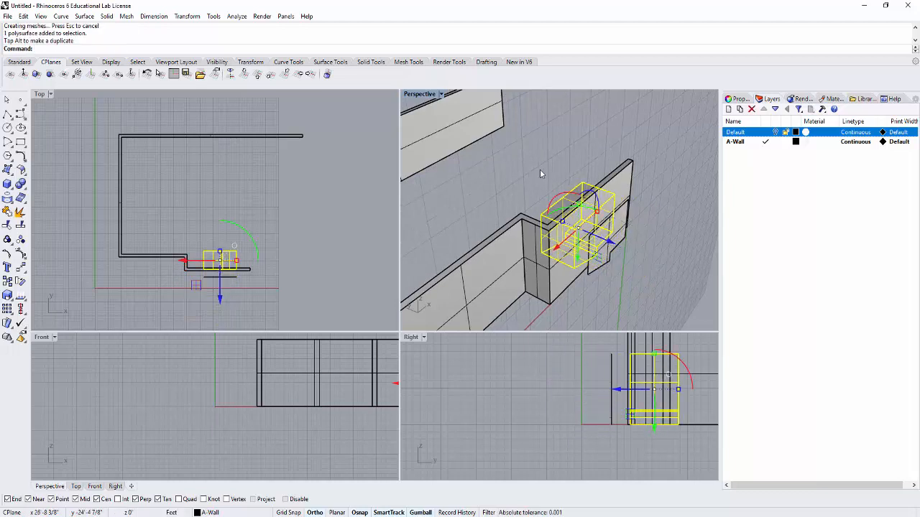
click(539, 171)
right_drag(538, 172, 558, 178)
right_drag(587, 212, 625, 284)
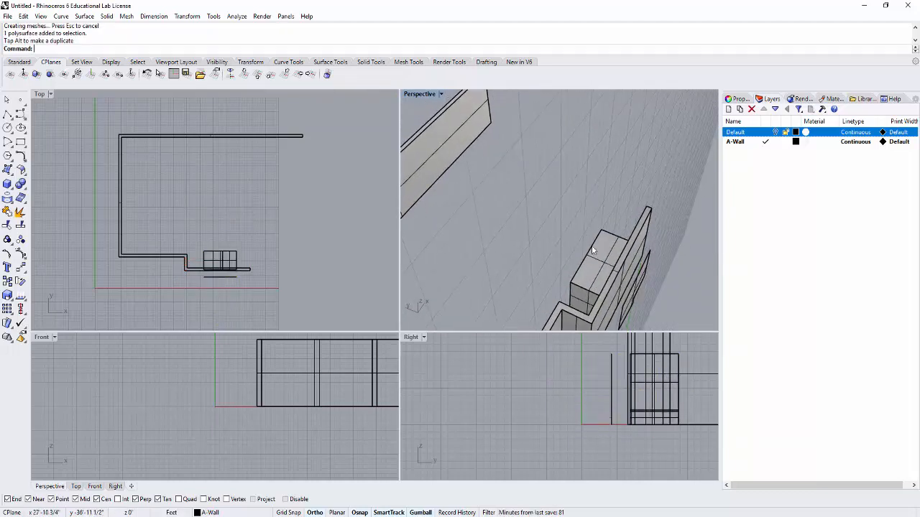
- Shift the capped block back outward so it passes through both faces of the front wall
click(631, 290)
drag(636, 297, 587, 255)
click(318, 260)
scroll(215, 260, up, 5)
click(242, 226)
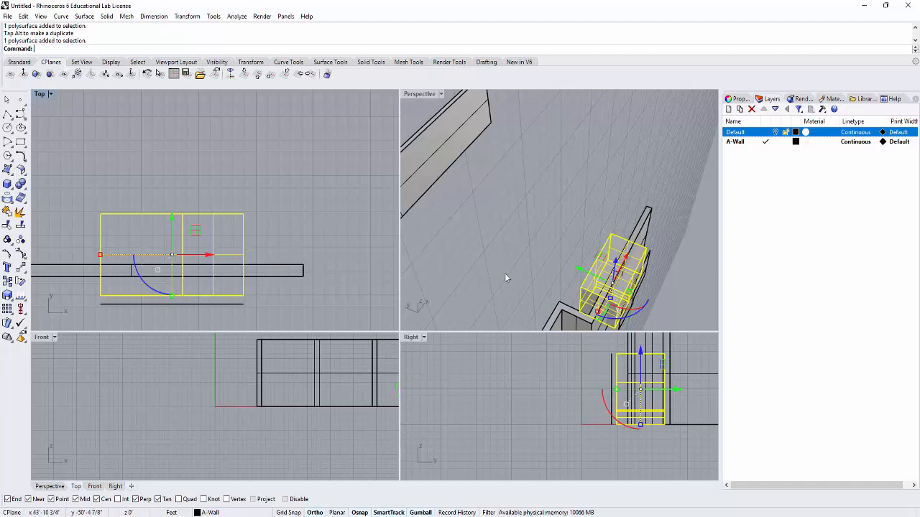
right_drag(523, 258, 553, 157)
scroll(553, 156, up, 8)
scroll(567, 171, down, 5)
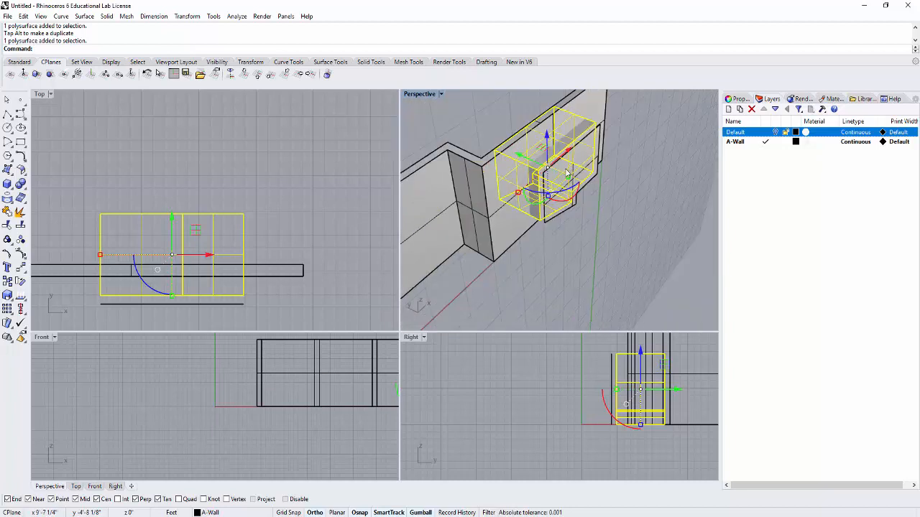
click(250, 168)
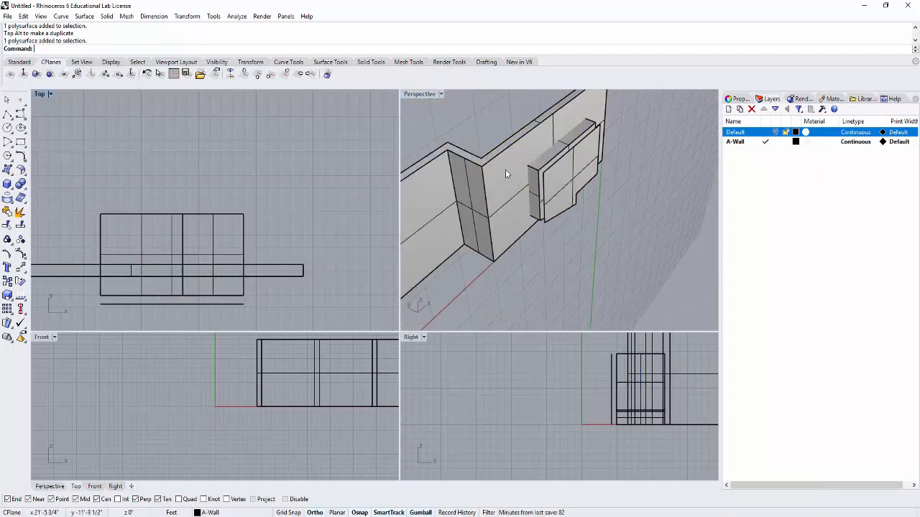
- Delete the leftover planar surface and the closed polyline in front of the block
ctrl+shift+click(559, 186)
key(Delete)
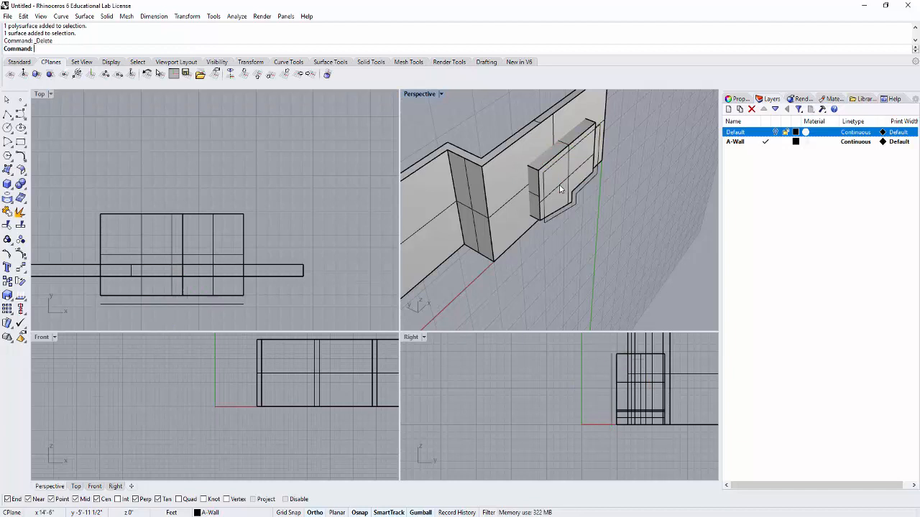
click(573, 211)
key(Delete)
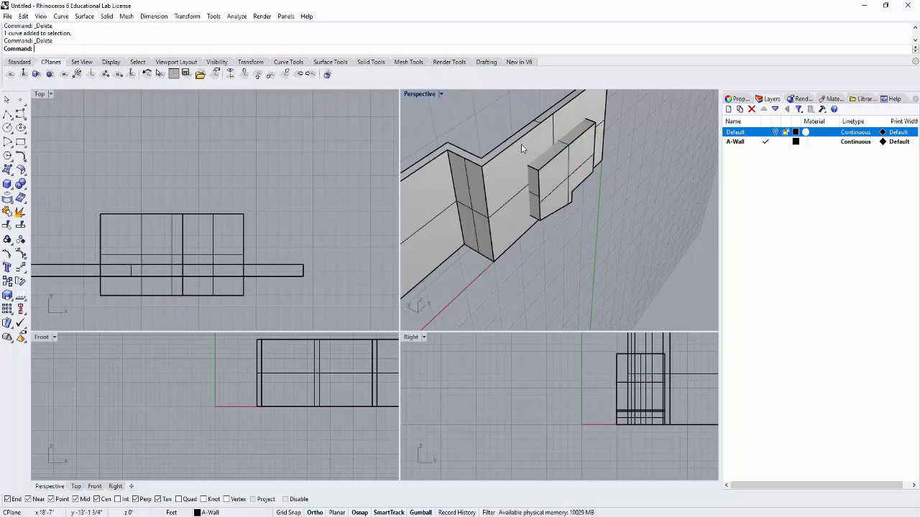
- Cut the opening in the front wall by Boolean-subtracting the capped block from the wall polysurface
click(21, 184)
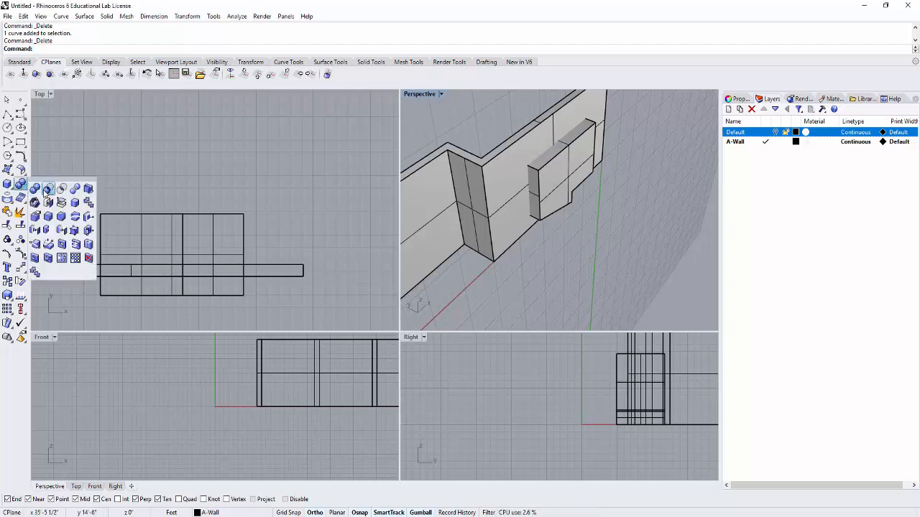
click(47, 190)
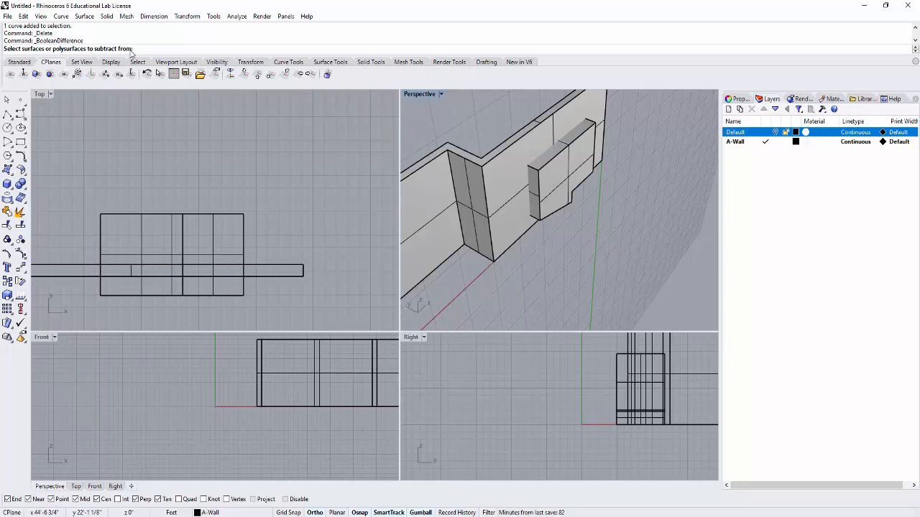
click(299, 273)
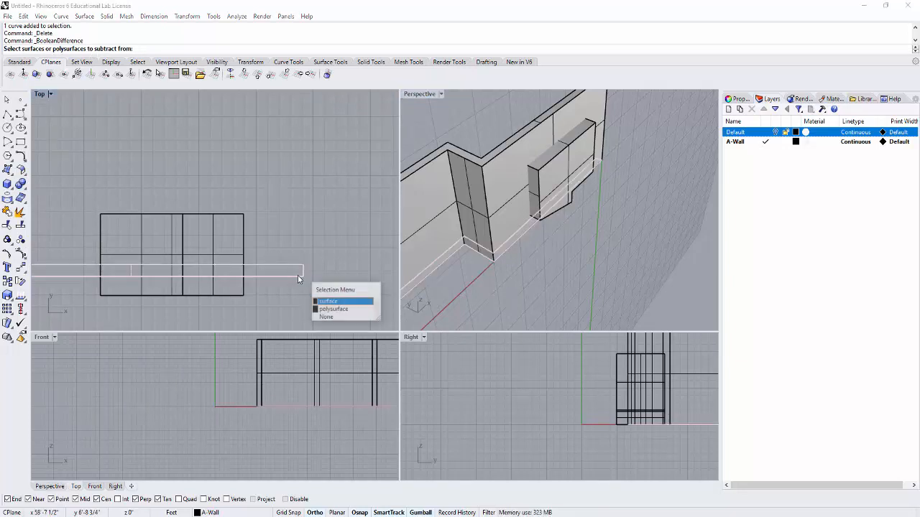
click(342, 311)
key(Return)
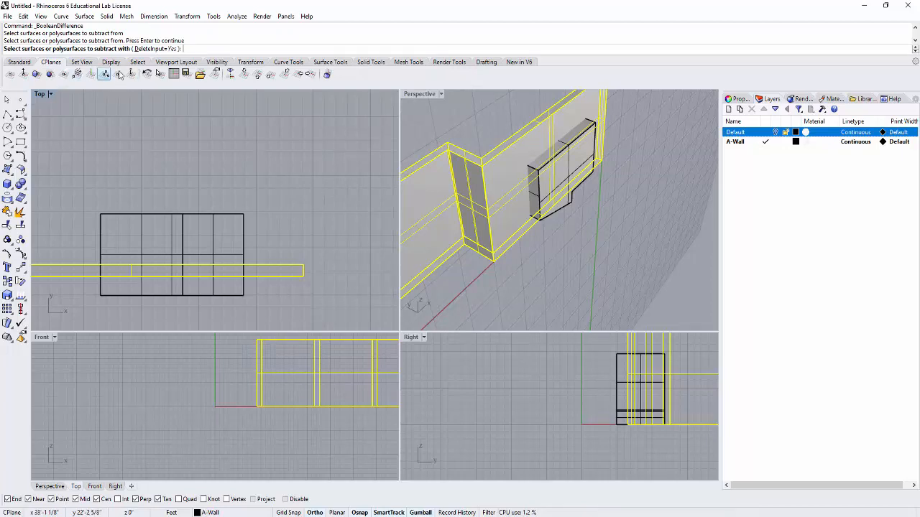
click(541, 171)
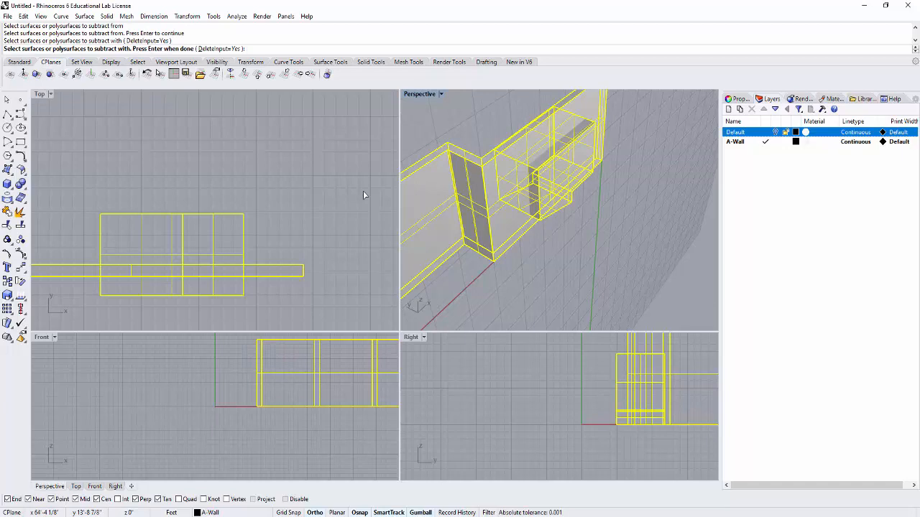
key(Return)
- Examine the cut opening in the front wall and the surrounding walls from several angles
right_drag(584, 212, 508, 238)
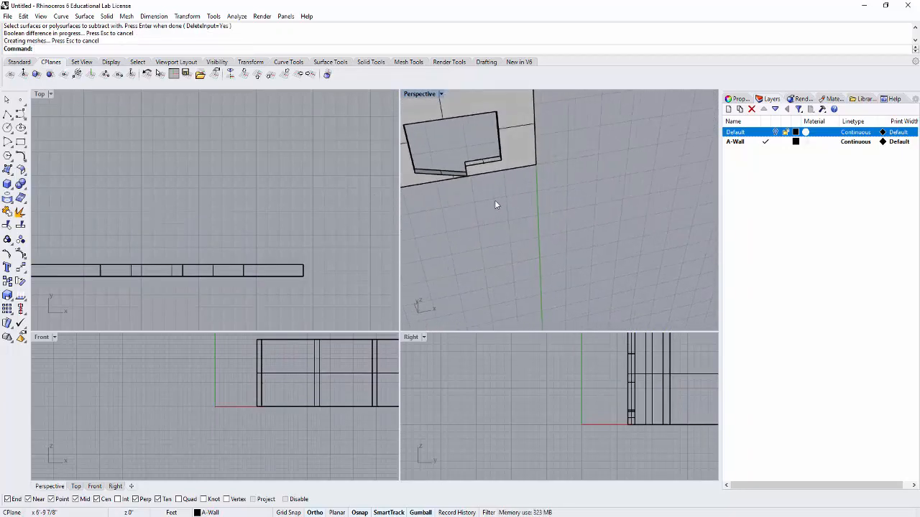
shift+right_drag(465, 137, 639, 239)
scroll(566, 231, down, 4)
right_drag(545, 225, 624, 228)
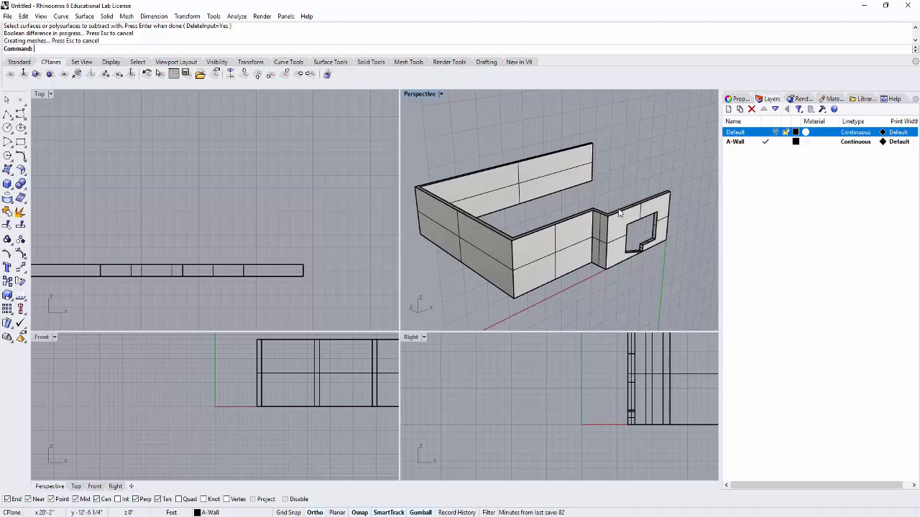
mouse_move(596, 193)
right_down()
mouse_move(599, 206)
mouse_move(593, 191)
right_up()
scroll(582, 210, up, 3)
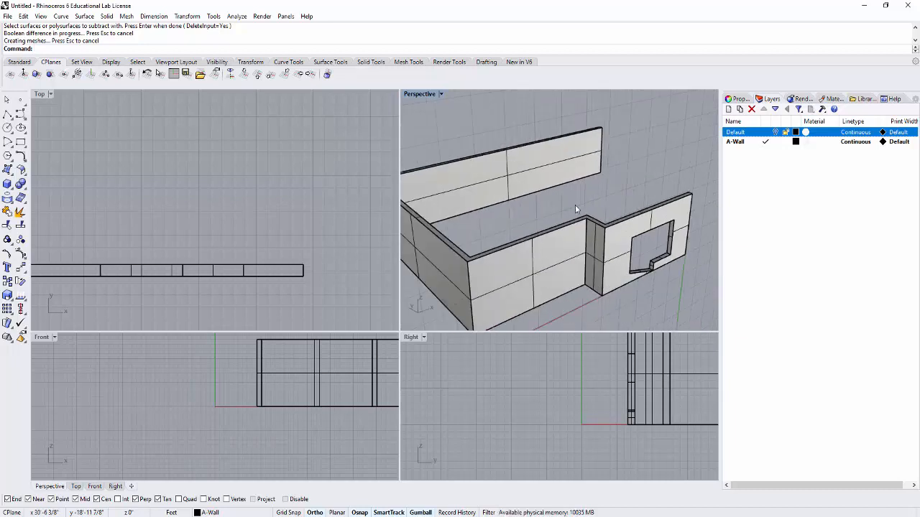
- Set the construction plane to the walls' top surface, accepting the default origin and X axis direction
right_drag(565, 202, 581, 184)
scroll(534, 224, up, 4)
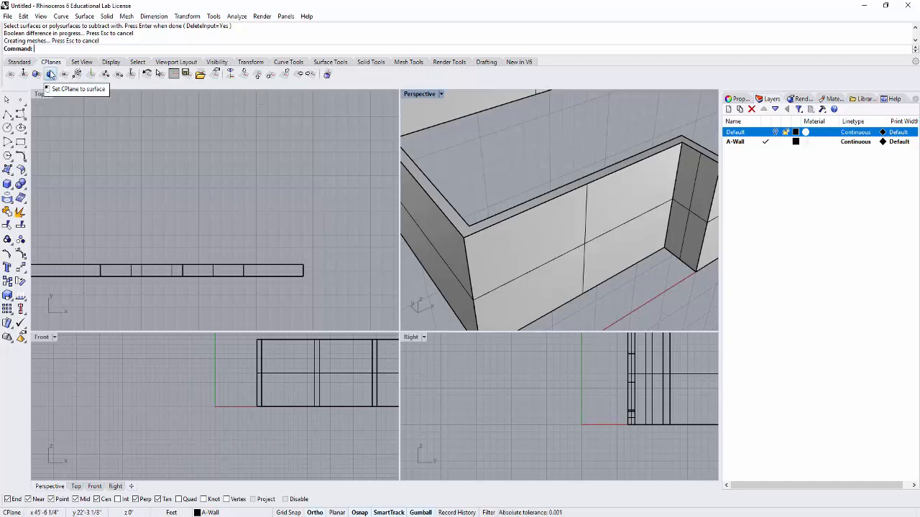
click(50, 75)
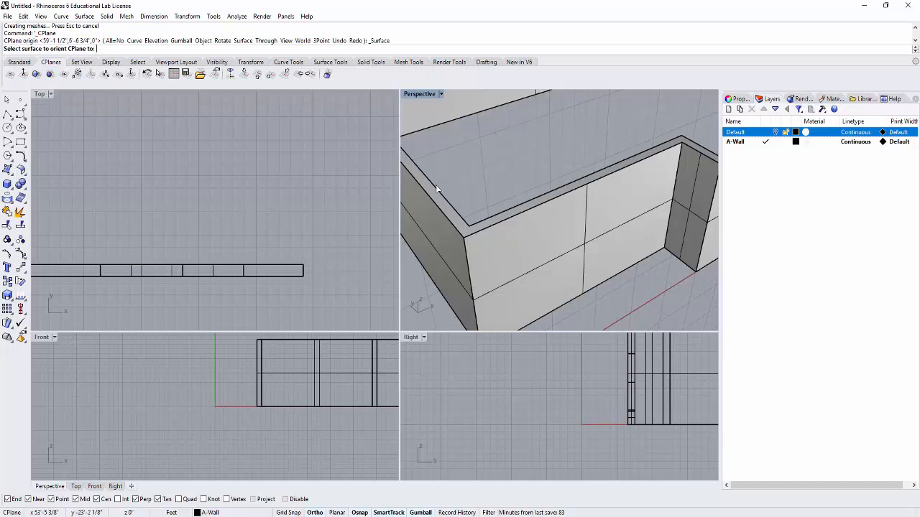
click(469, 224)
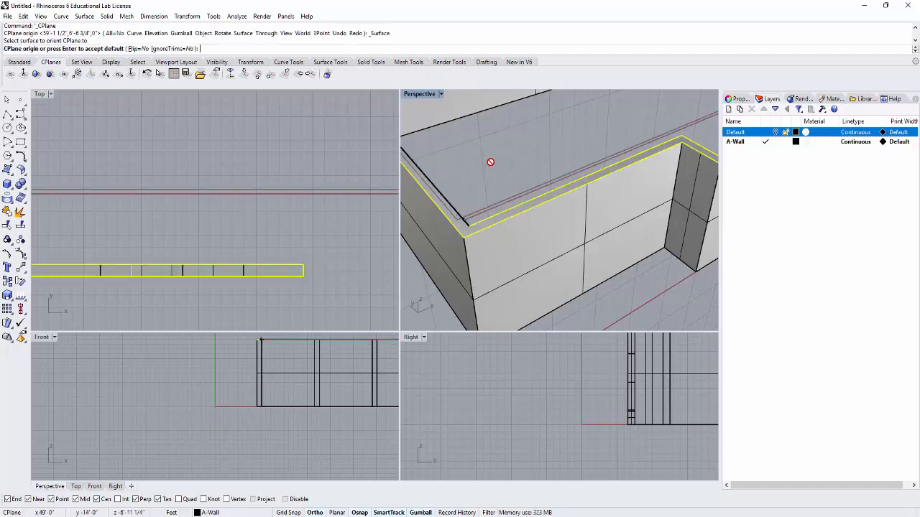
key(Return)
key(Return)
scroll(501, 171, down, 7)
right_drag(518, 228, 525, 189)
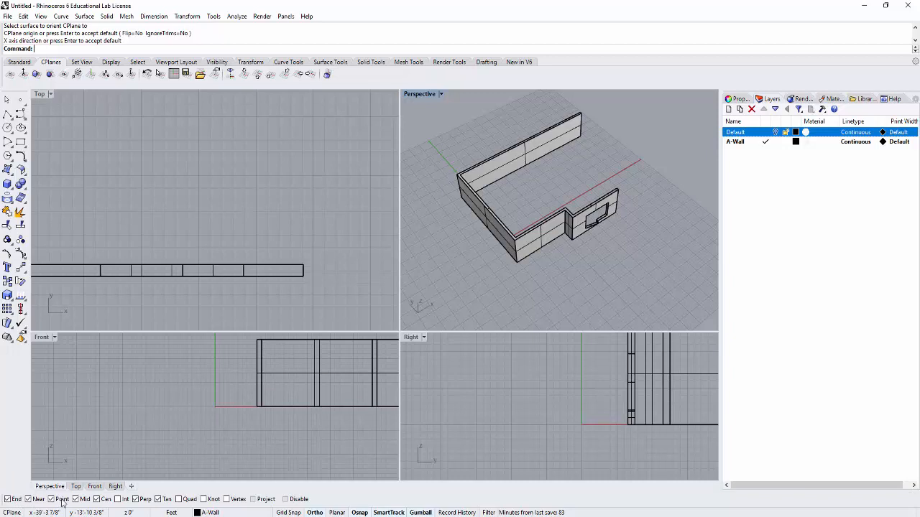
- Draw an open two-segment polyline between the walls on the raised construction plane, ending at the bottom corner of the back wall's free end
scroll(474, 133, up, 2)
right_drag(557, 211, 537, 196)
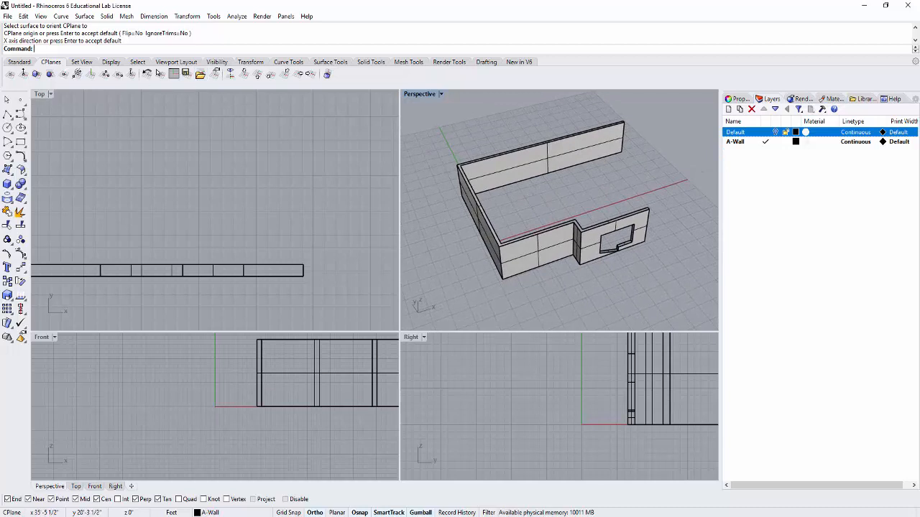
click(8, 116)
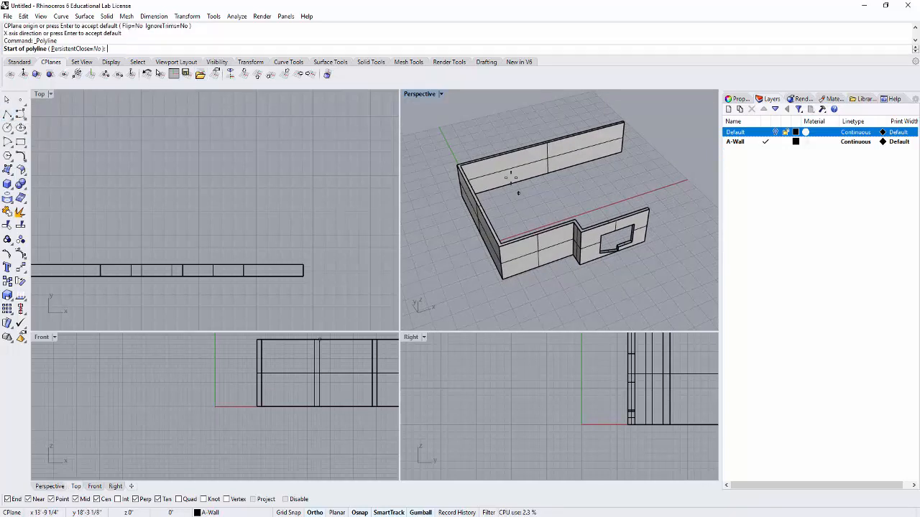
scroll(520, 185, up, 1)
scroll(489, 205, up, 4)
click(488, 210)
click(614, 172)
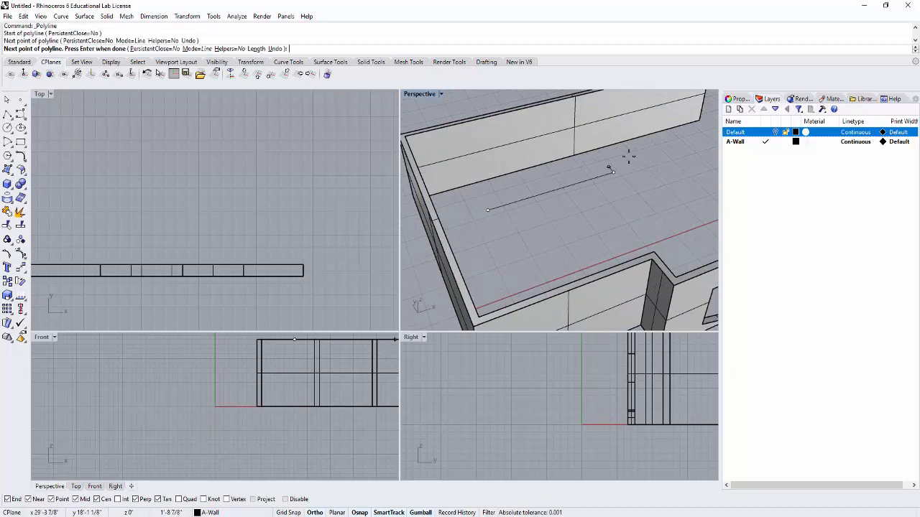
click(697, 121)
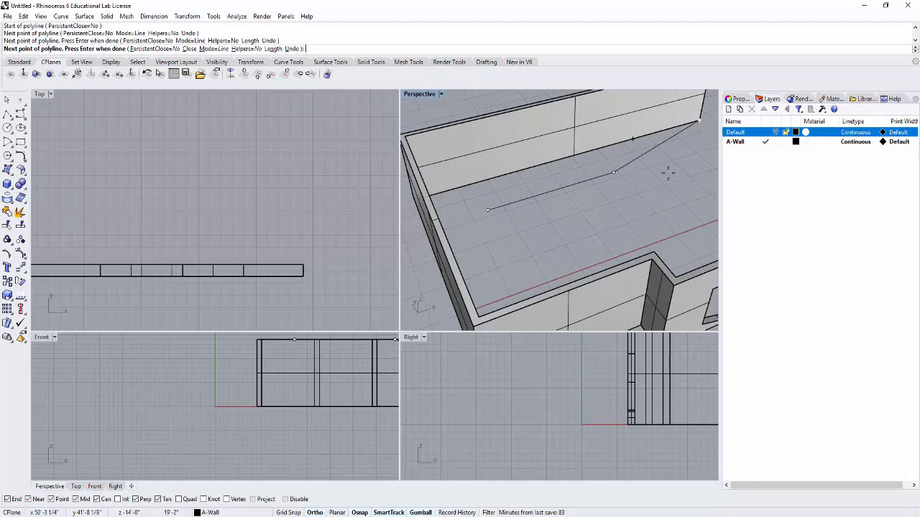
key(Return)
- Delete the open polyline drawn between the walls
right_drag(638, 181, 644, 215)
scroll(645, 209, down, 5)
scroll(647, 207, up, 3)
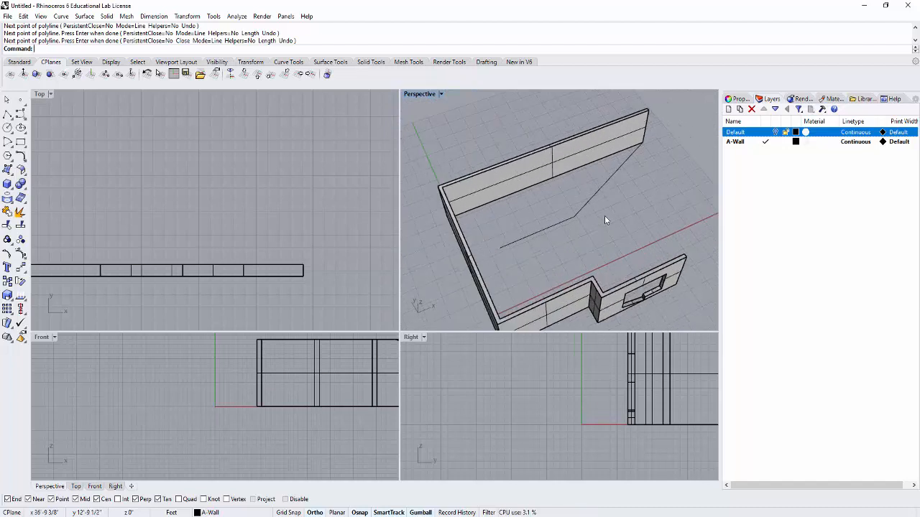
click(585, 205)
key(Delete)
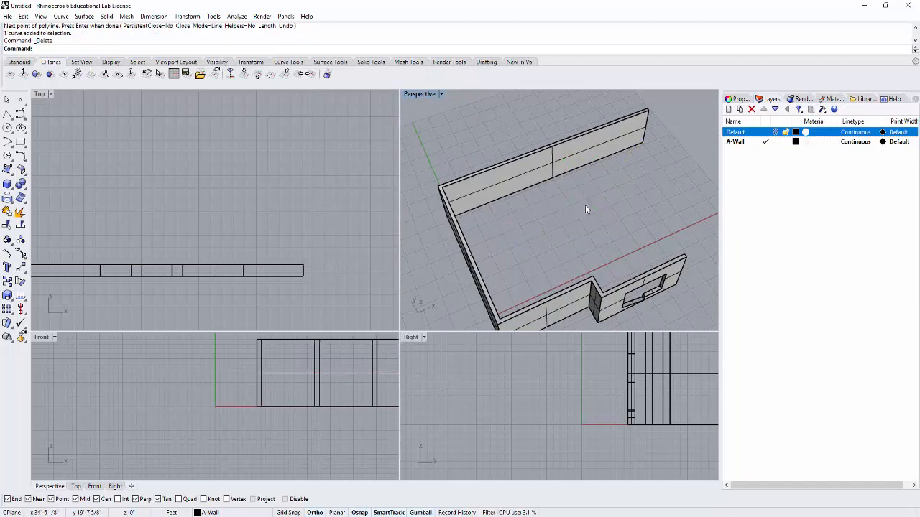
scroll(590, 208, down, 2)
mouse_move(595, 209)
right_down()
mouse_move(449, 151)
mouse_move(598, 199)
mouse_move(568, 218)
mouse_move(580, 210)
right_up()
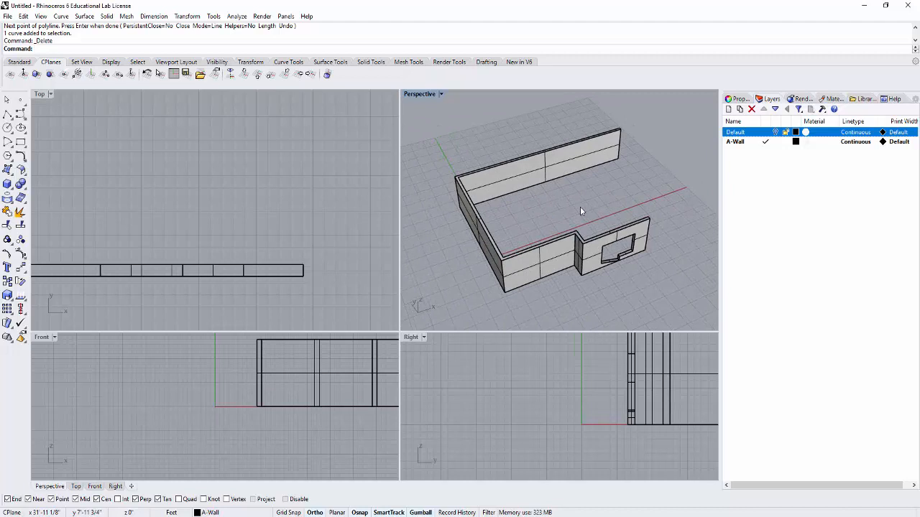